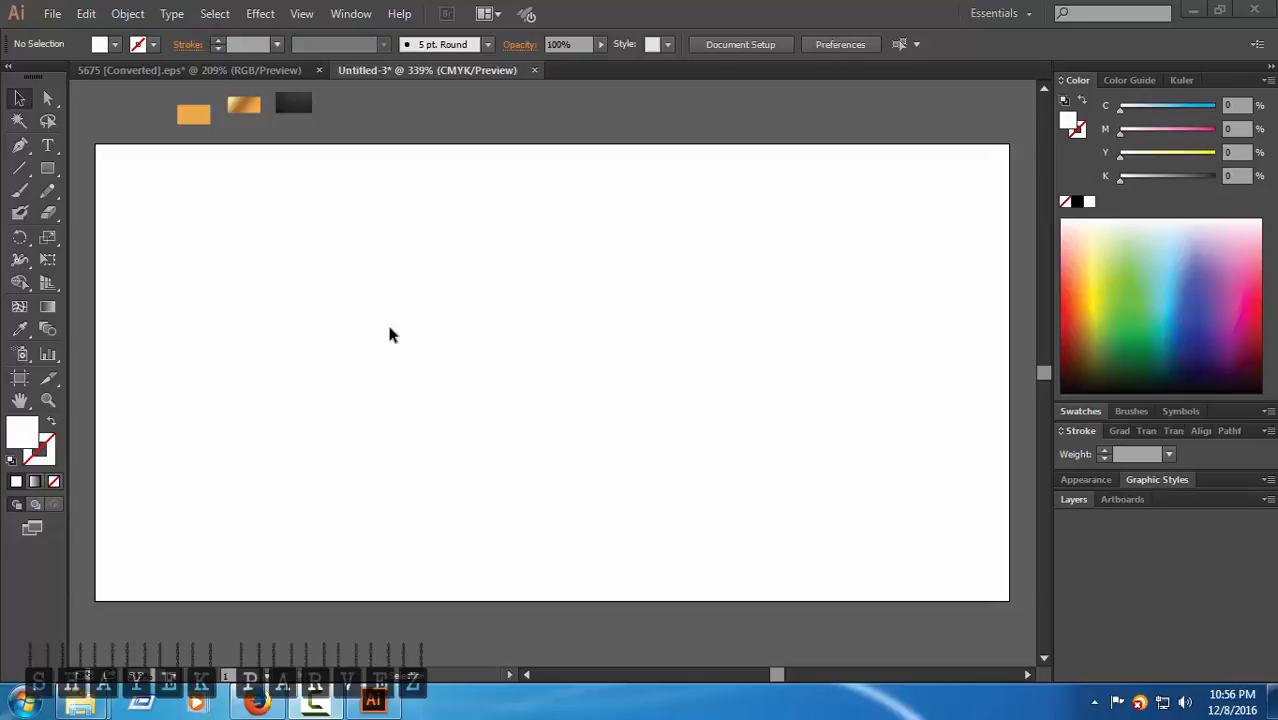
- Draw a white rectangle just inside the artboard edges, about 3.835 by 1.938 in, and centre it horizontally
left_click(49, 170)
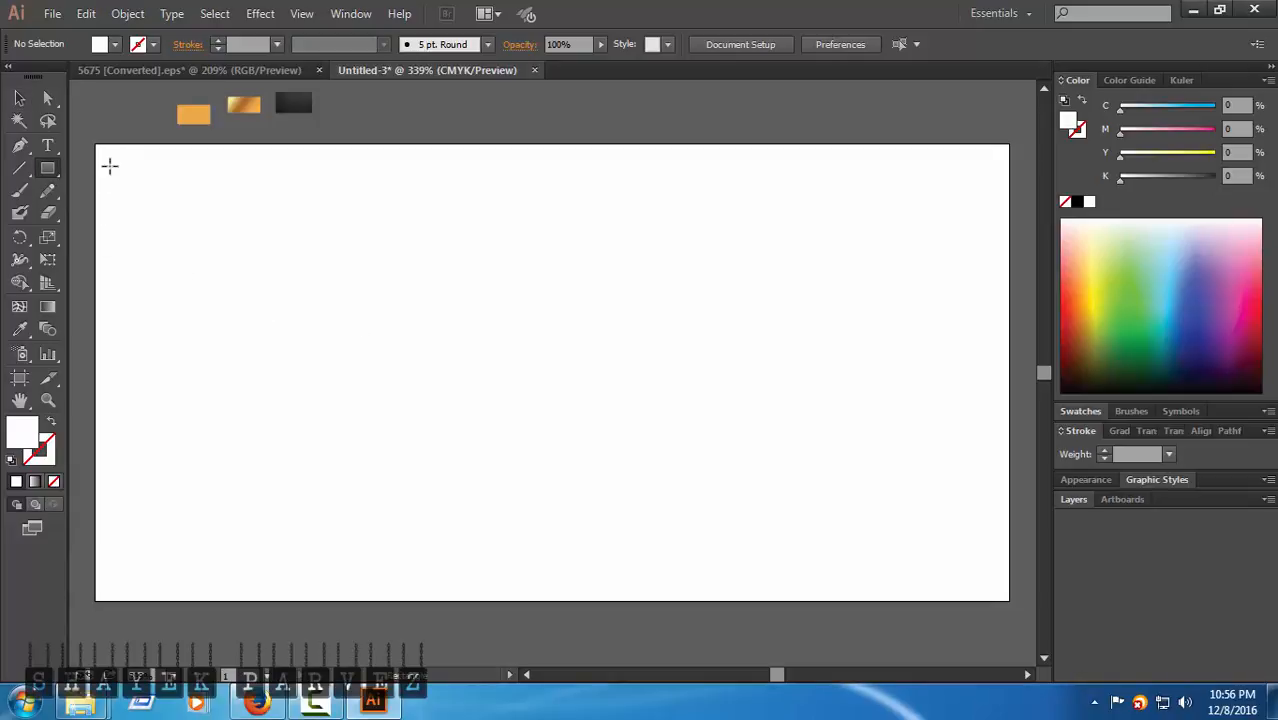
left_click_drag(106, 153, 997, 595)
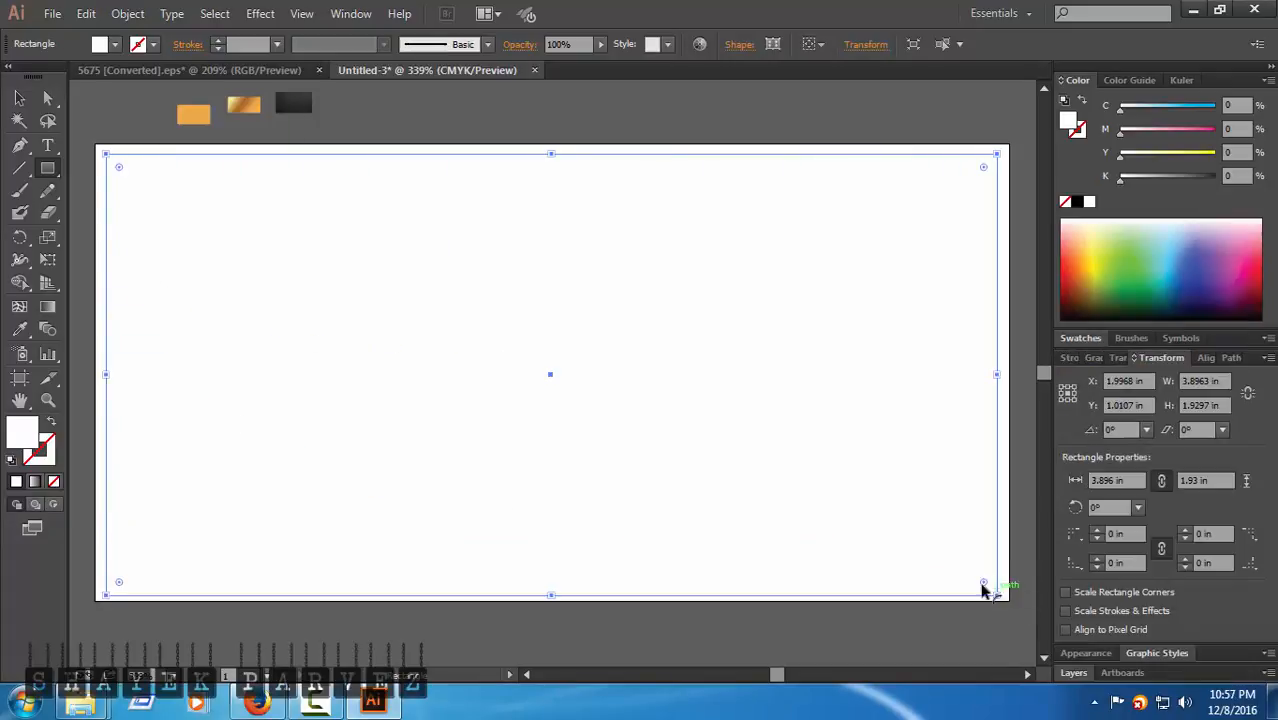
left_click(20, 99)
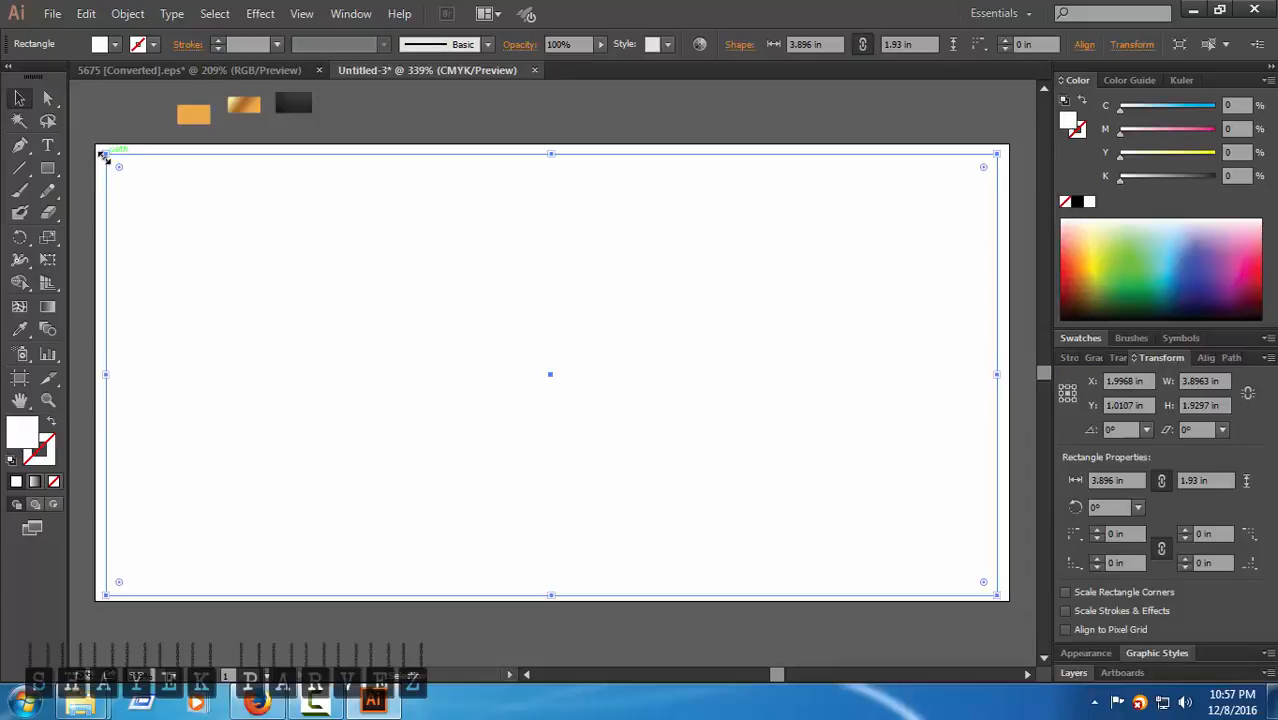
left_click_drag(104, 155, 120, 152)
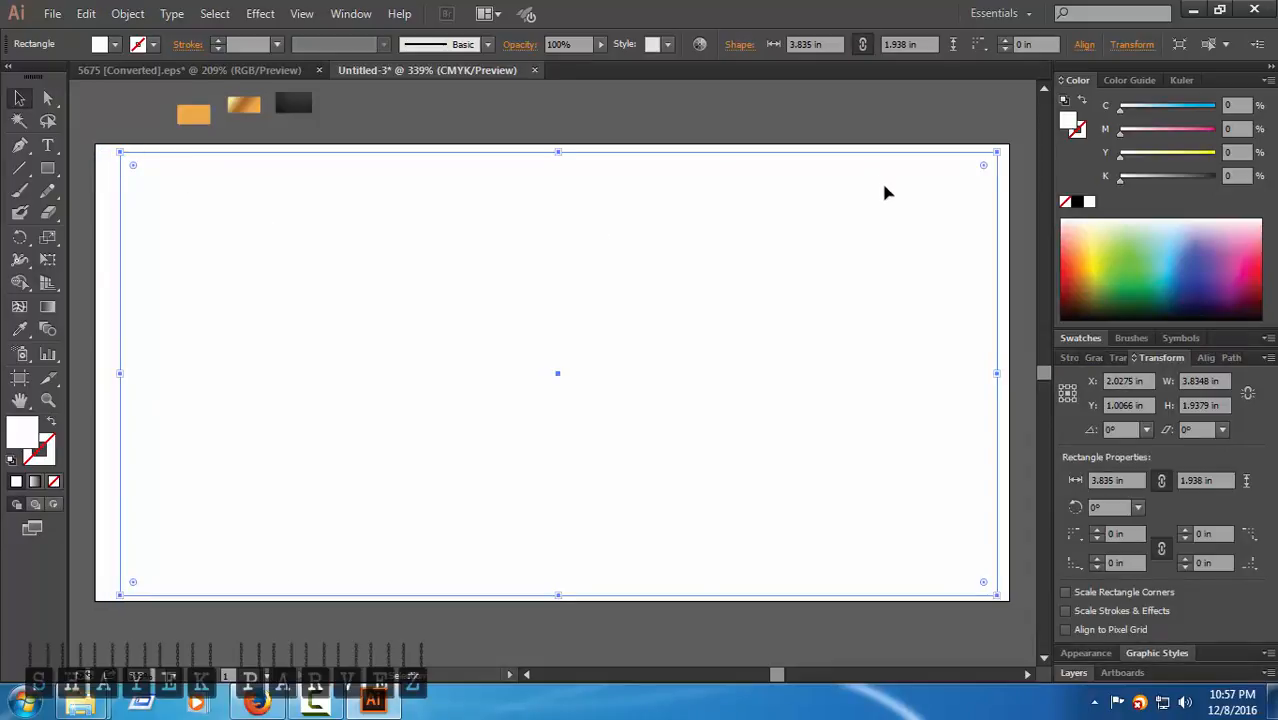
key("Left")
key("Left")
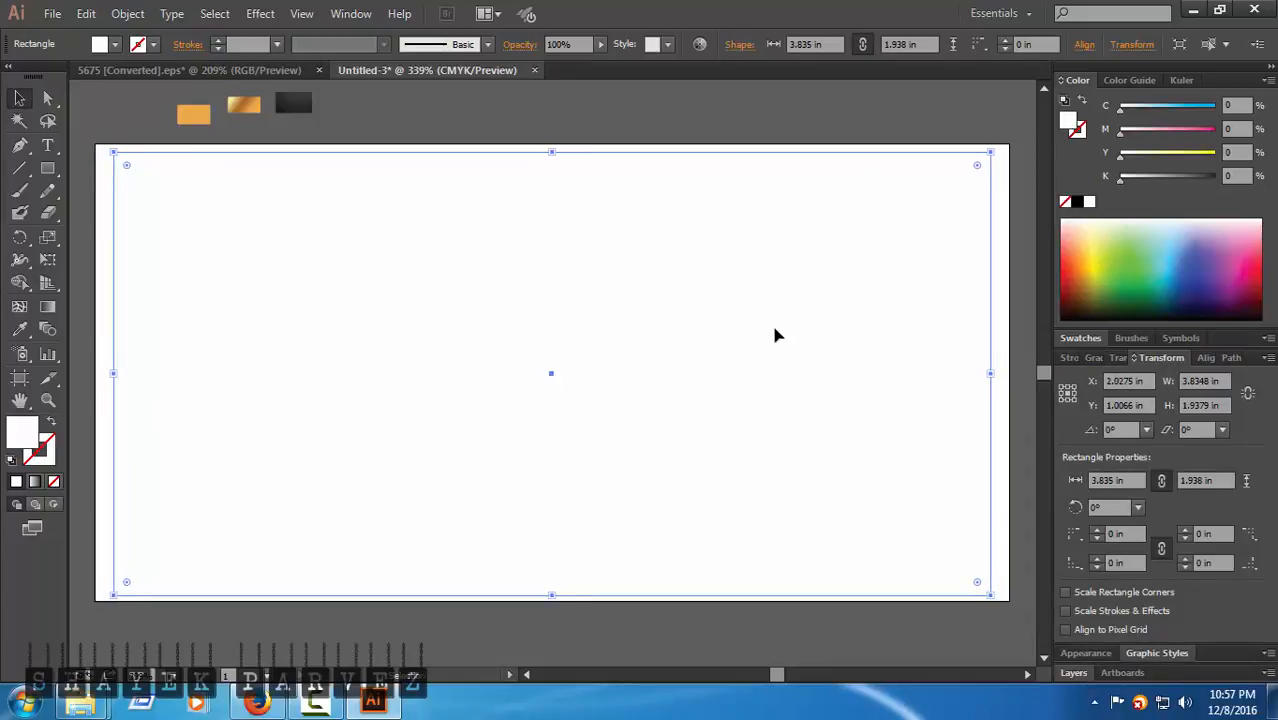
- Shorten the rectangle to about 1.868 in high and even out its margins above and below on the artboard
left_click_drag(554, 597, 553, 588)
key("Down")
key("Down")
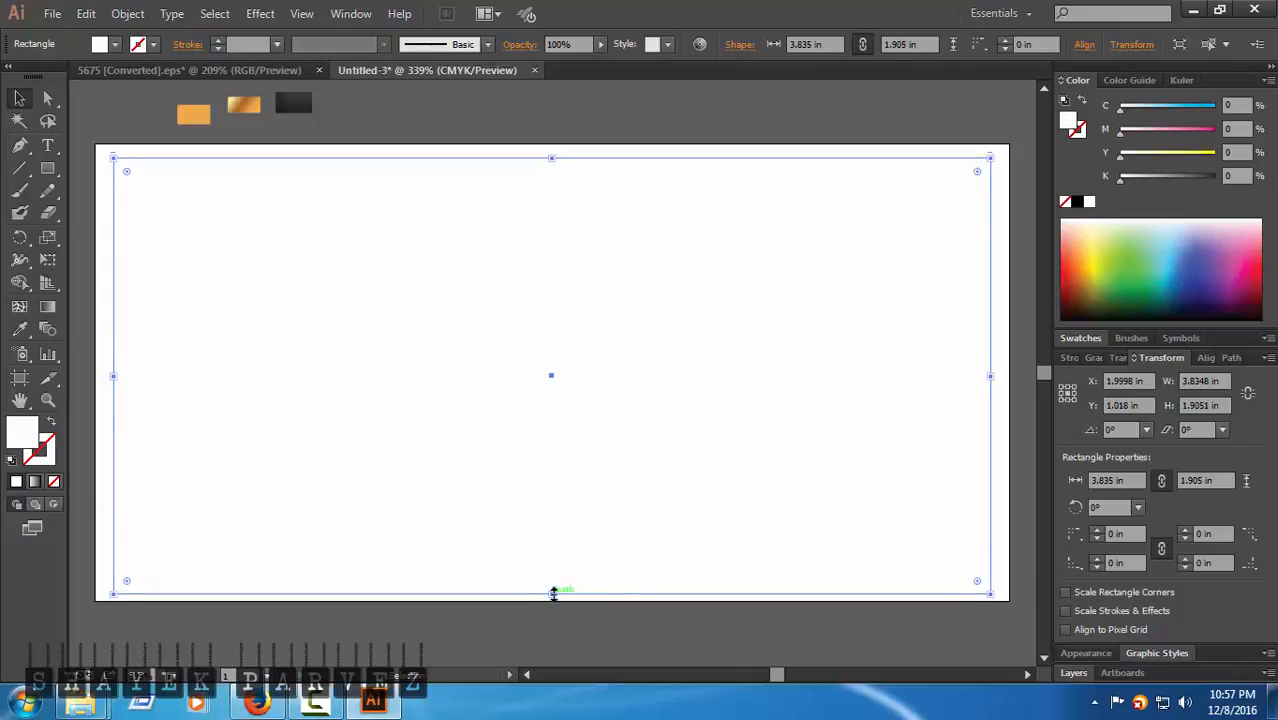
left_click_drag(553, 592, 554, 586)
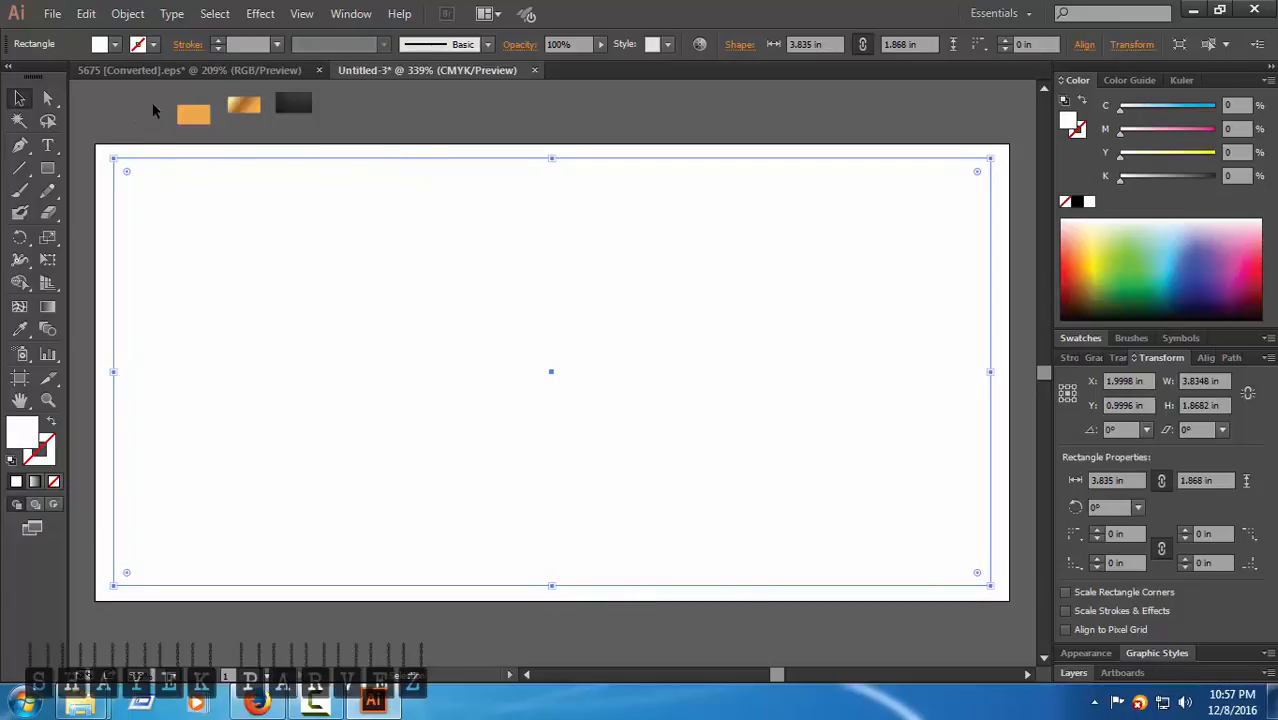
- Give the rectangle a 1 pt black stroke and draw a second rectangle inside it, about 3.728 by 1.745 in
left_click(218, 41)
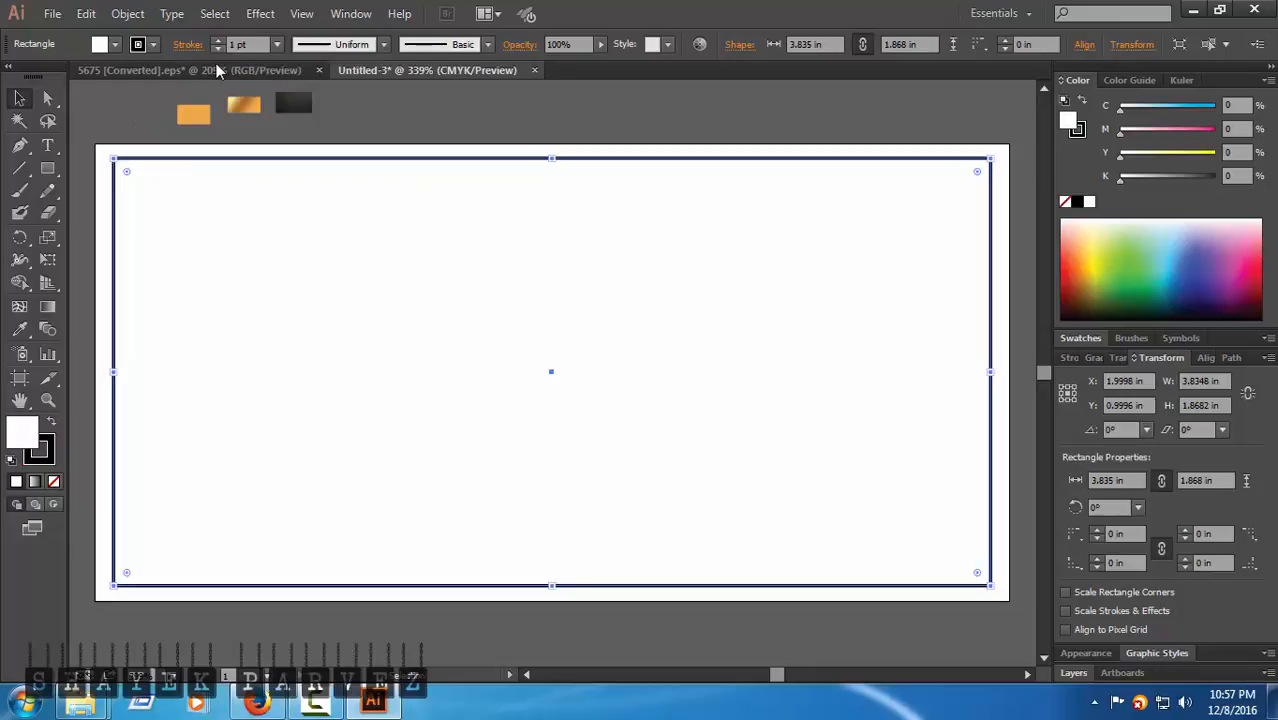
left_click(89, 88)
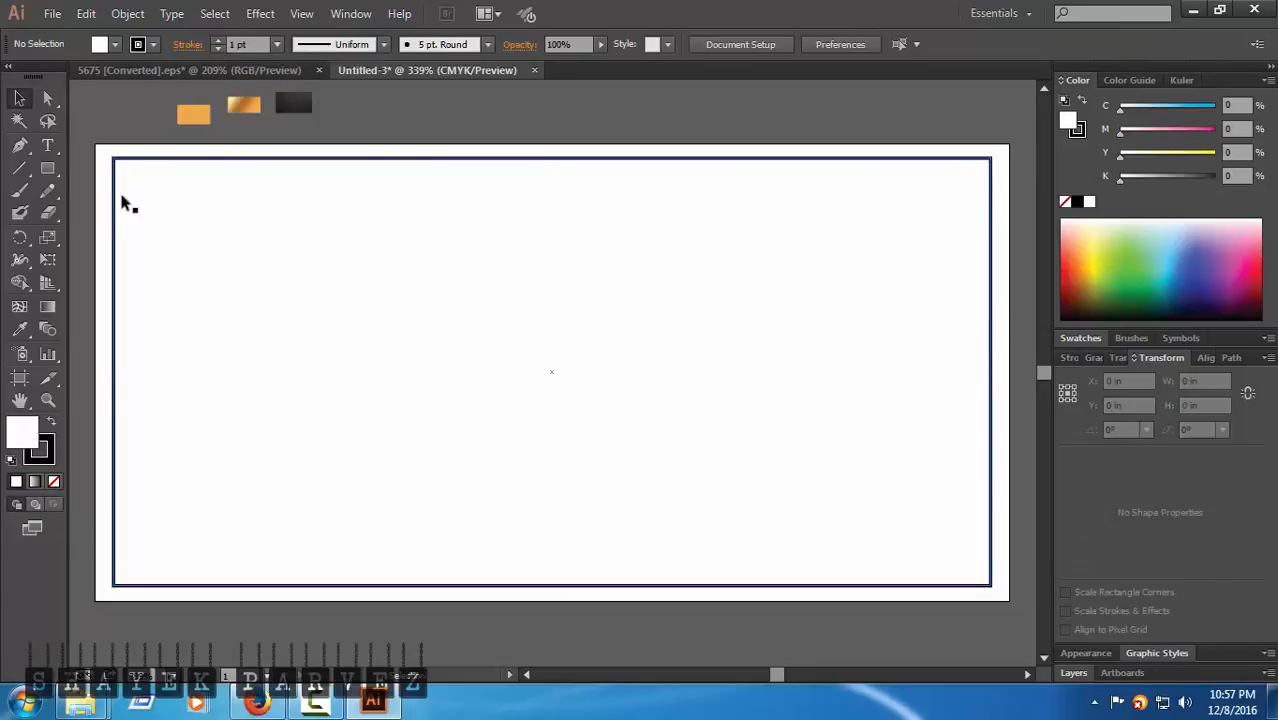
left_click(48, 170)
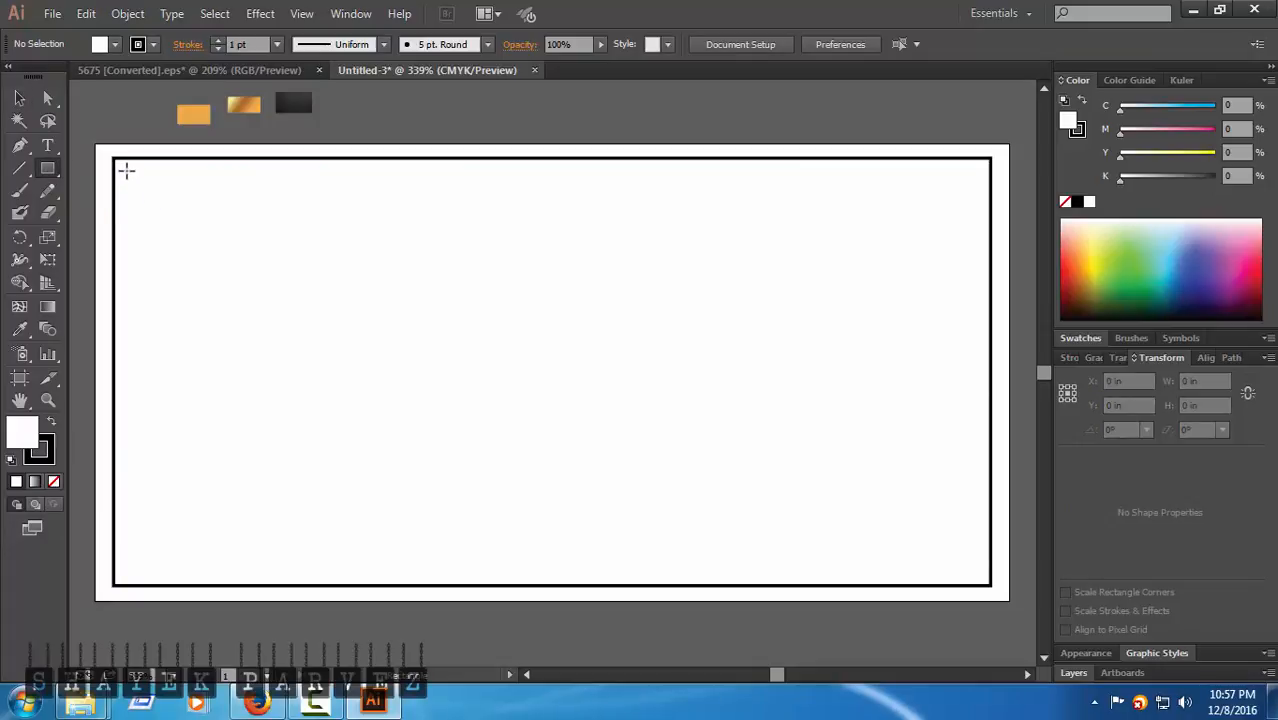
left_click_drag(127, 173, 978, 570)
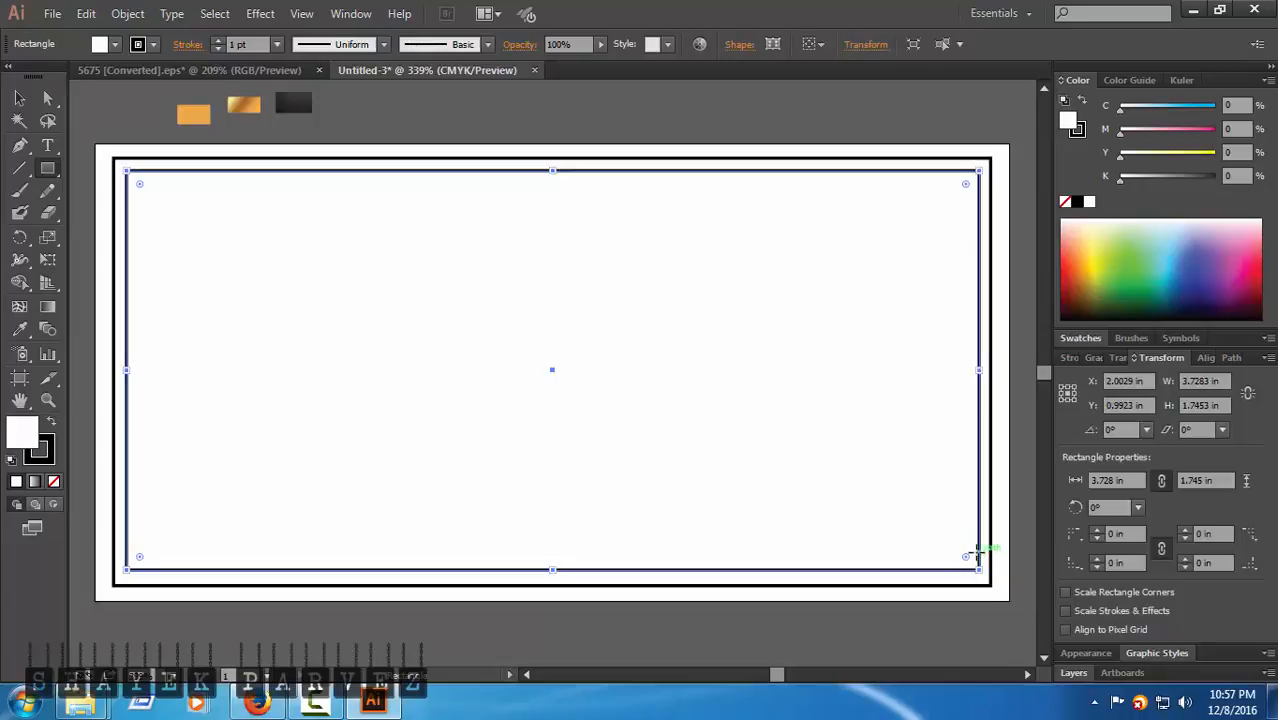
- Copy the solid orange sample's appearance onto the outer rectangle with the Eyedropper
left_click(47, 97)
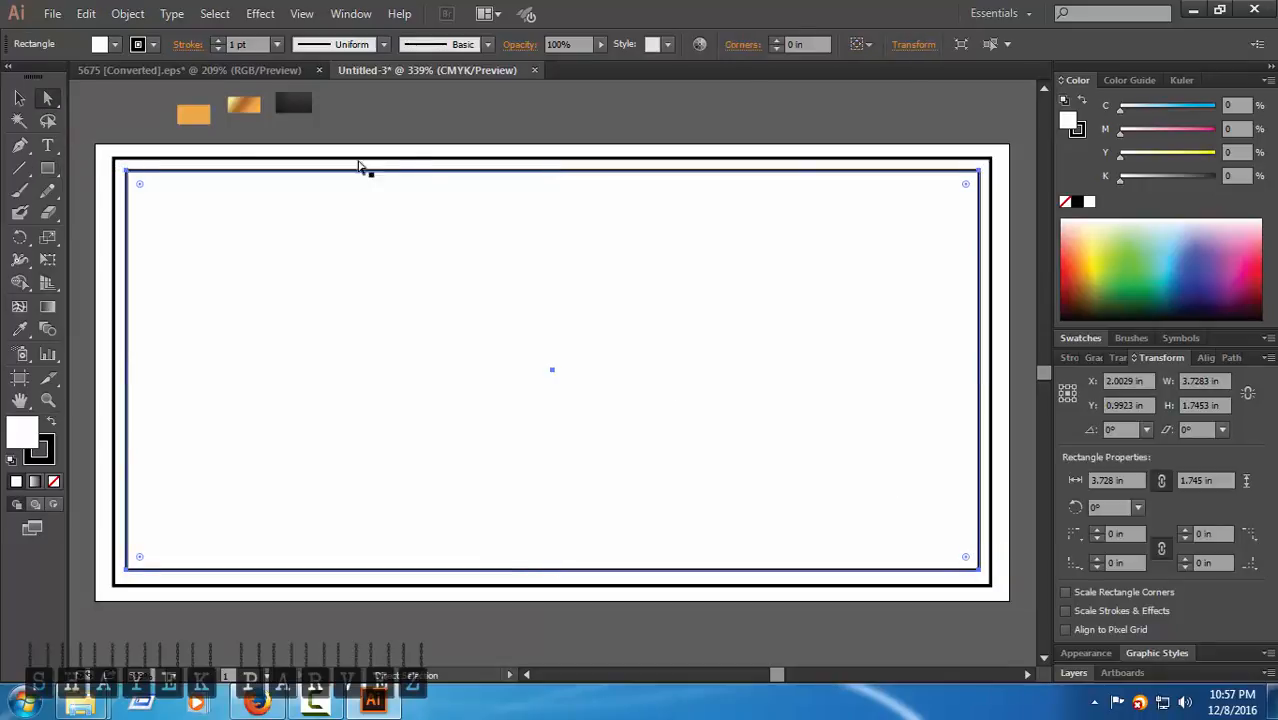
left_click(419, 124)
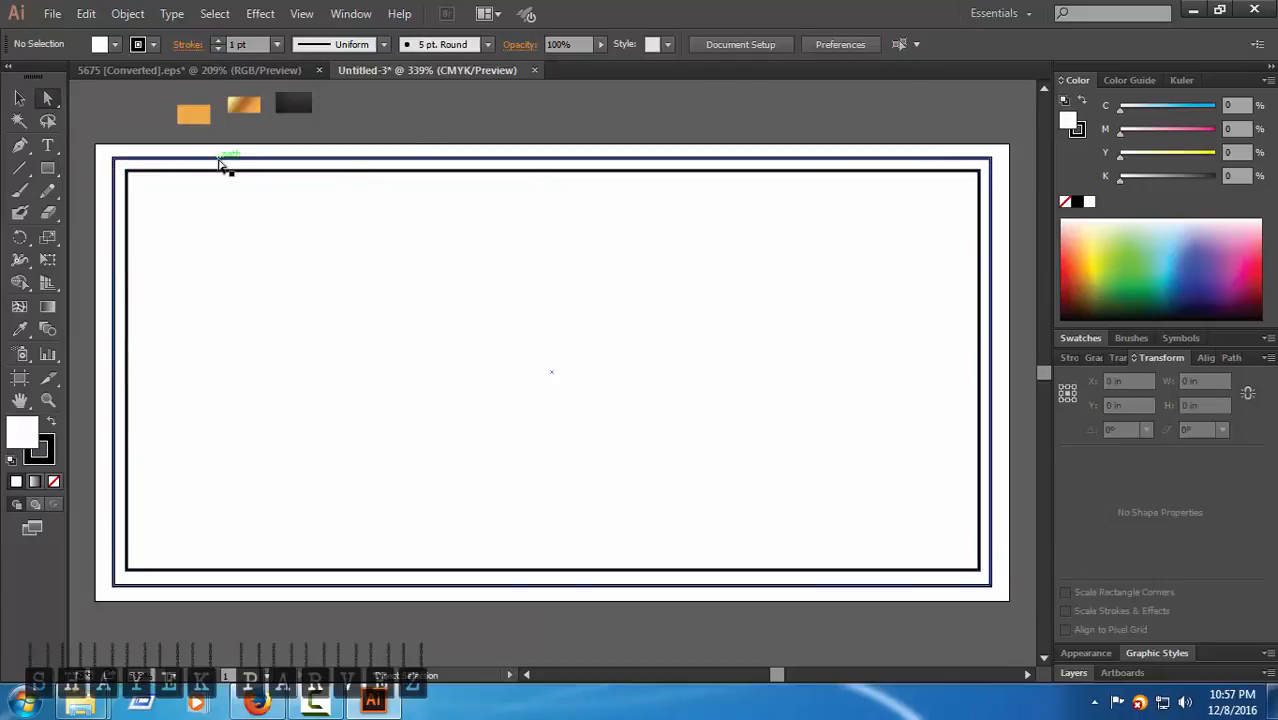
left_click(321, 165)
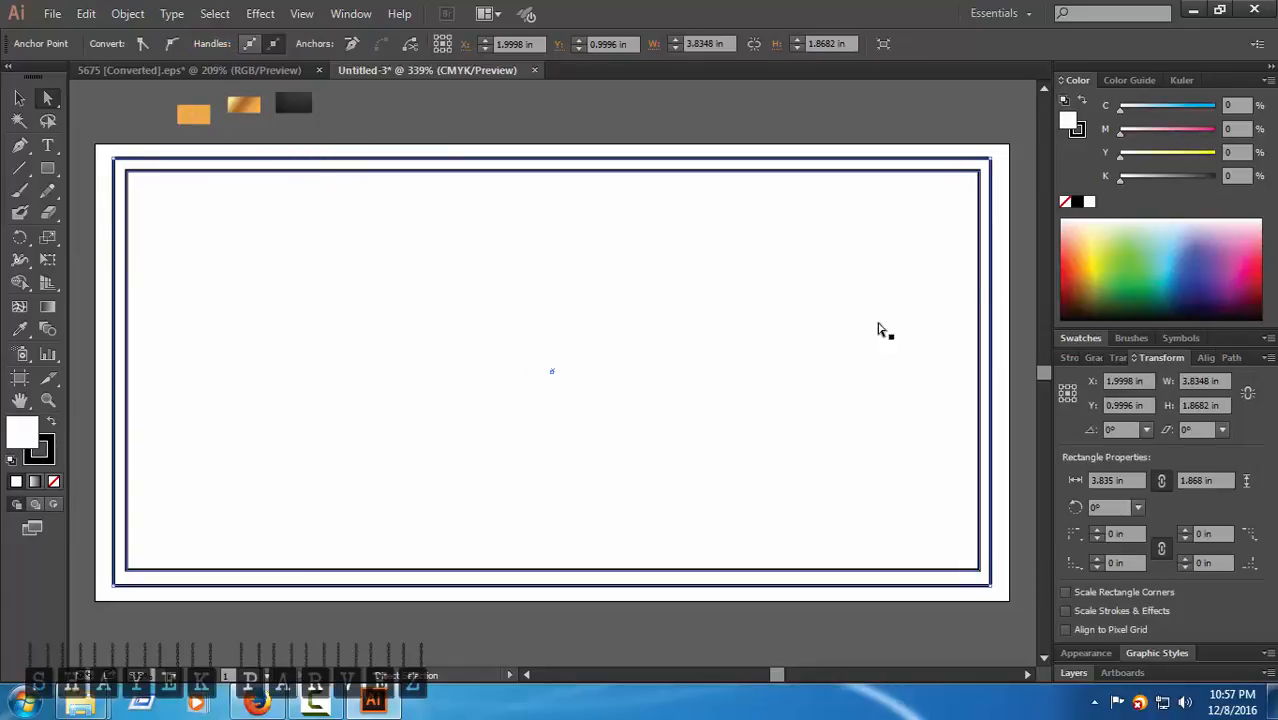
left_click(1078, 129)
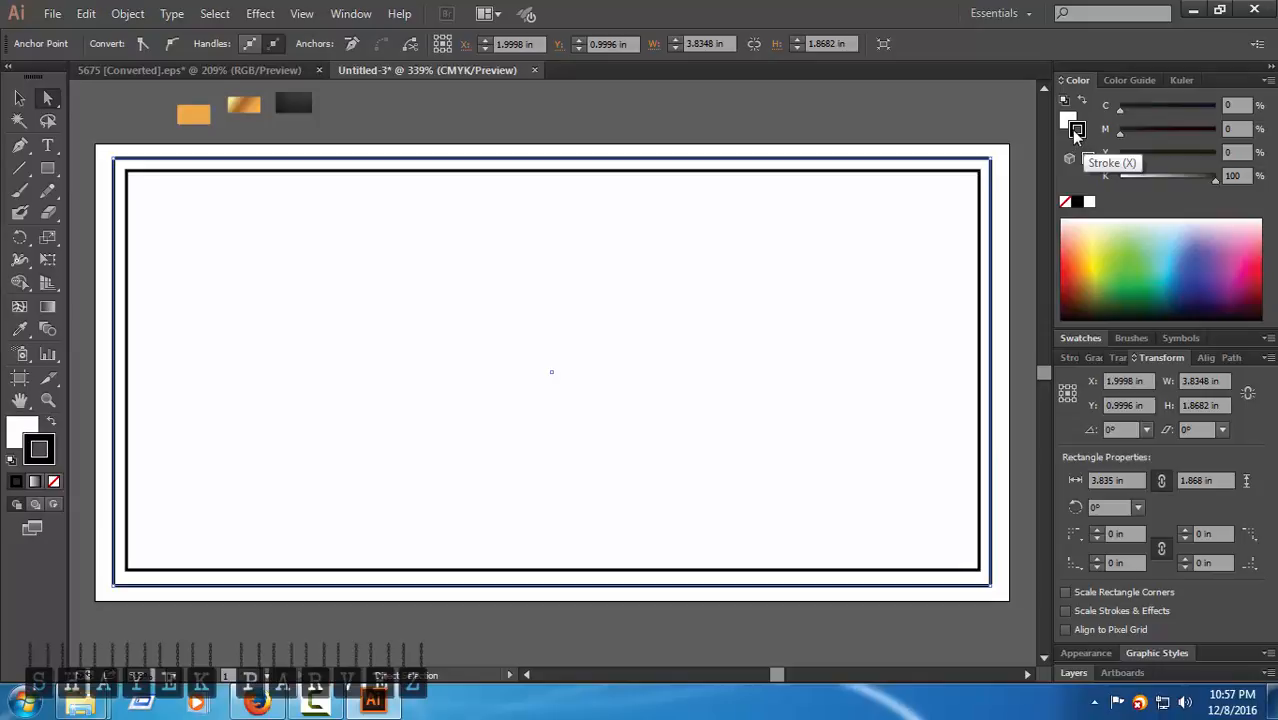
left_click(1089, 201)
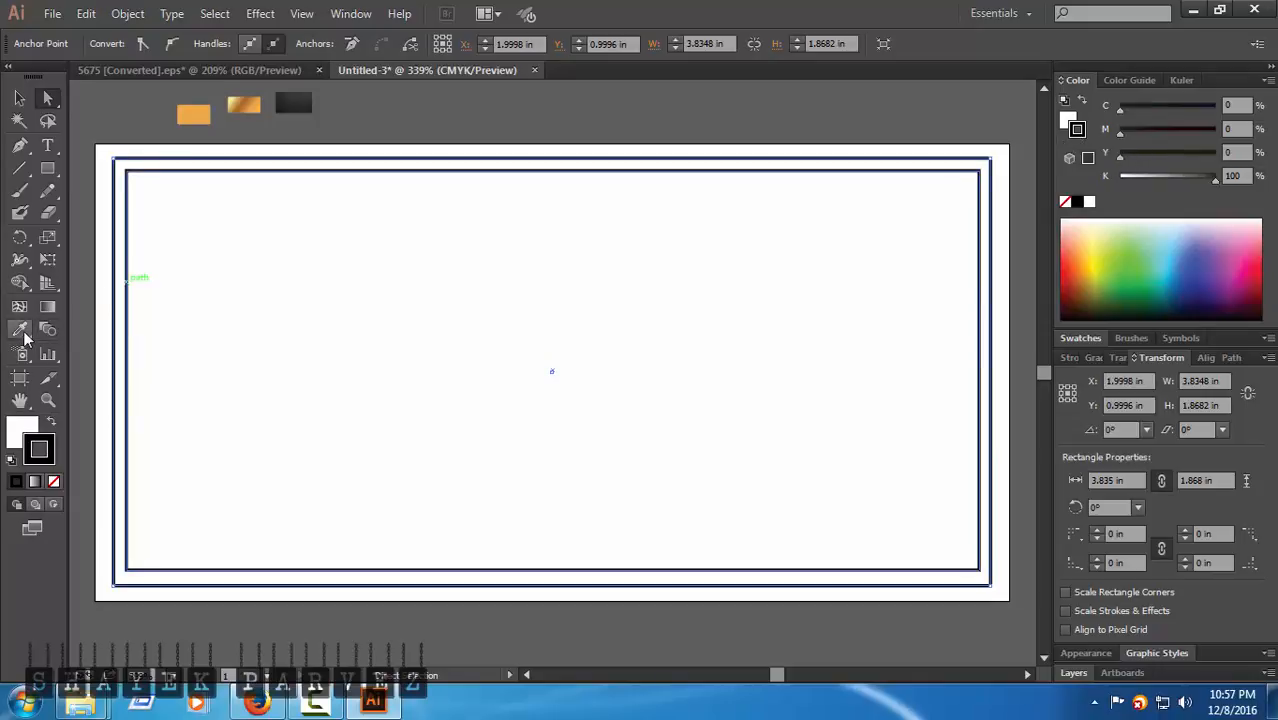
left_click(24, 332)
left_click(193, 114)
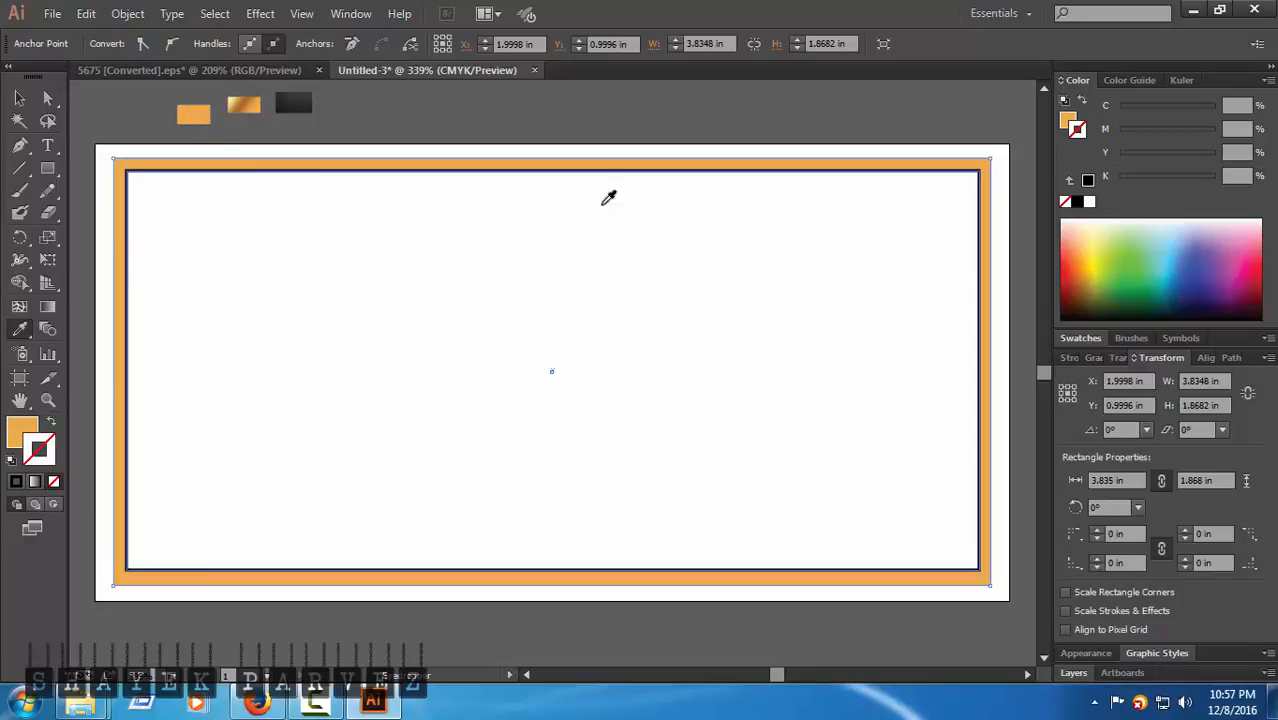
- Remove the outer rectangle's fill and apply the sampled orange to its stroke
left_click(1068, 124)
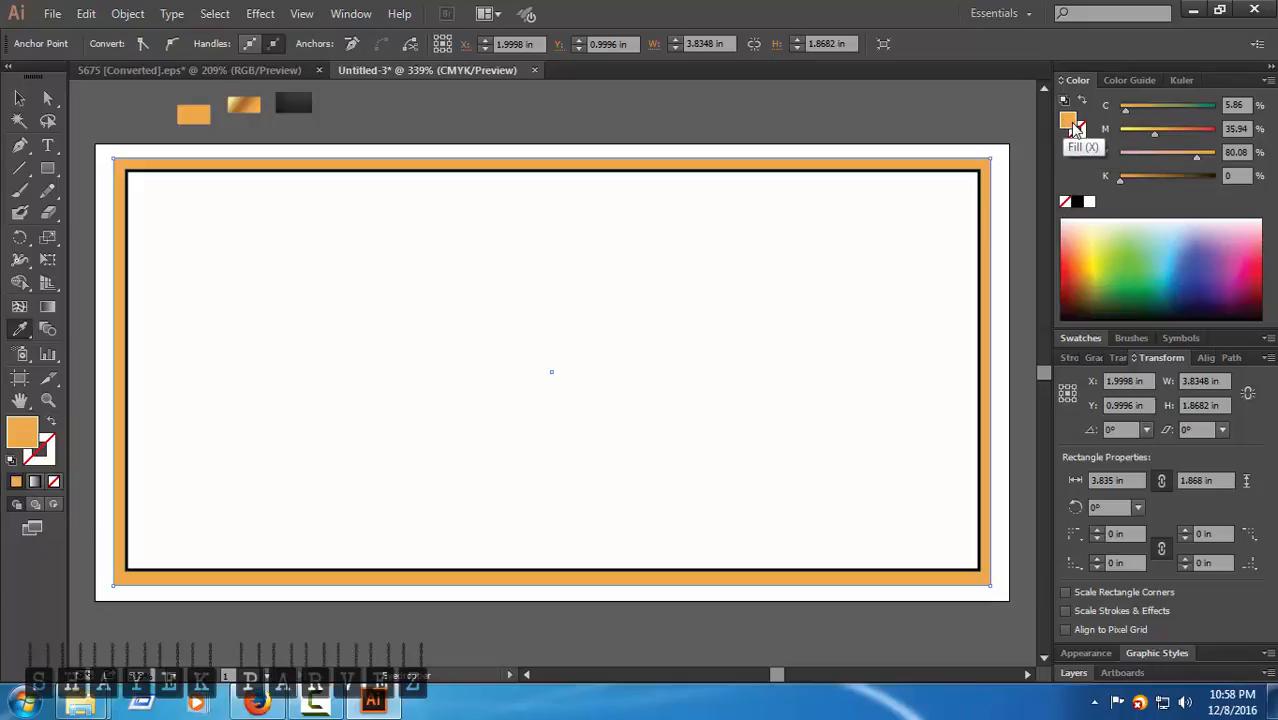
left_click(1066, 204)
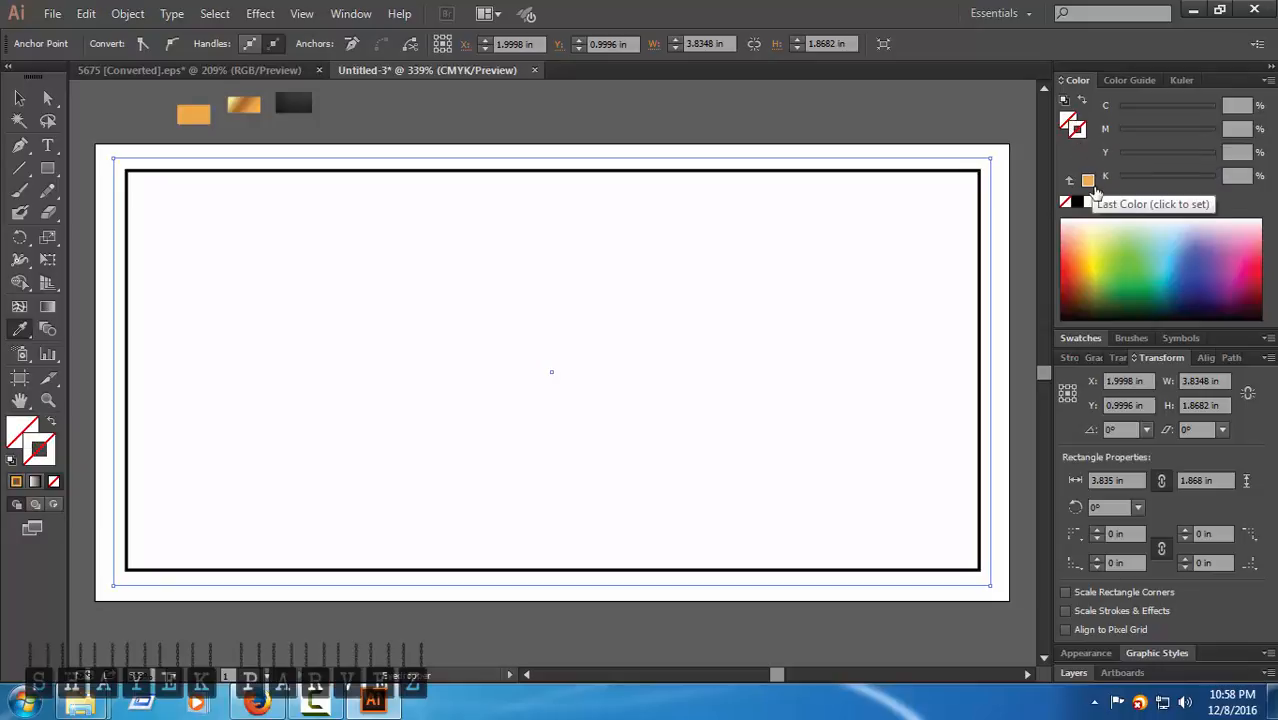
left_click(1078, 128)
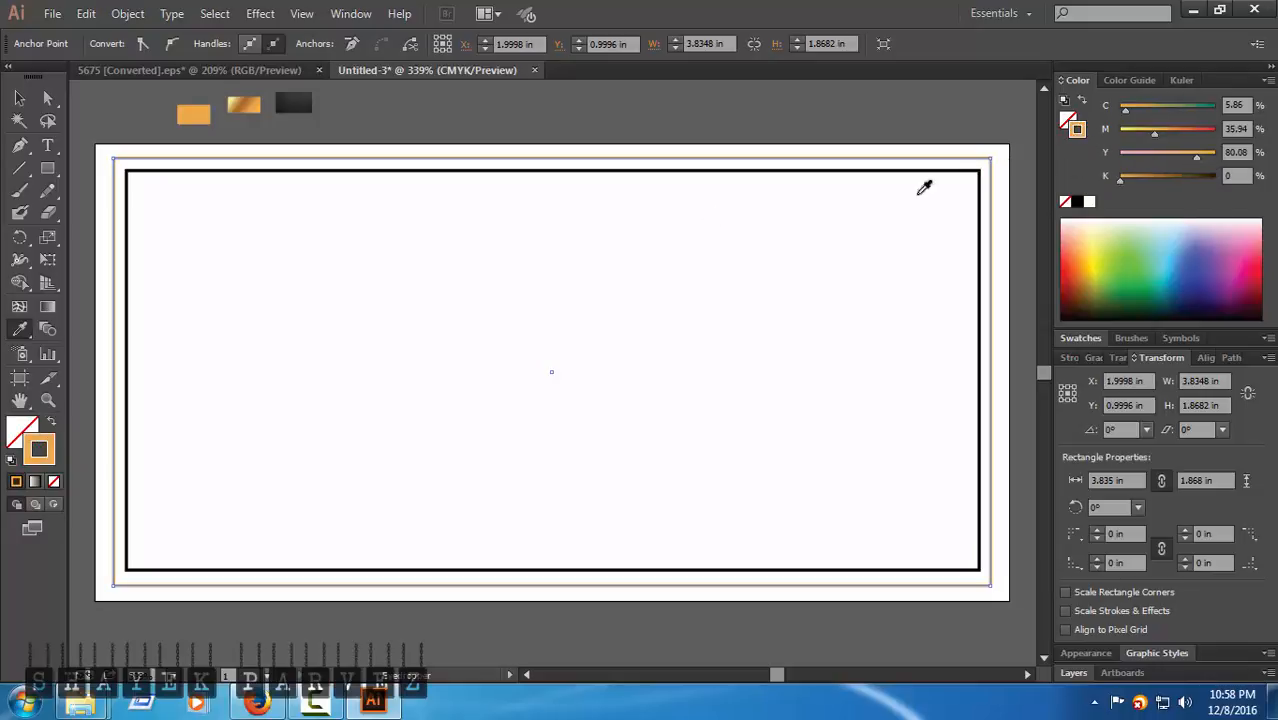
left_click(100, 111)
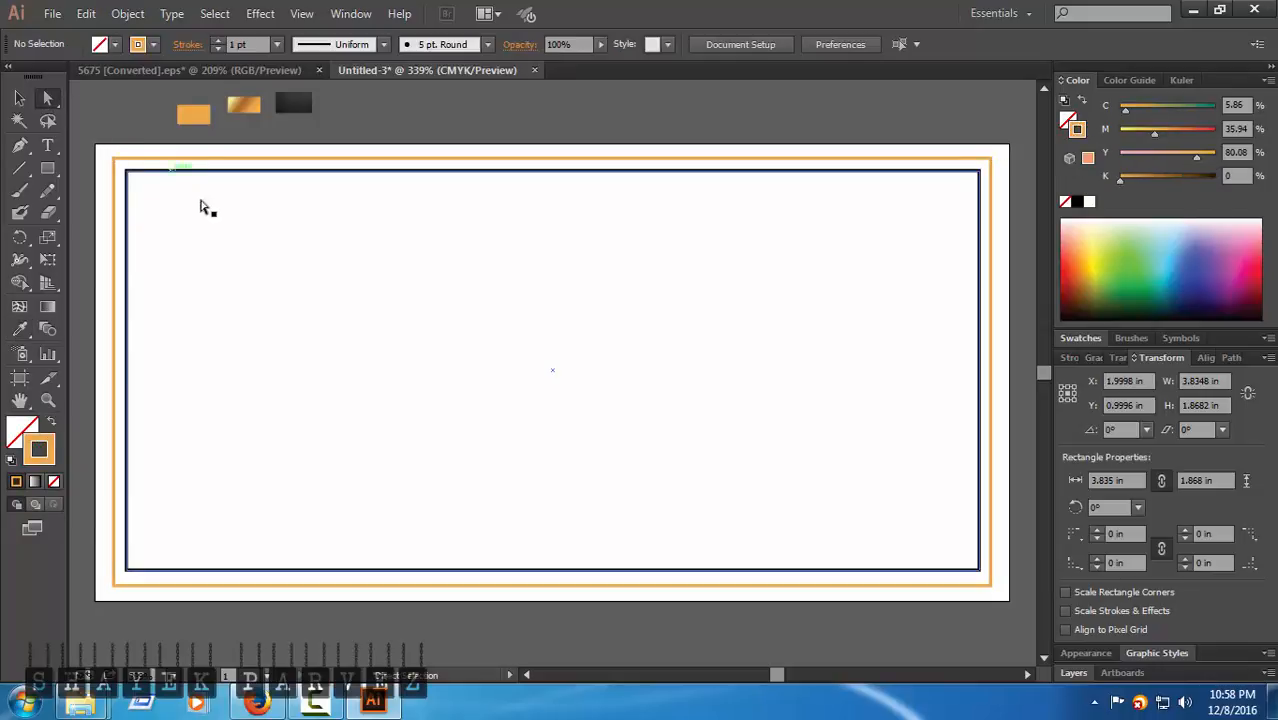
- Copy the solid orange sample's appearance onto the inner rectangle with the Eyedropper
left_click(253, 168)
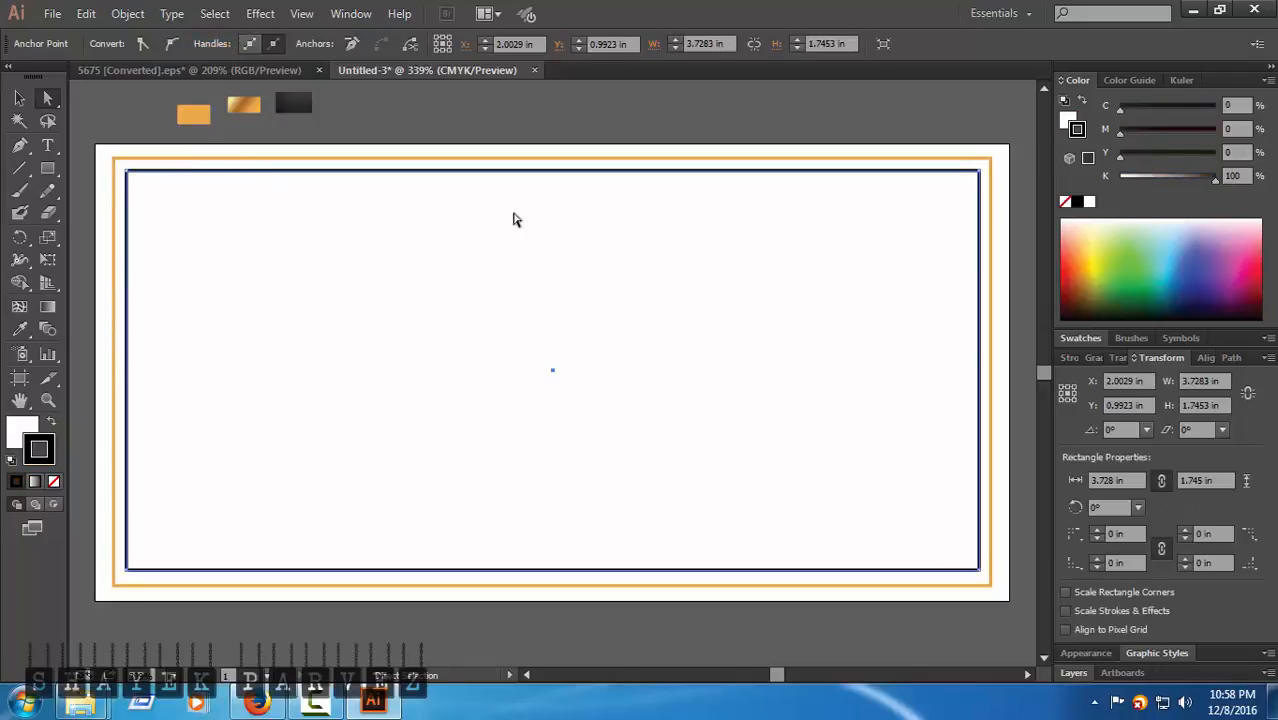
left_click(1067, 124)
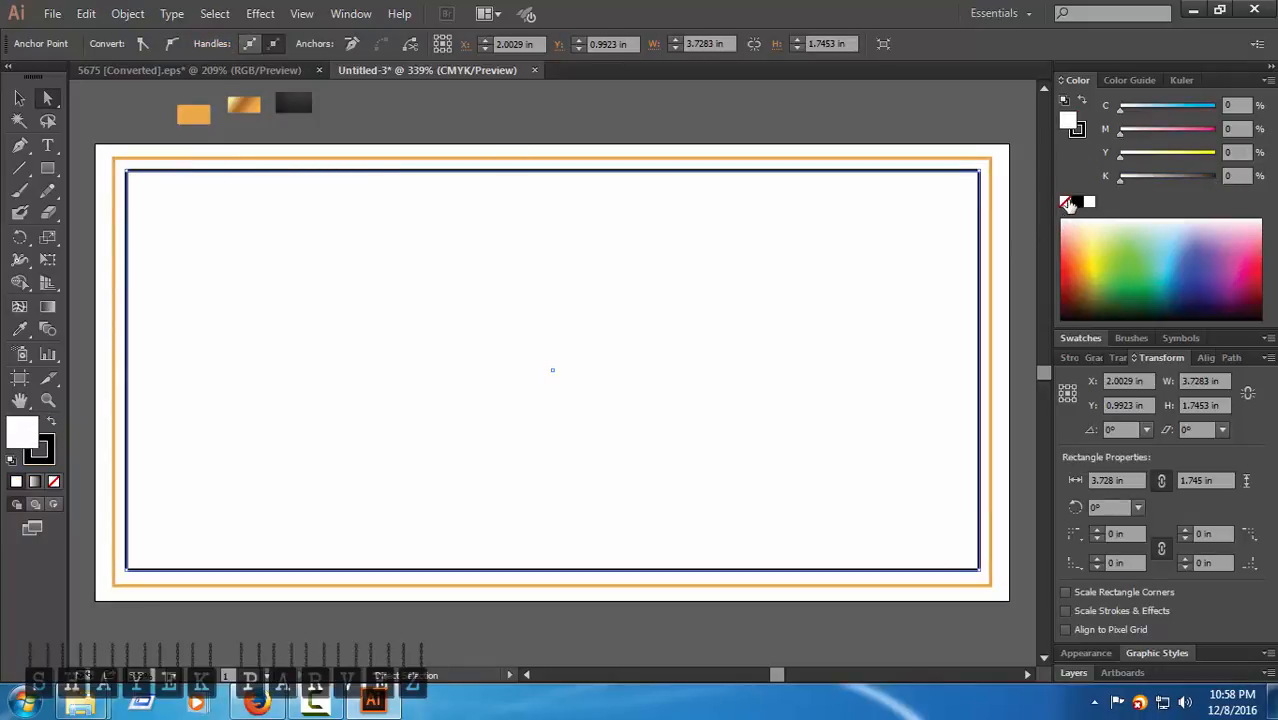
left_click(1067, 203)
left_click(1080, 130)
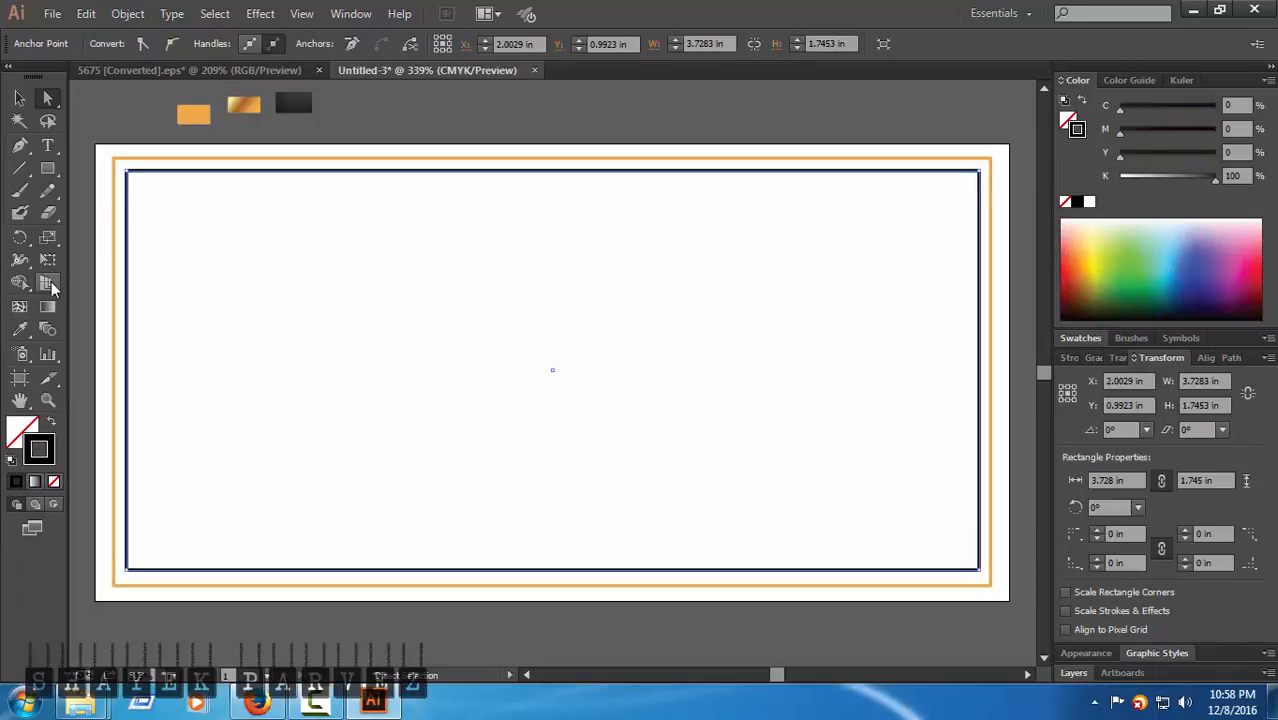
left_click(19, 329)
left_click(199, 112)
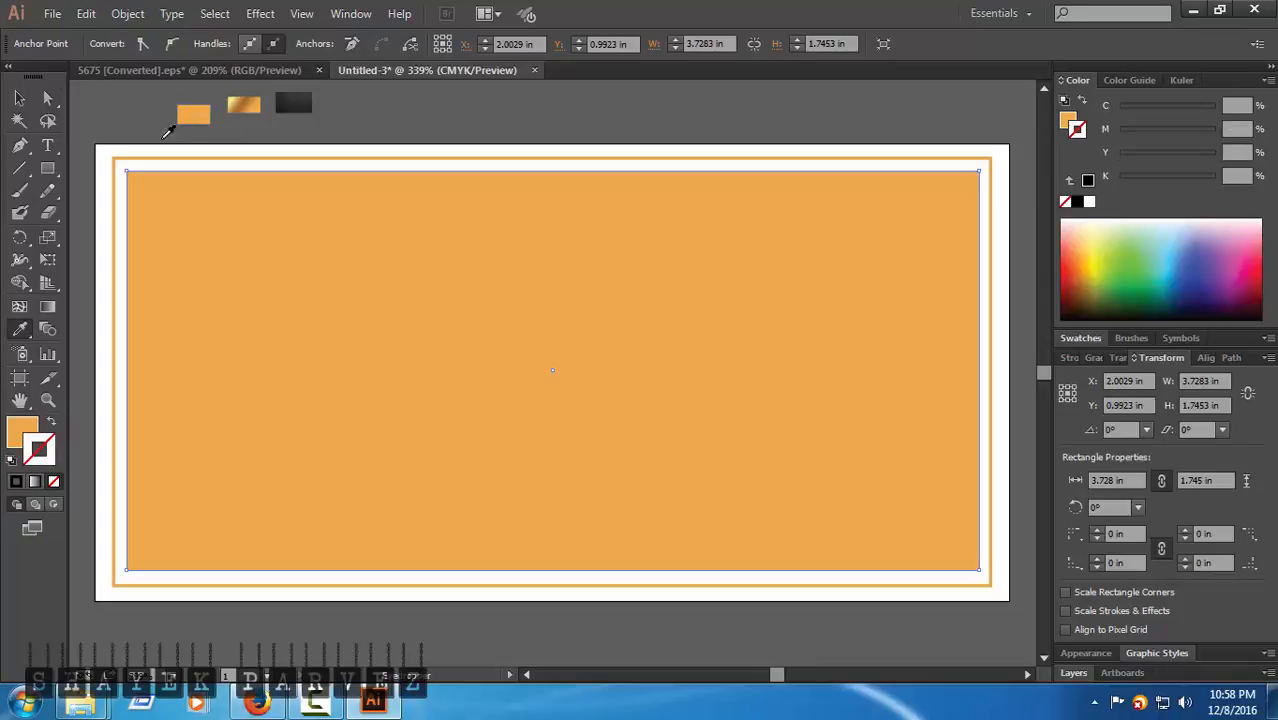
- Remove the inner rectangle's fill and apply the sampled orange to its stroke
left_click(1070, 124)
left_click(1066, 203)
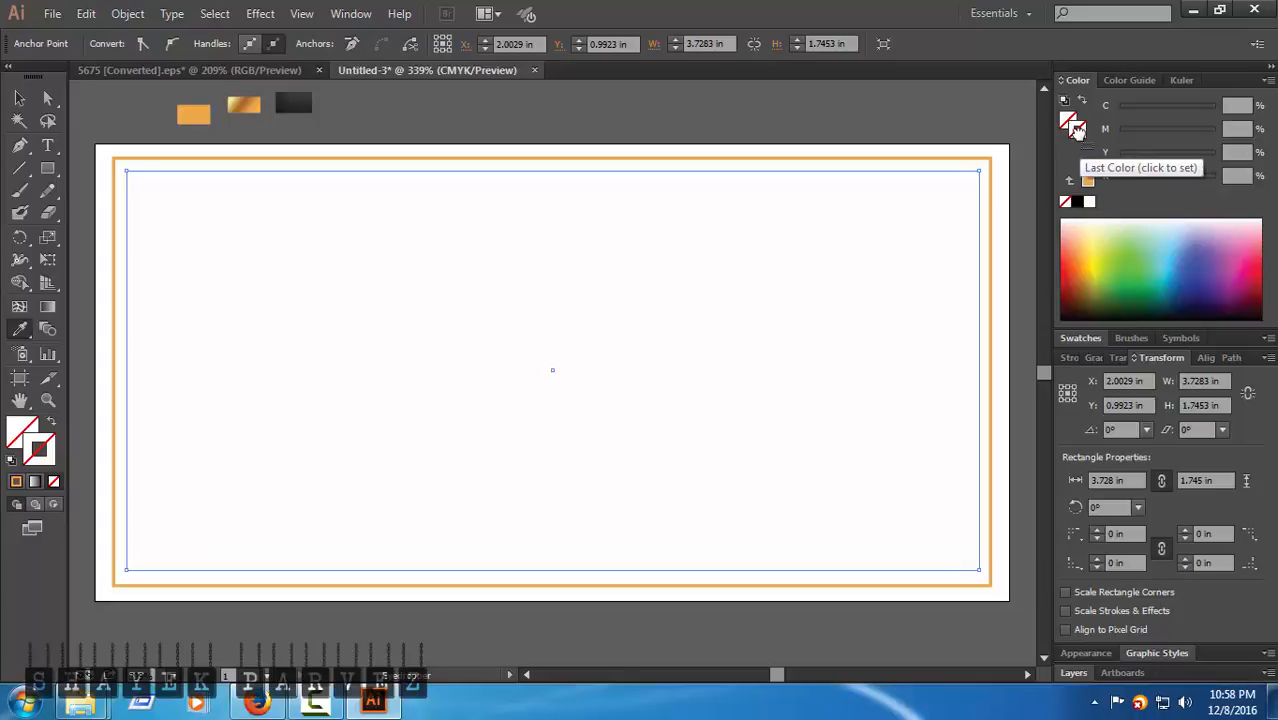
left_click(1087, 180)
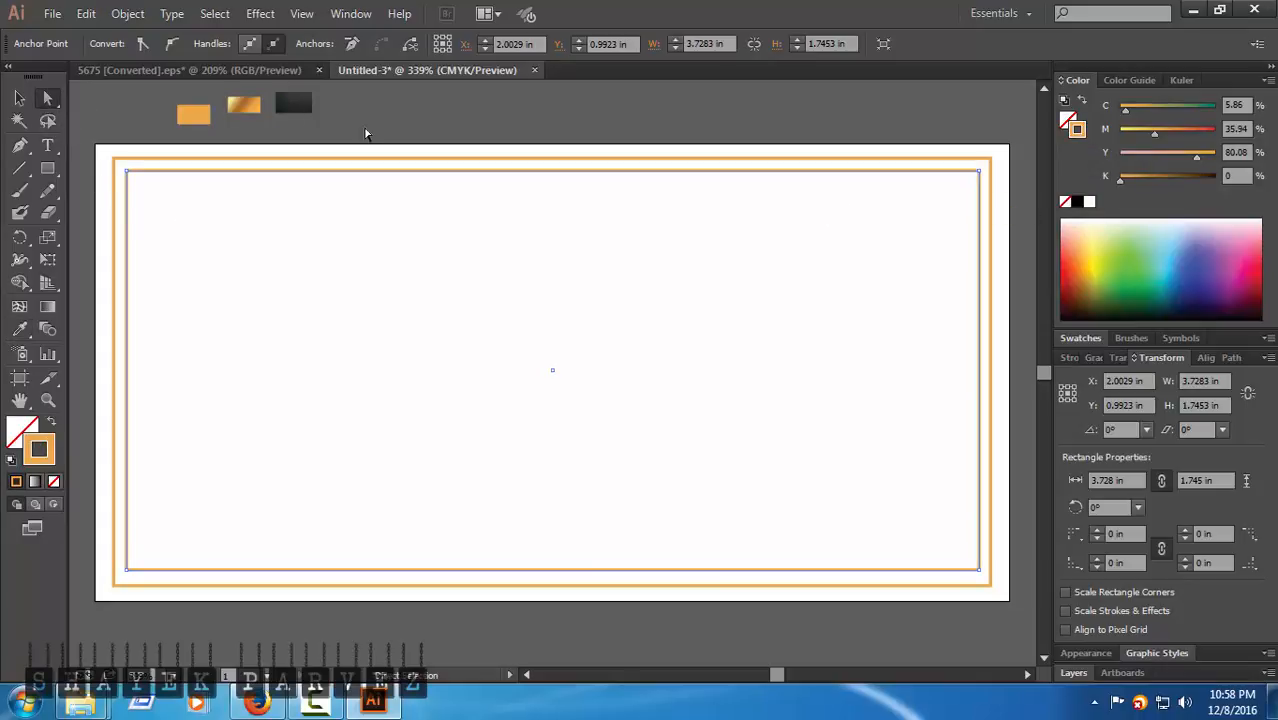
left_click(106, 245)
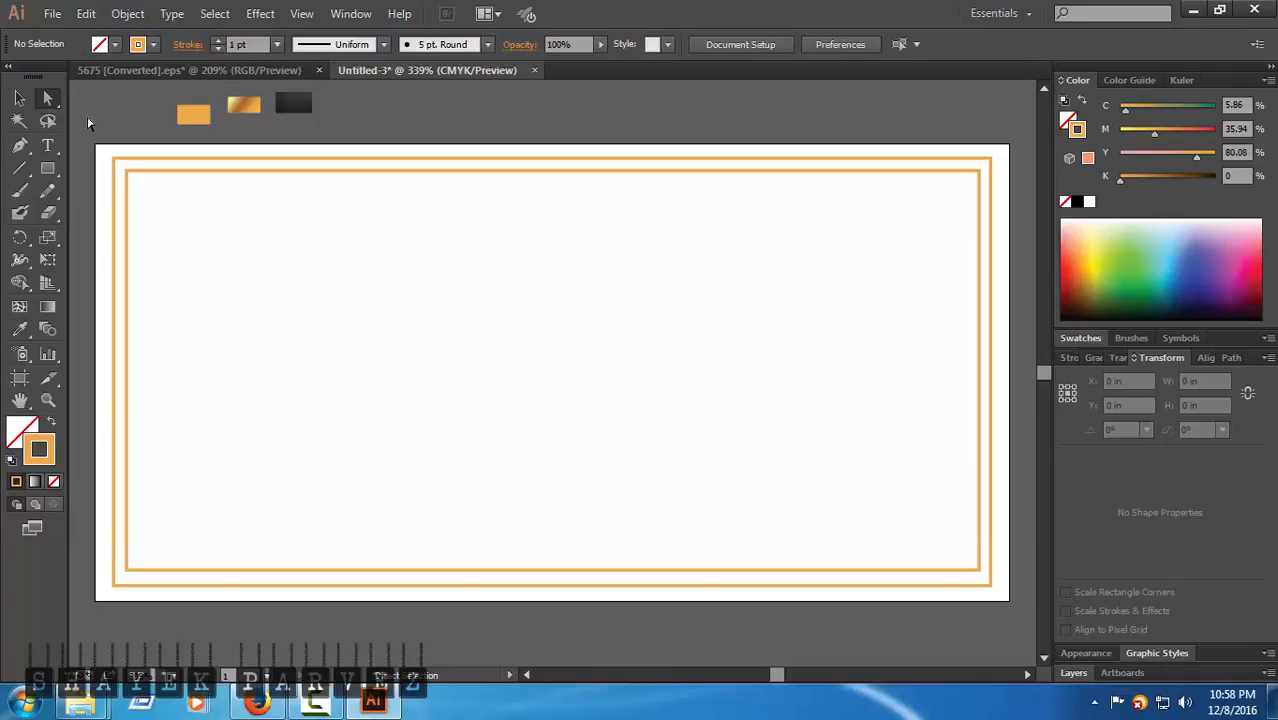
key("ctrl+minus")
key("ctrl+minus")
key("ctrl+minus")
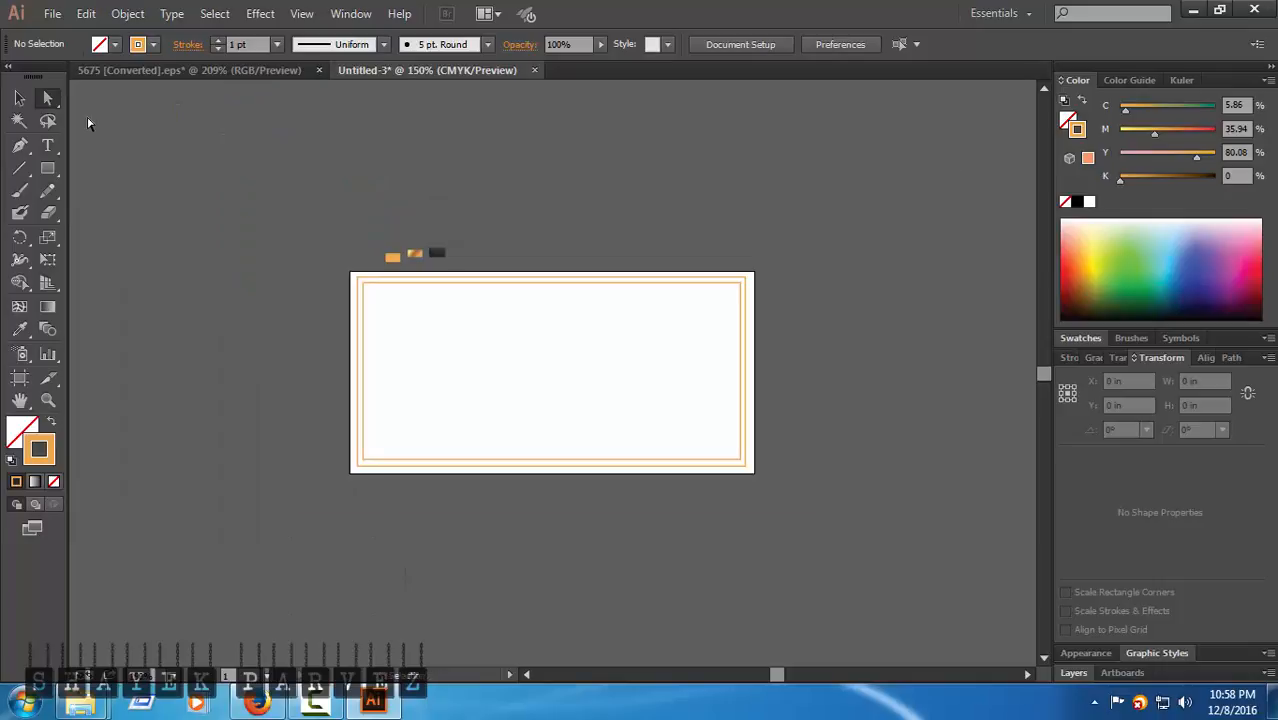
key("ctrl+minus")
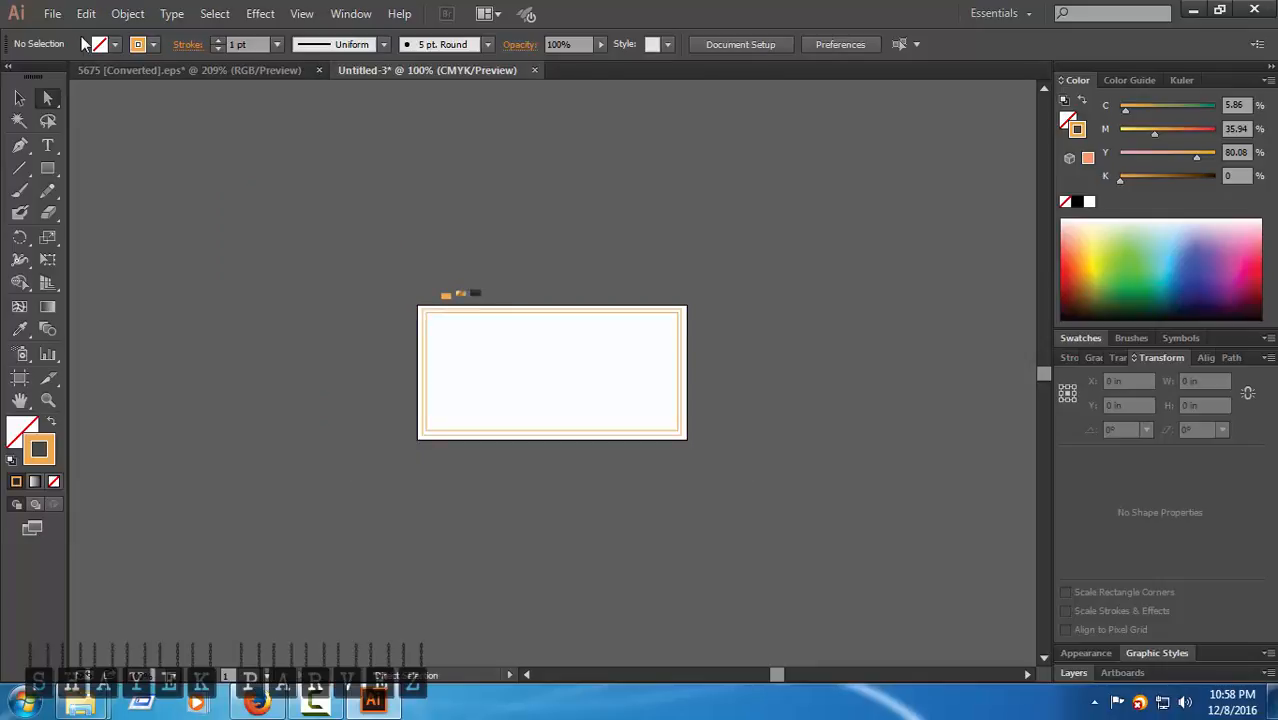
key("ctrl+plus")
key("ctrl+plus")
key("ctrl+plus")
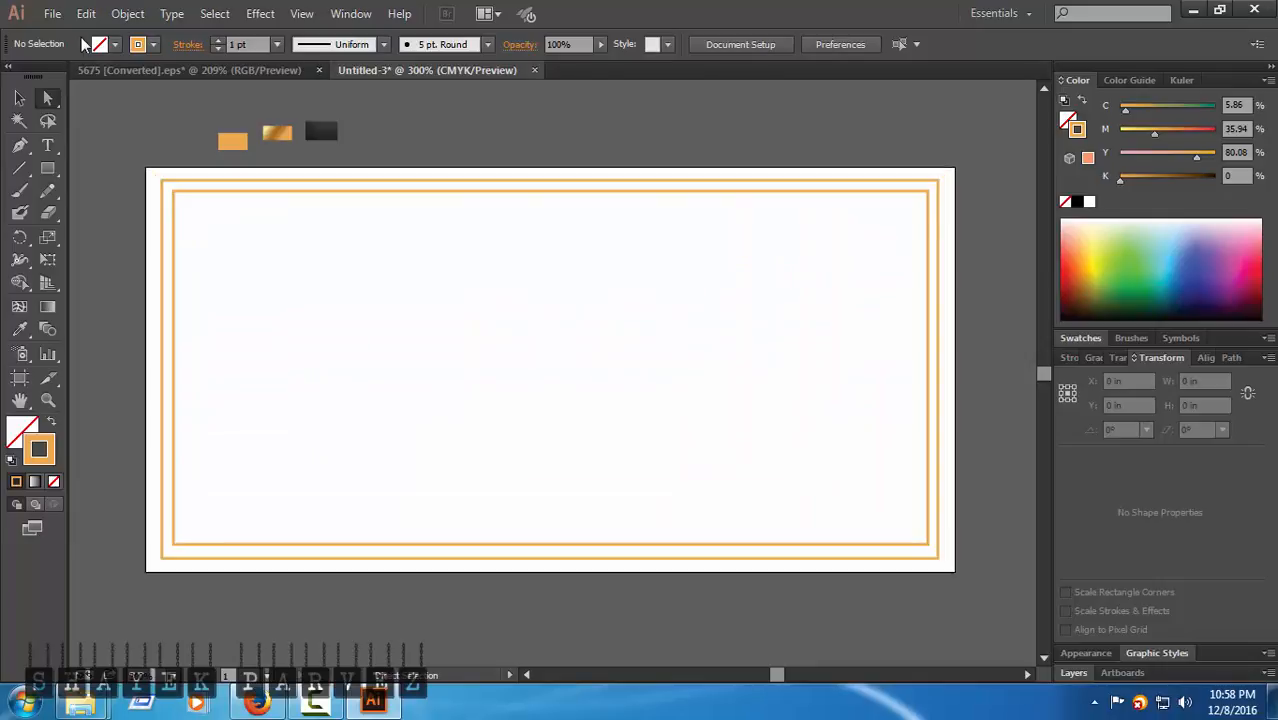
- Try a Pen path from the outer rectangle's lower-left corner up along its left edge, and undo it
left_click(20, 145)
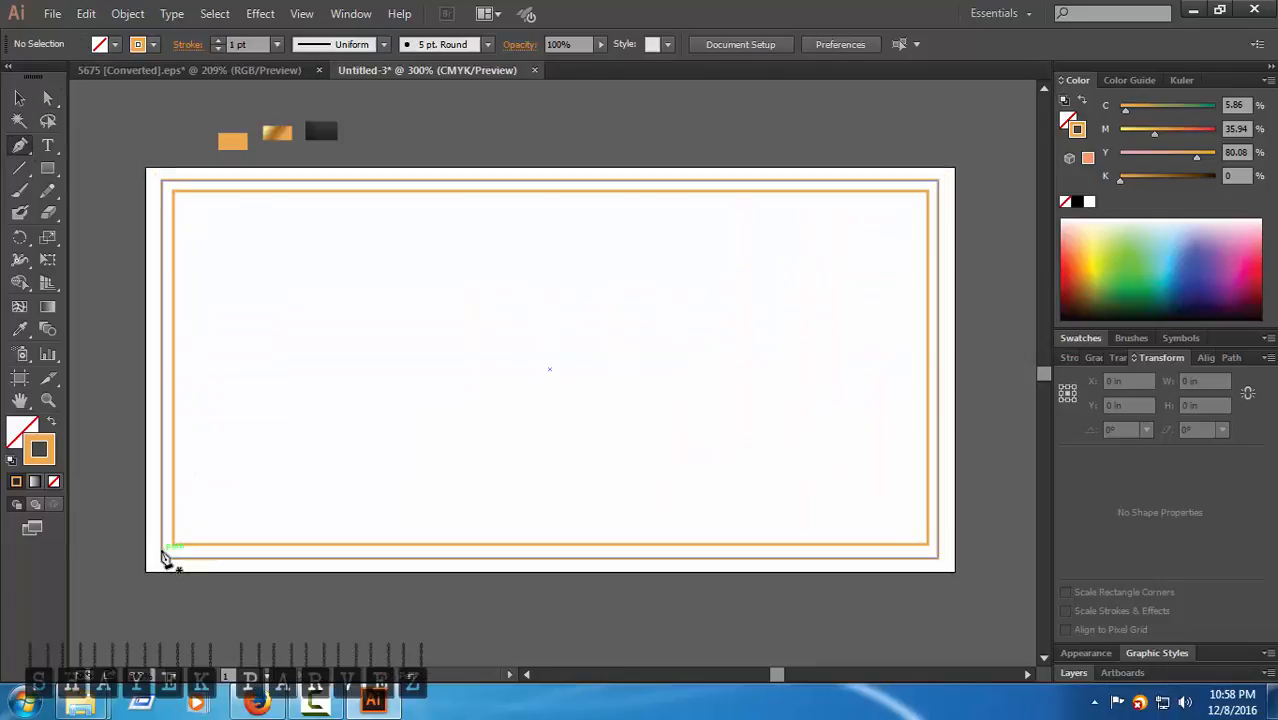
left_click_drag(164, 562, 165, 413)
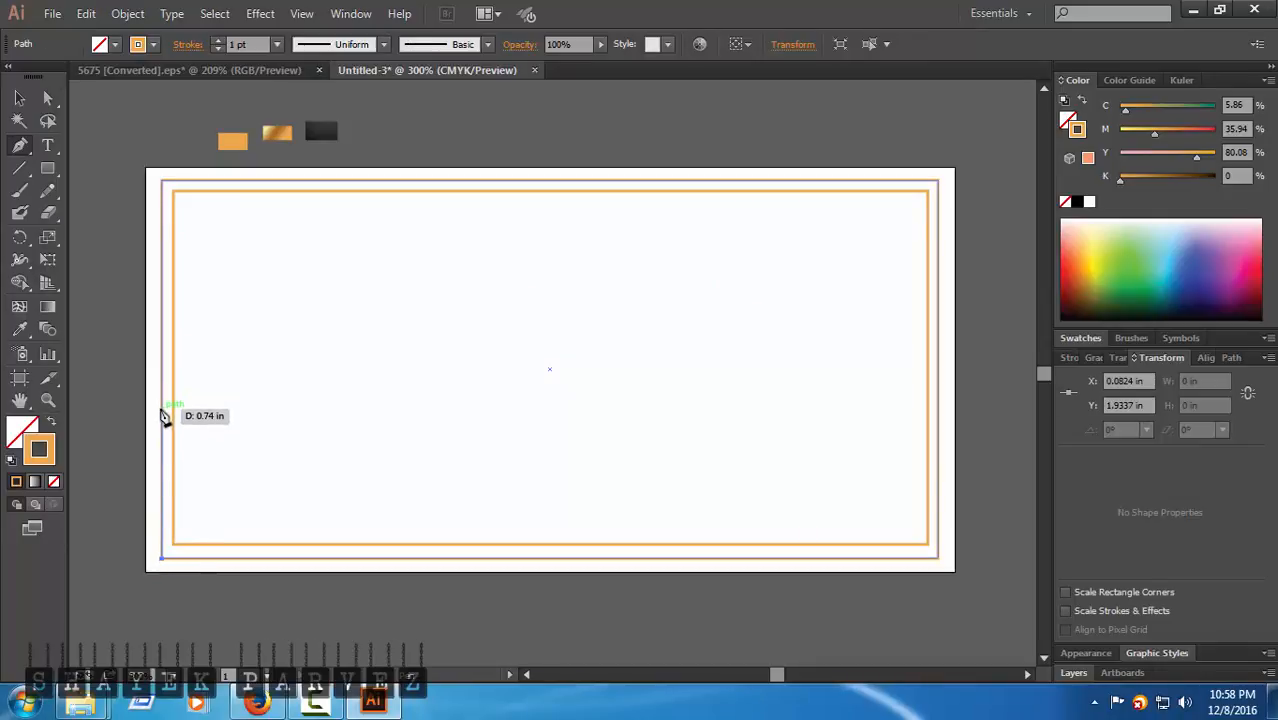
left_click(162, 408)
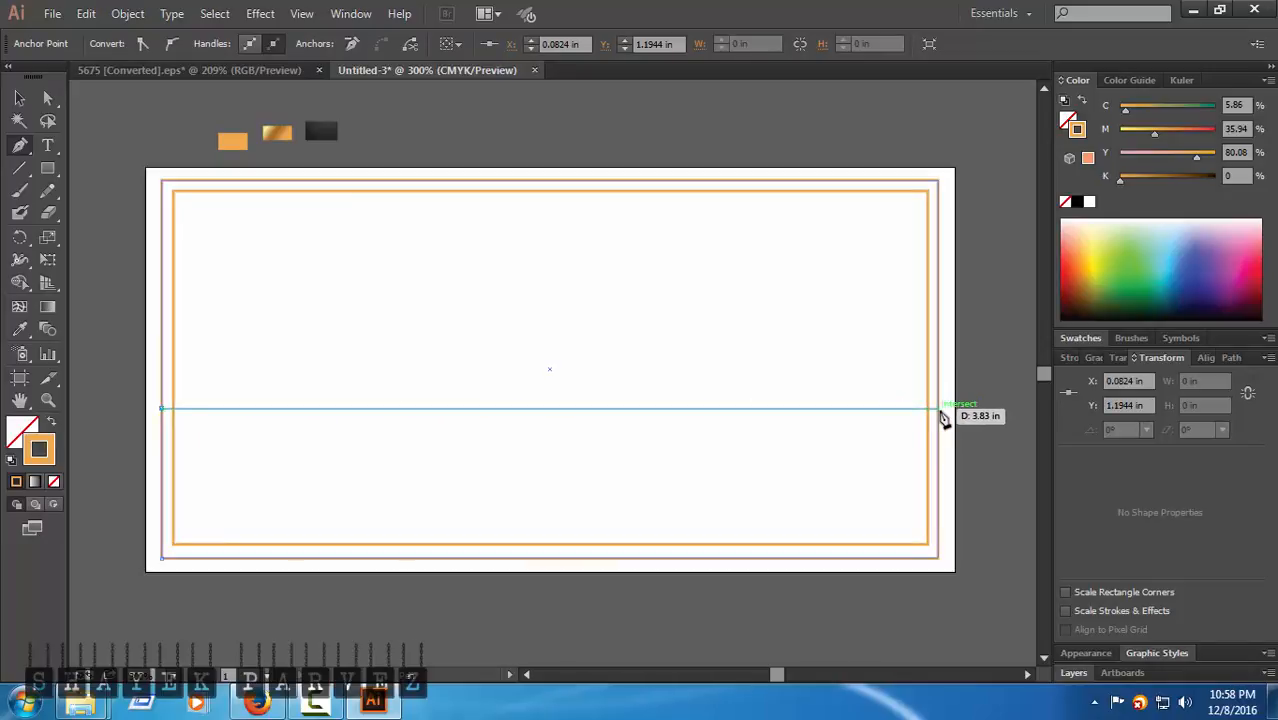
key("ctrl+z")
key("ctrl+z")
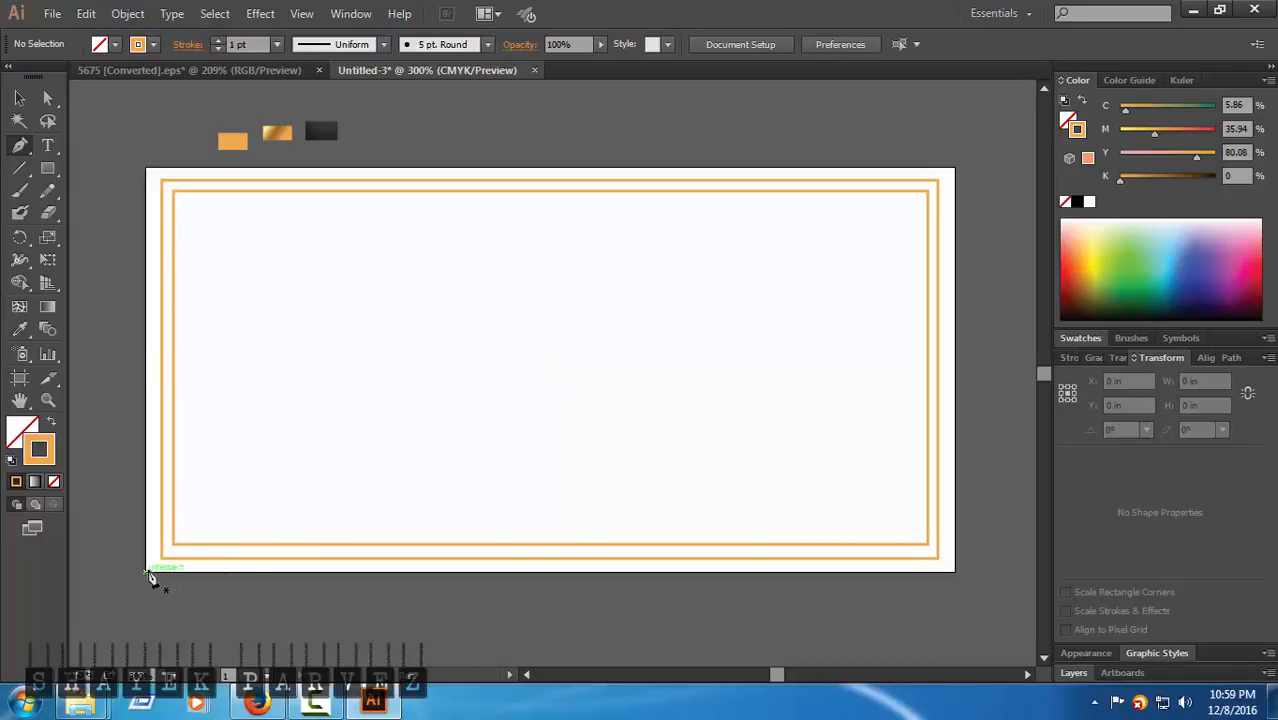
- Start a Pen path at the artboard's lower-left corner and run it up the left edge to about Y 1.15 in
left_click(148, 577)
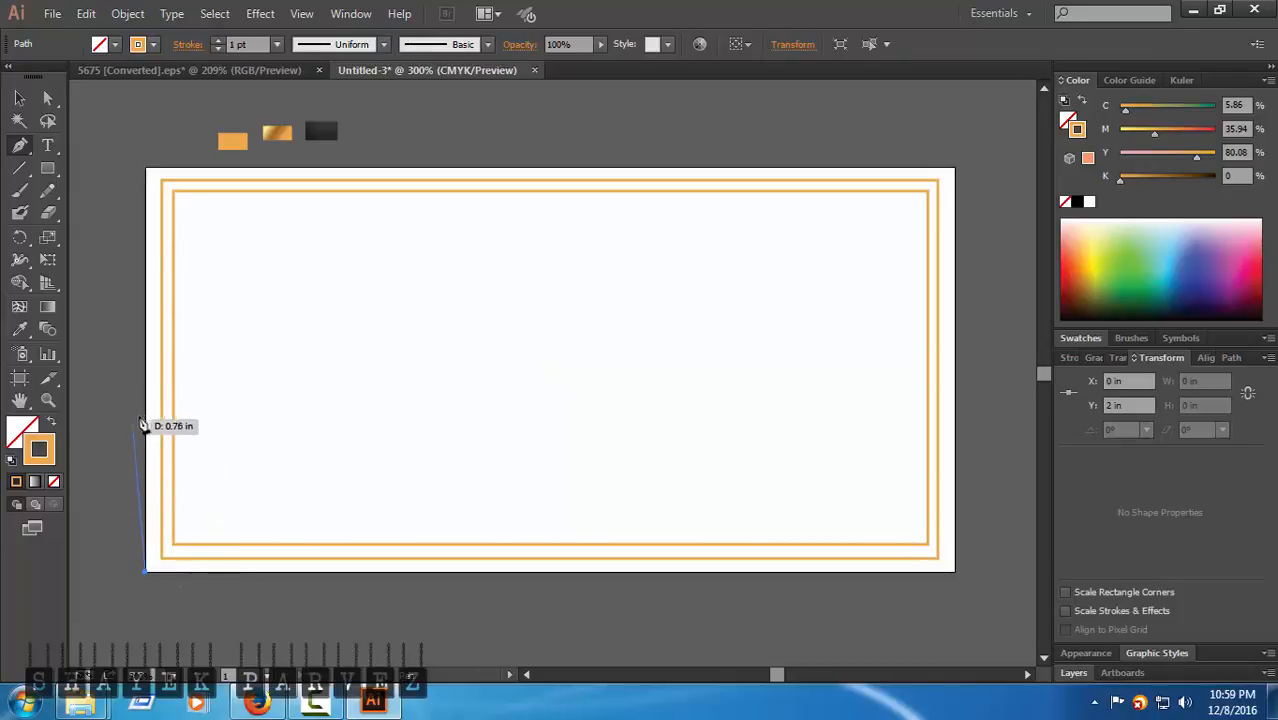
left_click(147, 400)
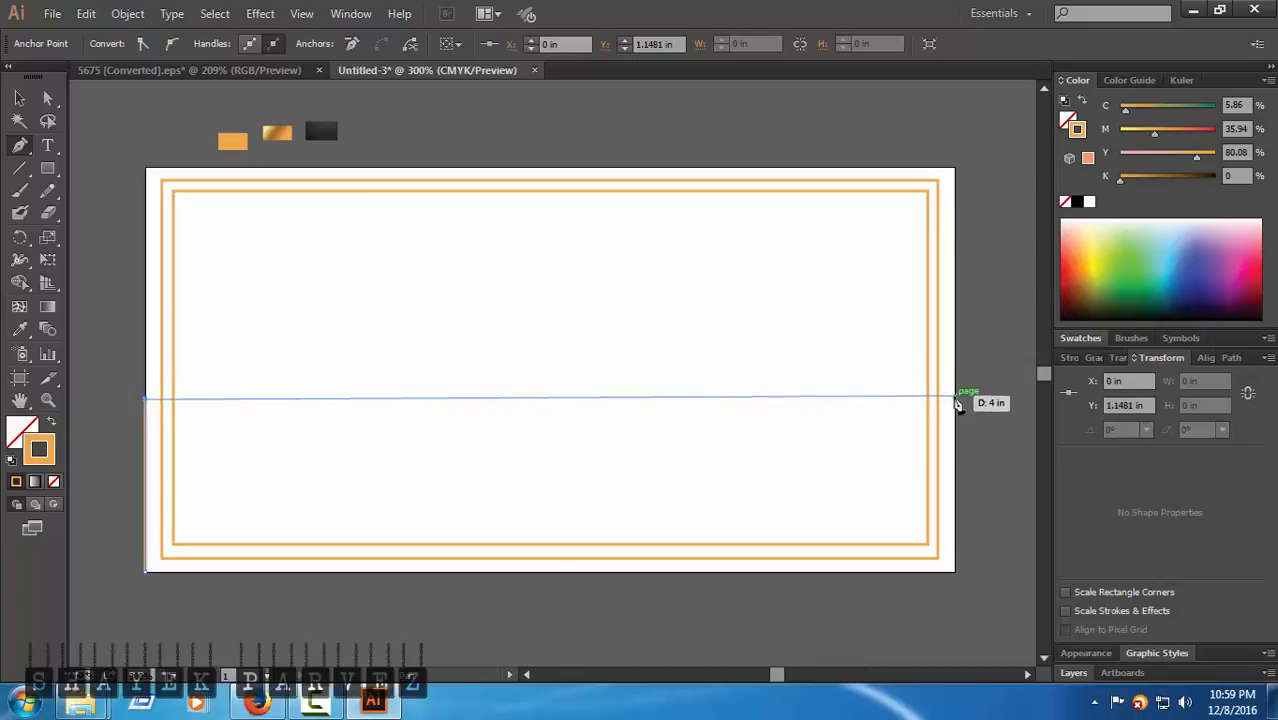
left_click(955, 400)
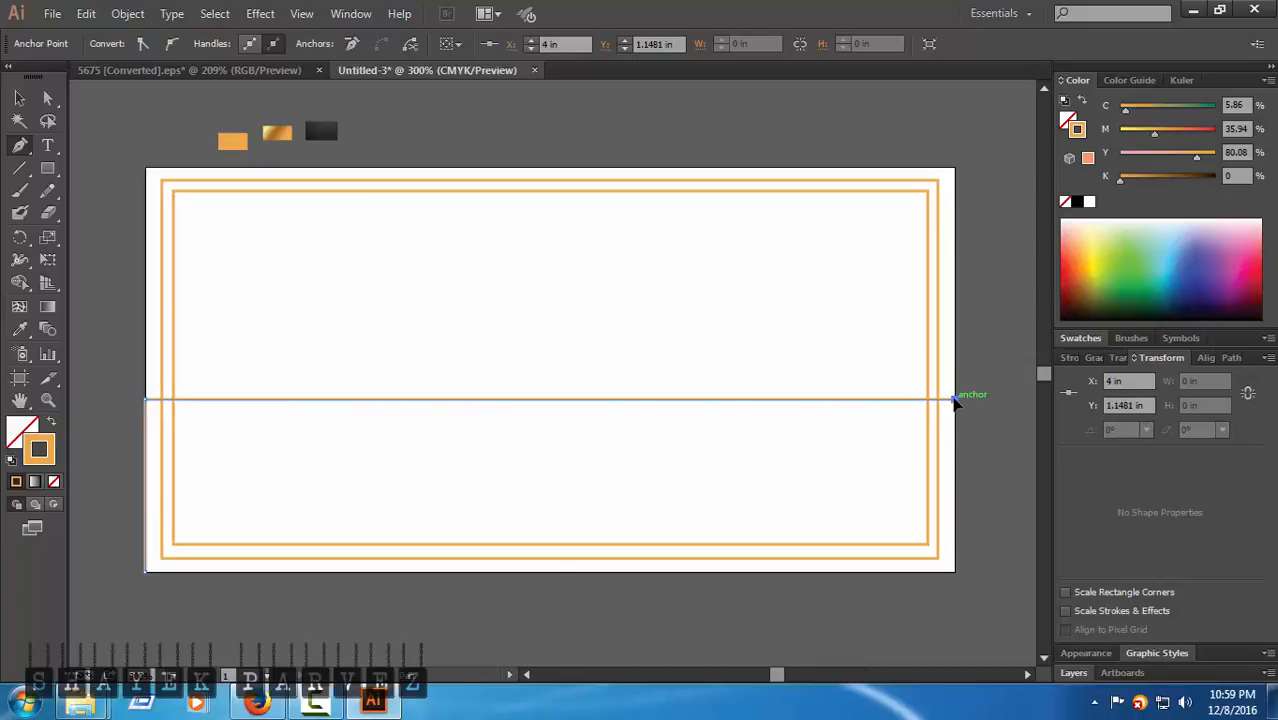
key("ctrl+z")
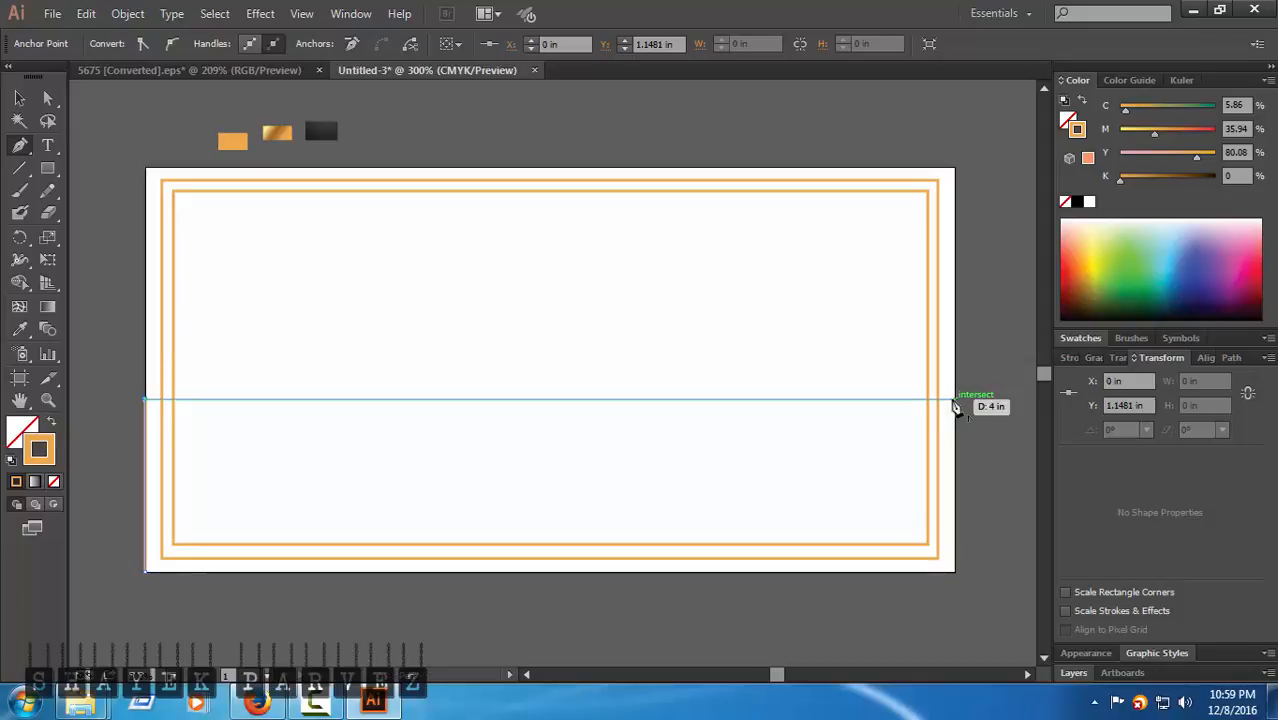
left_click_drag(955, 400, 876, 365)
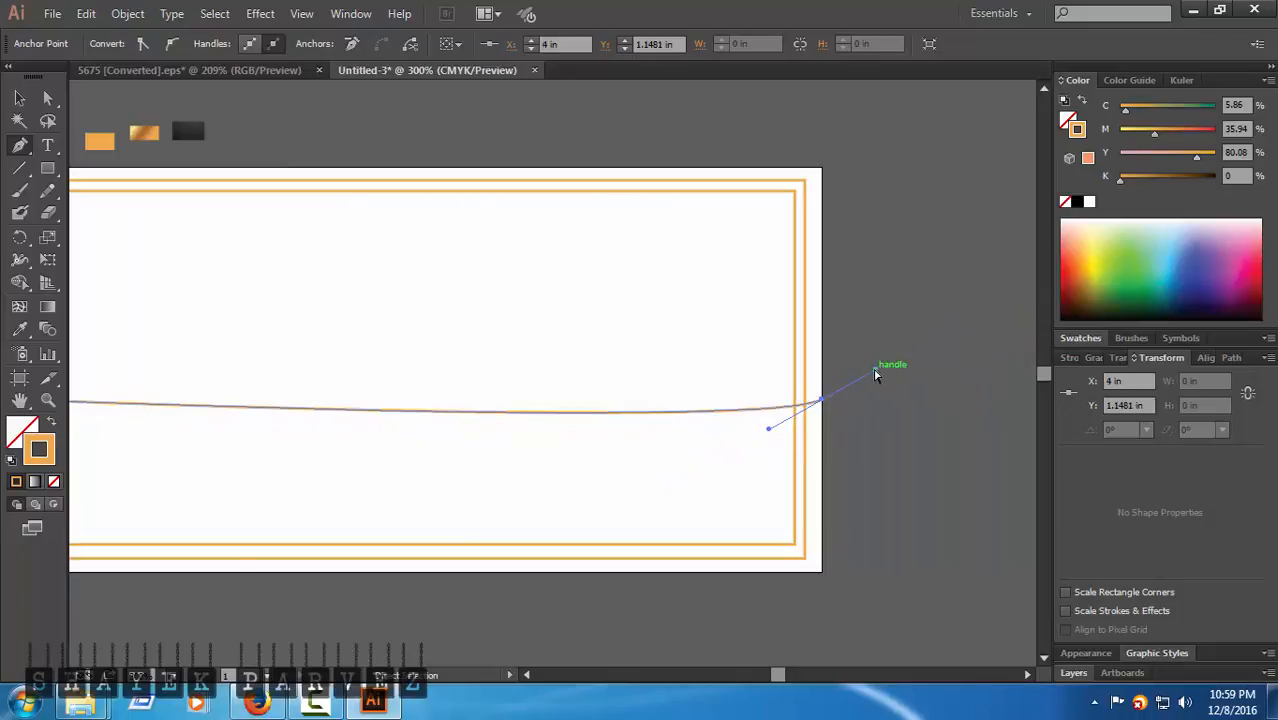
key("ctrl+z")
- Continue the path to the artboard's right edge at about Y 1.15 in as a downward-sagging curve, and retract the outgoing handle
key("ctrl+minus")
key("ctrl+minus")
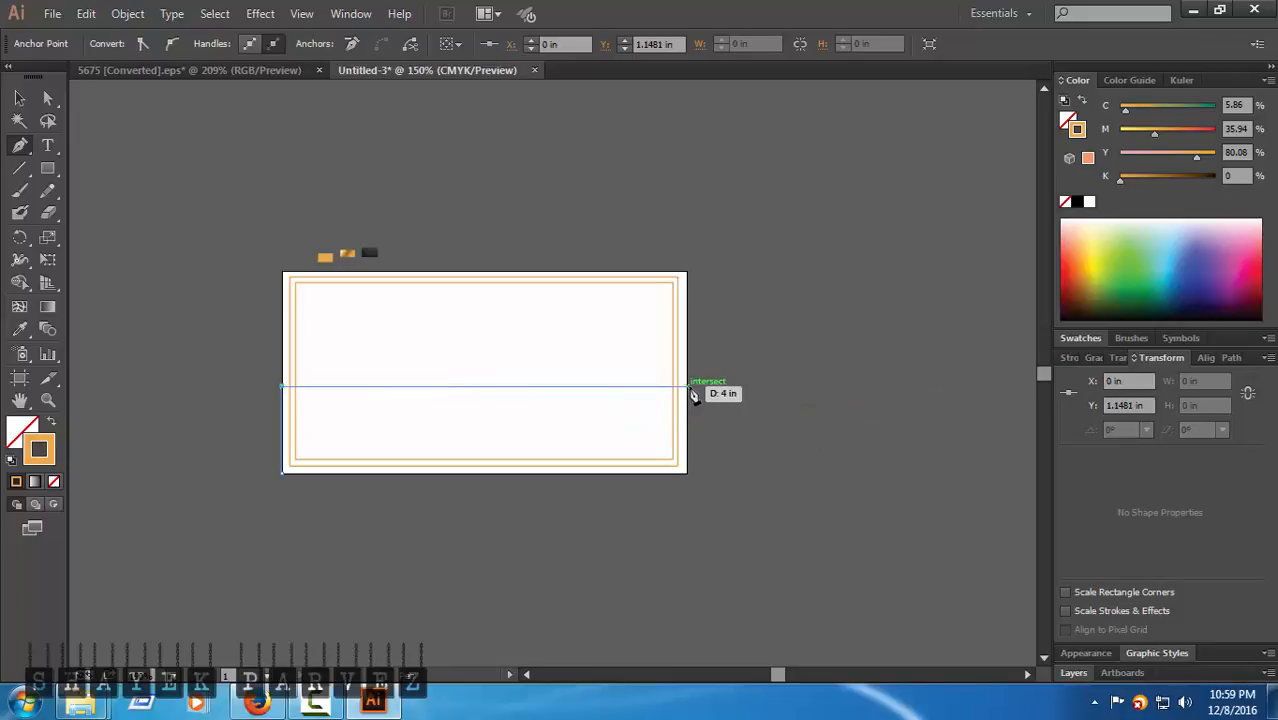
left_click_drag(688, 388, 891, 336)
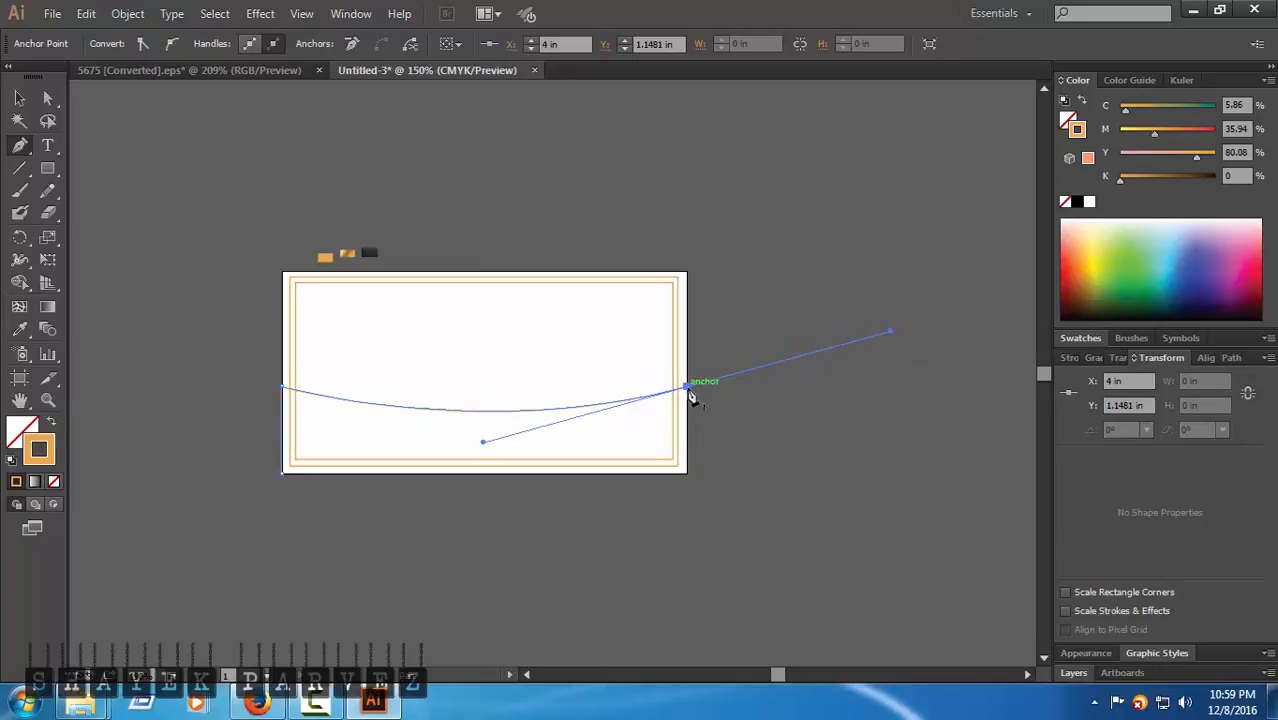
left_click(688, 390)
key("super")
key("super")
- Close the curved shape through the artboard's lower-right and lower-left corners, and deselect it
key("ctrl+plus")
key("ctrl+plus")
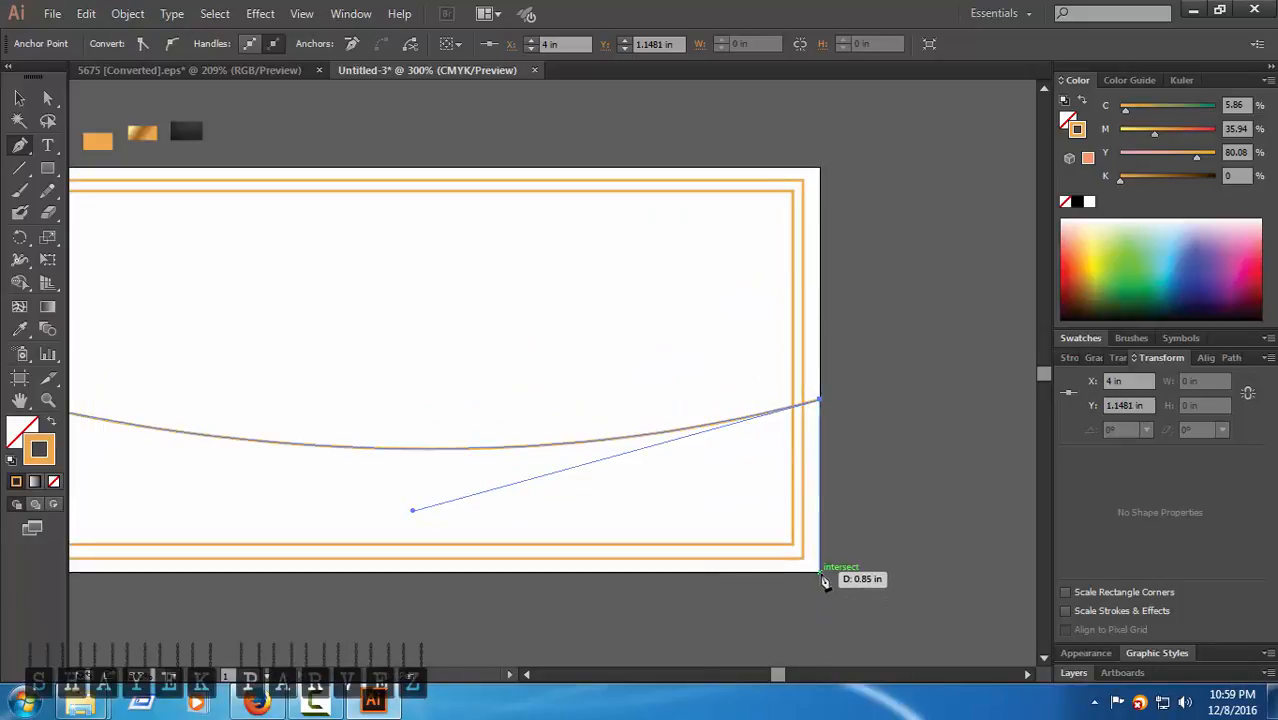
left_click_drag(824, 582, 330, 660)
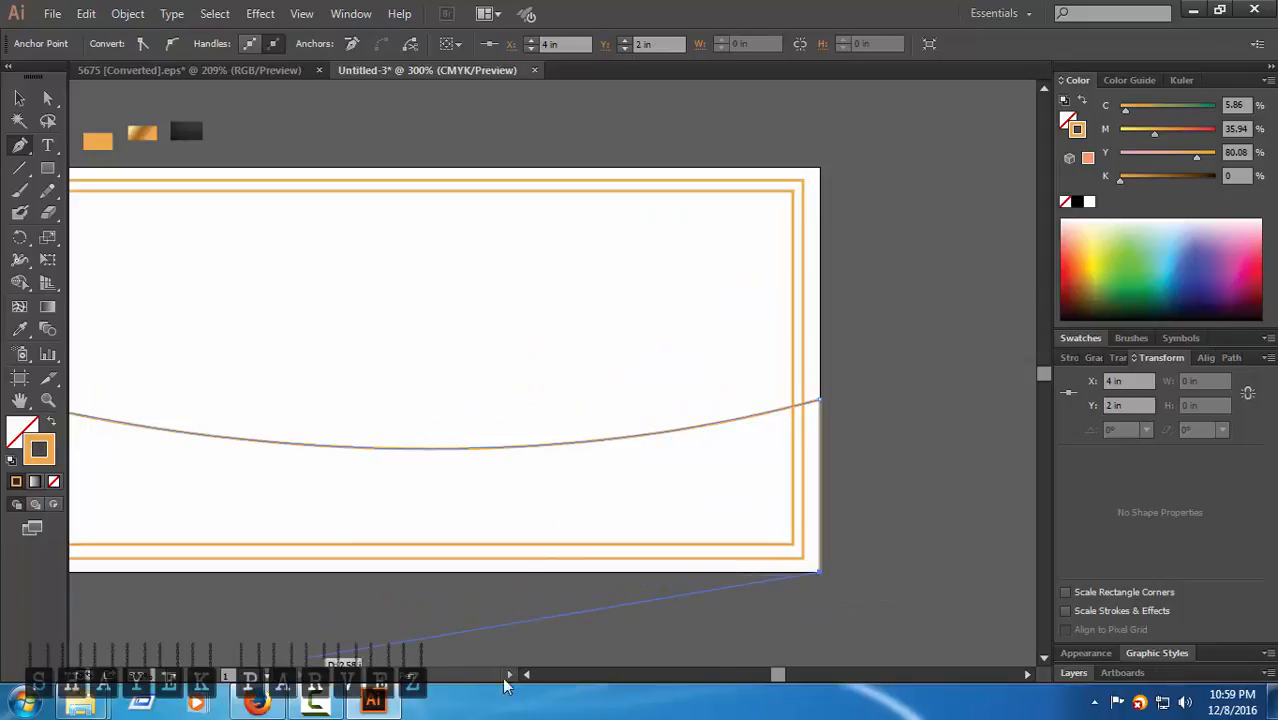
left_click(529, 675)
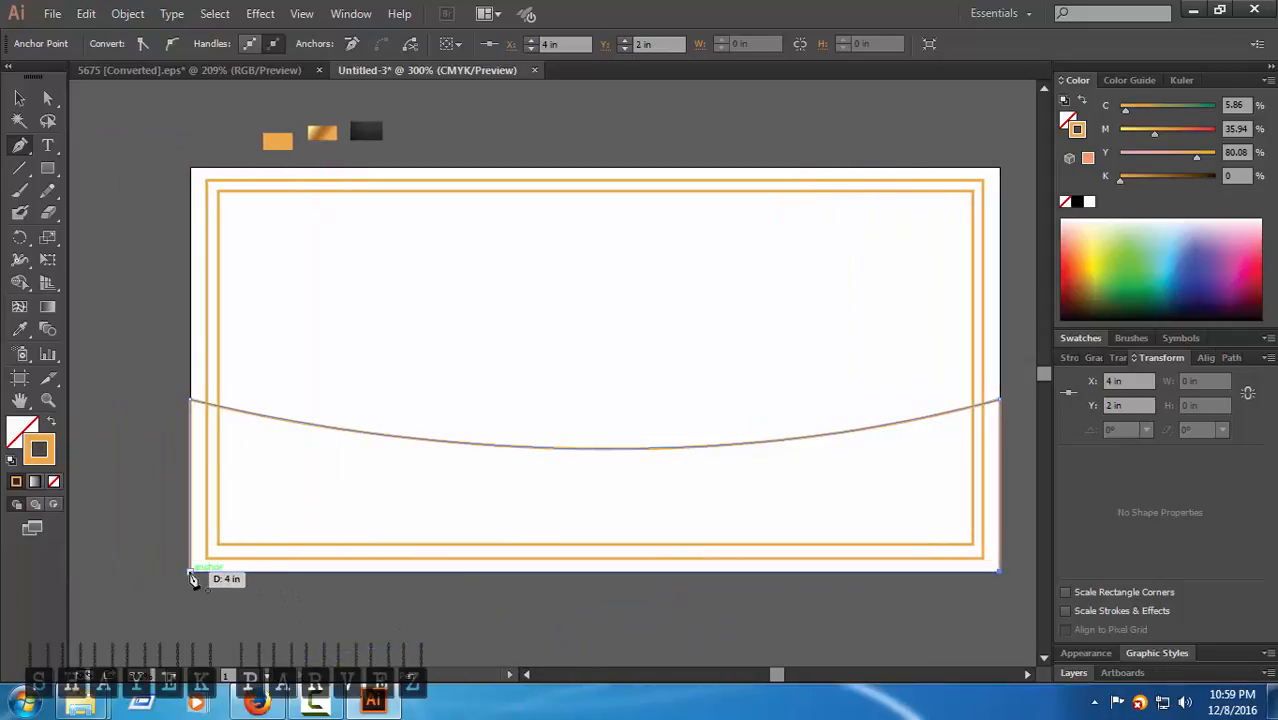
left_click(192, 574)
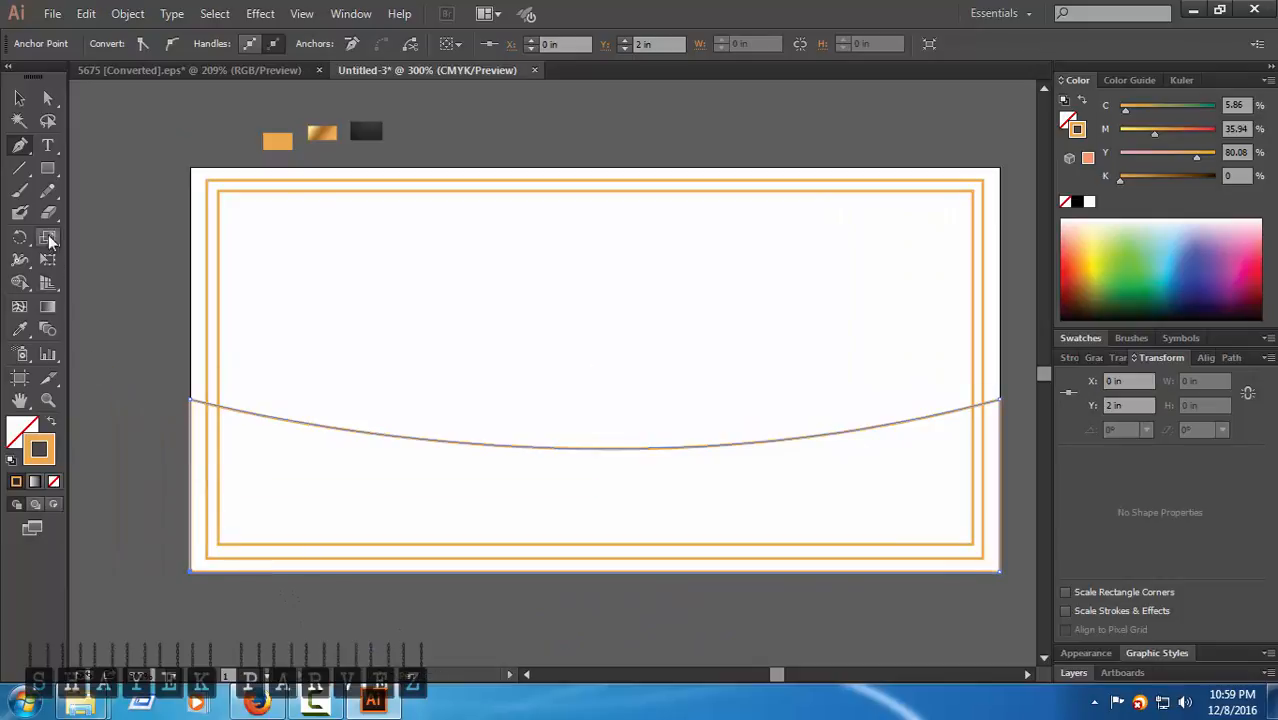
left_click(48, 102)
left_click(297, 448)
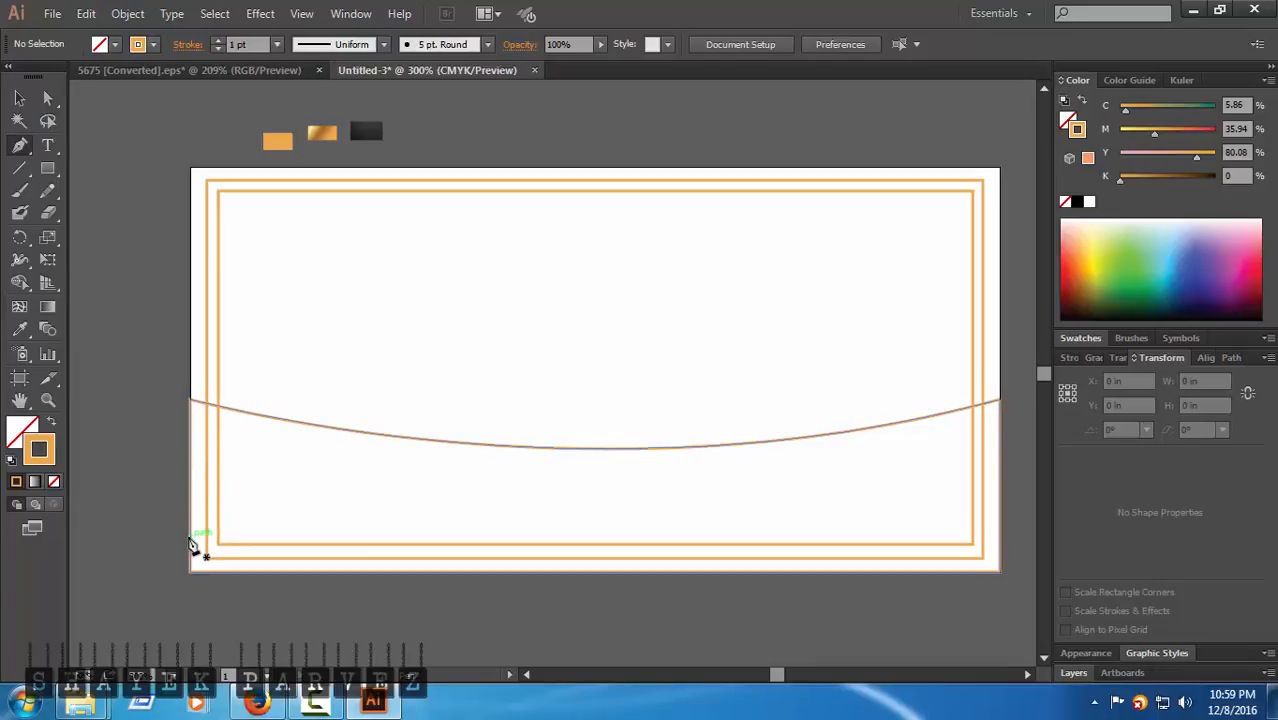
- Draw a second Pen path up the left edge from about Y 1.83 to 1.53 in, curving to the right edge at about Y 1.06 in
left_click_drag(190, 538, 192, 481)
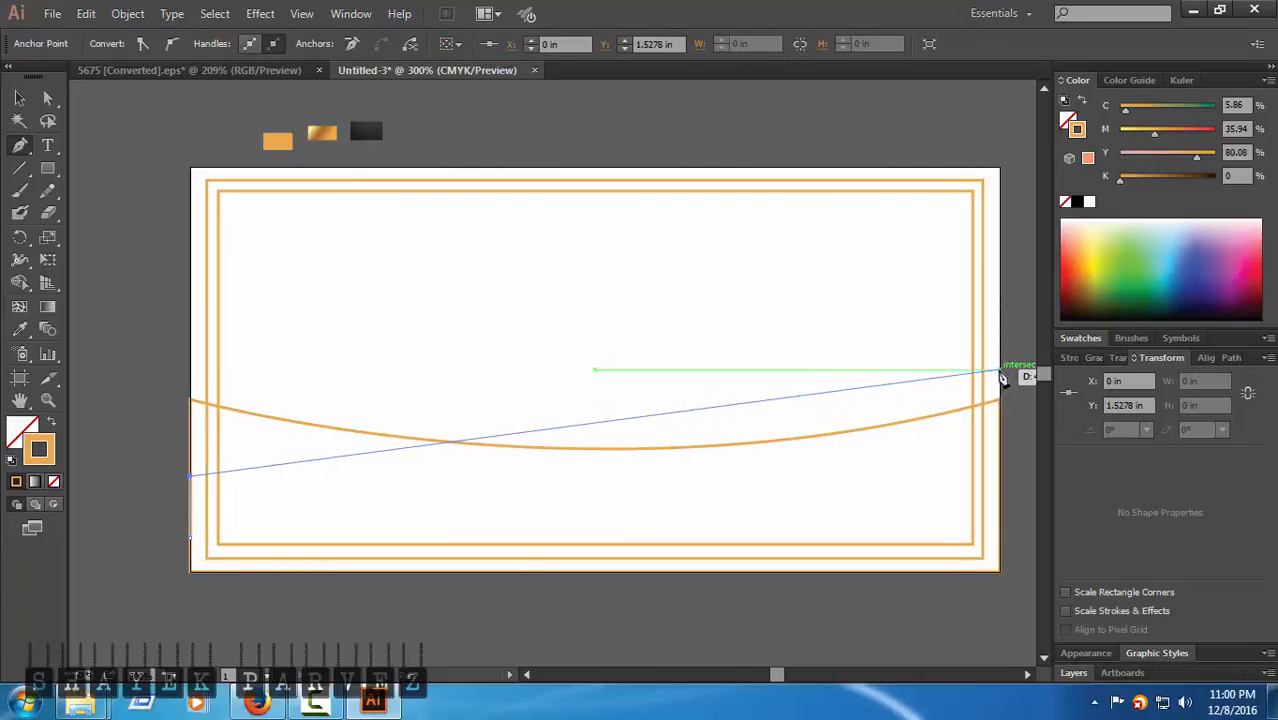
left_click_drag(1000, 372, 926, 338)
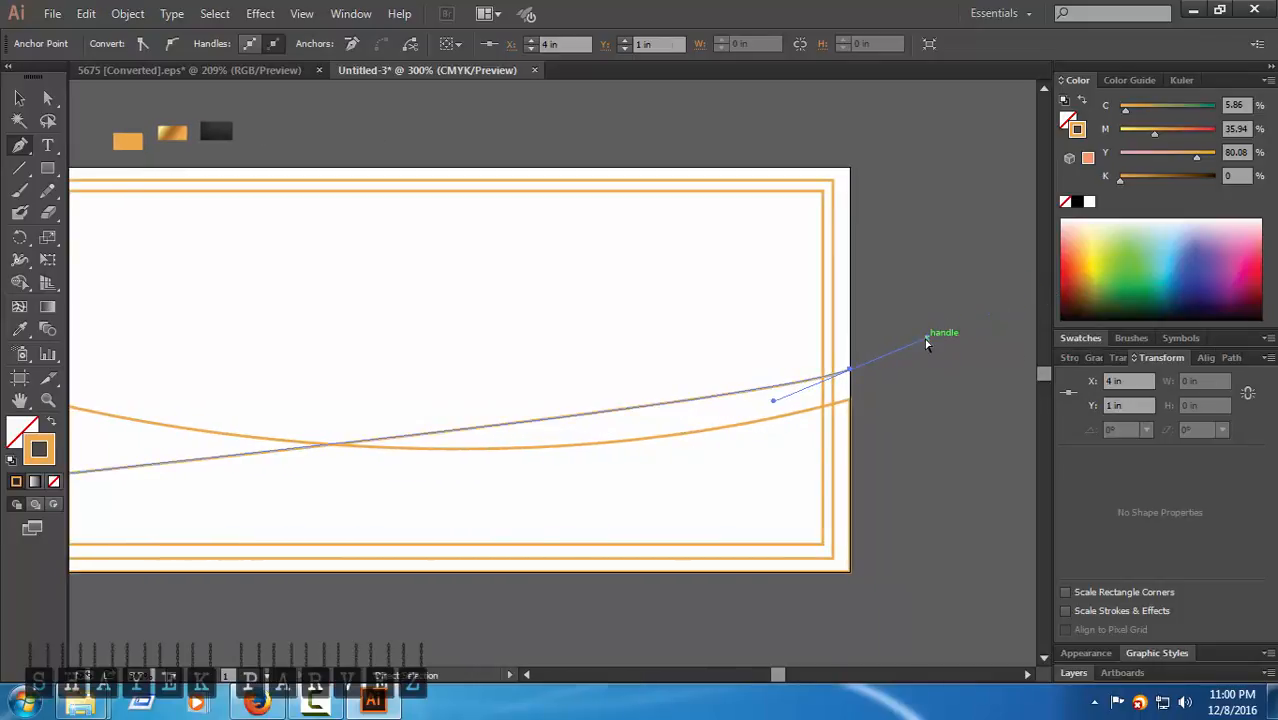
key("ctrl+z")
key("ctrl+minus")
key("ctrl+minus")
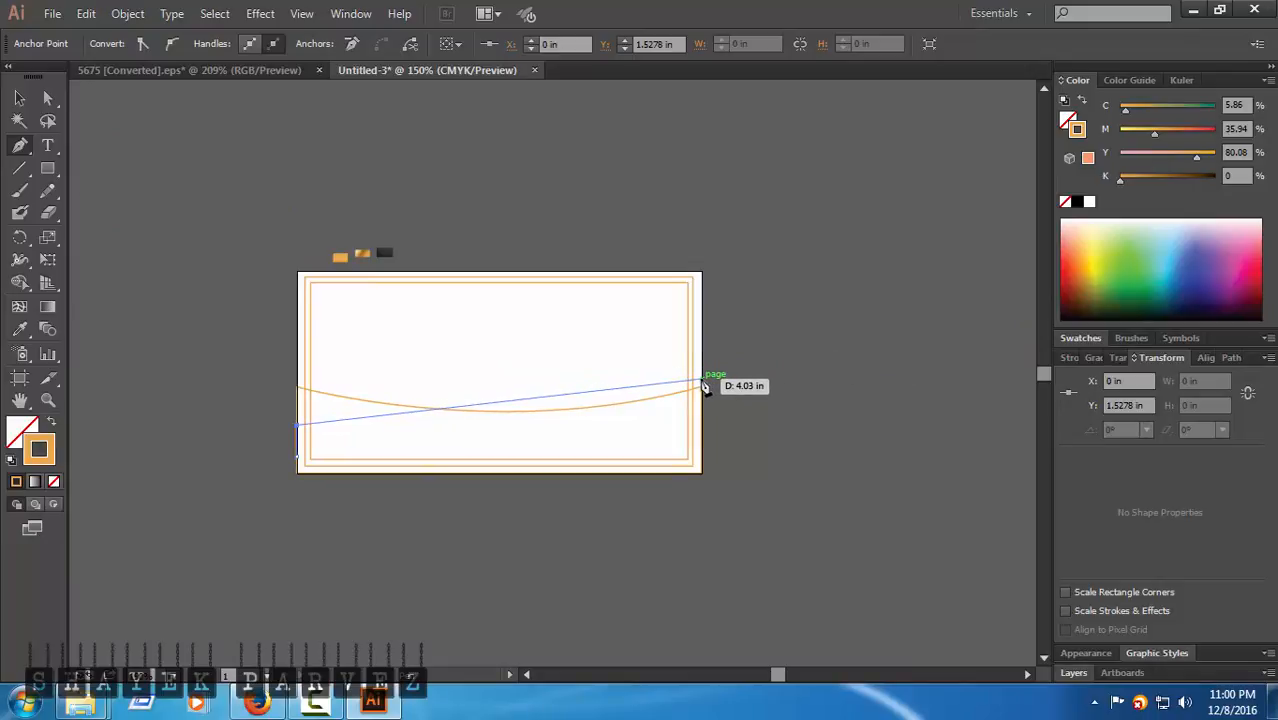
left_click_drag(704, 381, 866, 294)
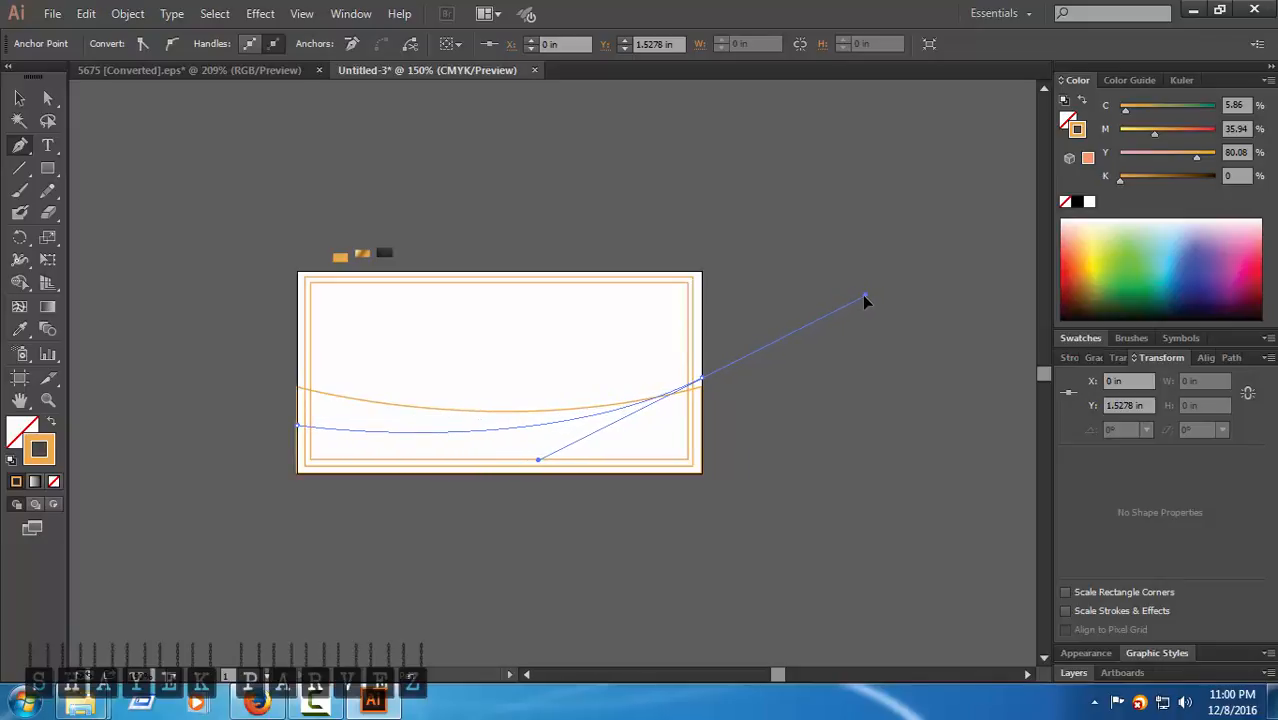
left_click(702, 380)
- Extend the path down the right edge to about Y 1.45 in, close it with a sagging curve to its start, and deselect it
left_click_drag(704, 383, 704, 424)
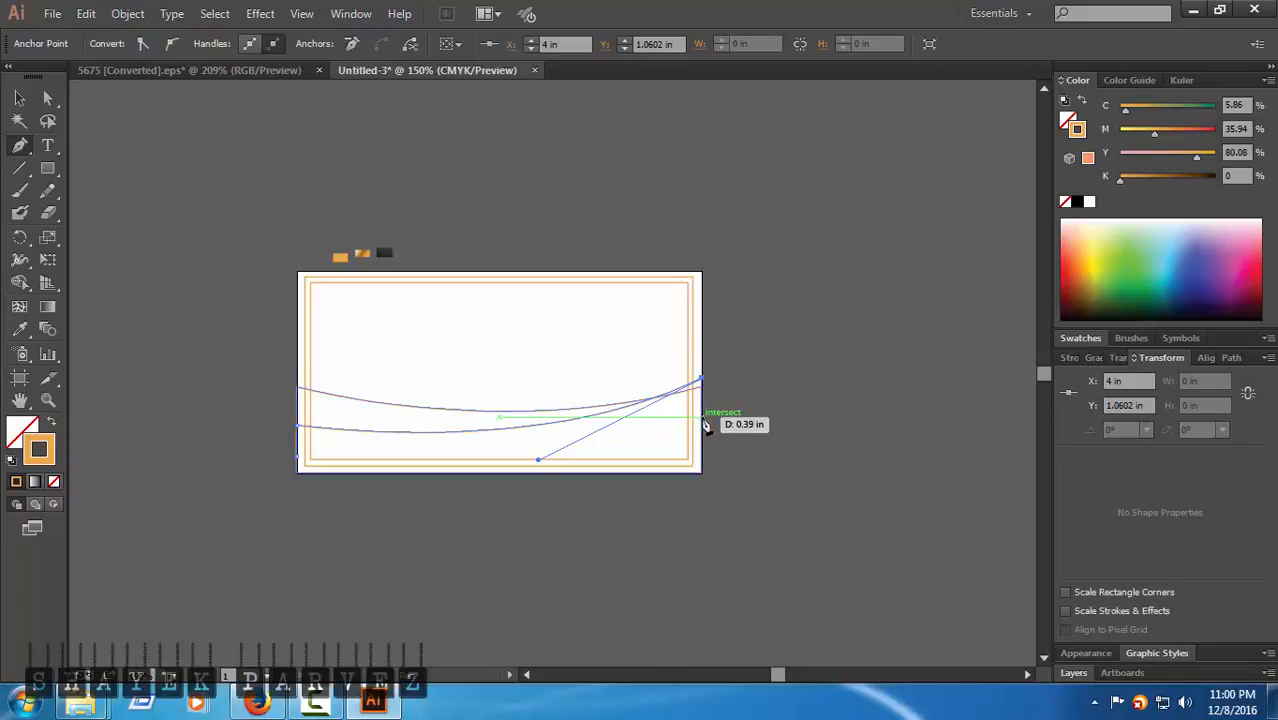
left_click(704, 420)
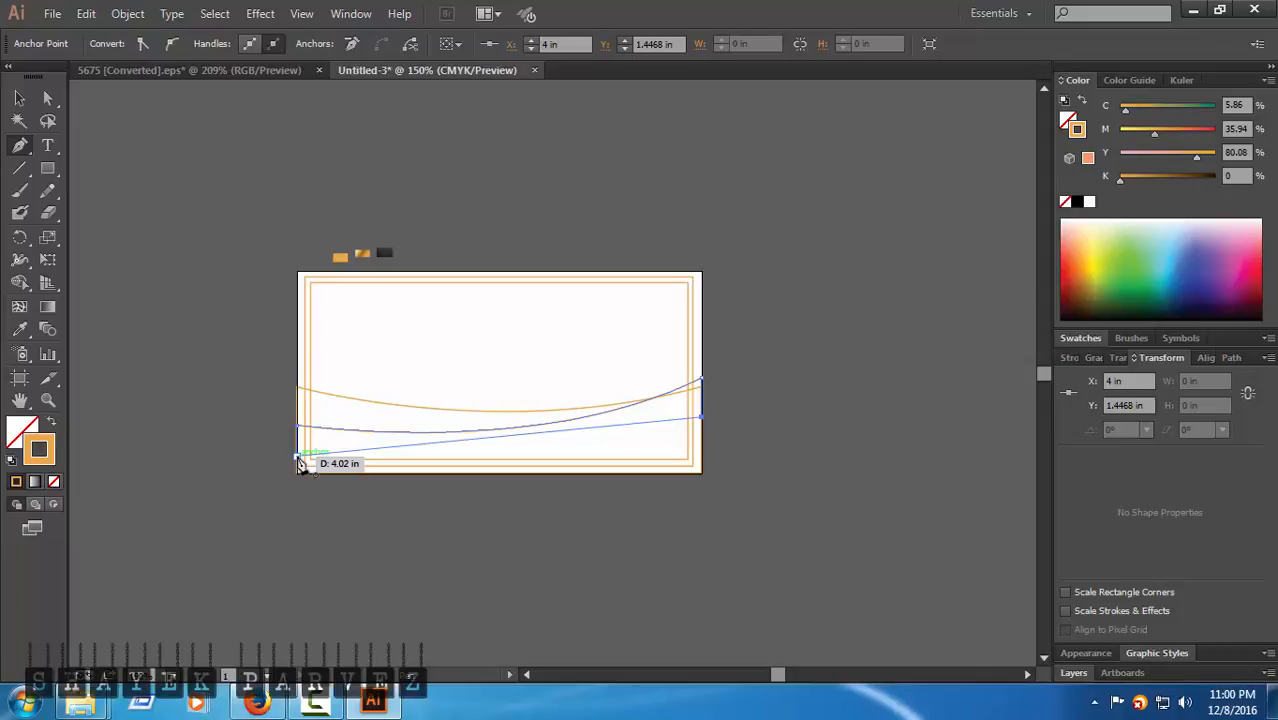
left_click_drag(299, 459, 185, 441)
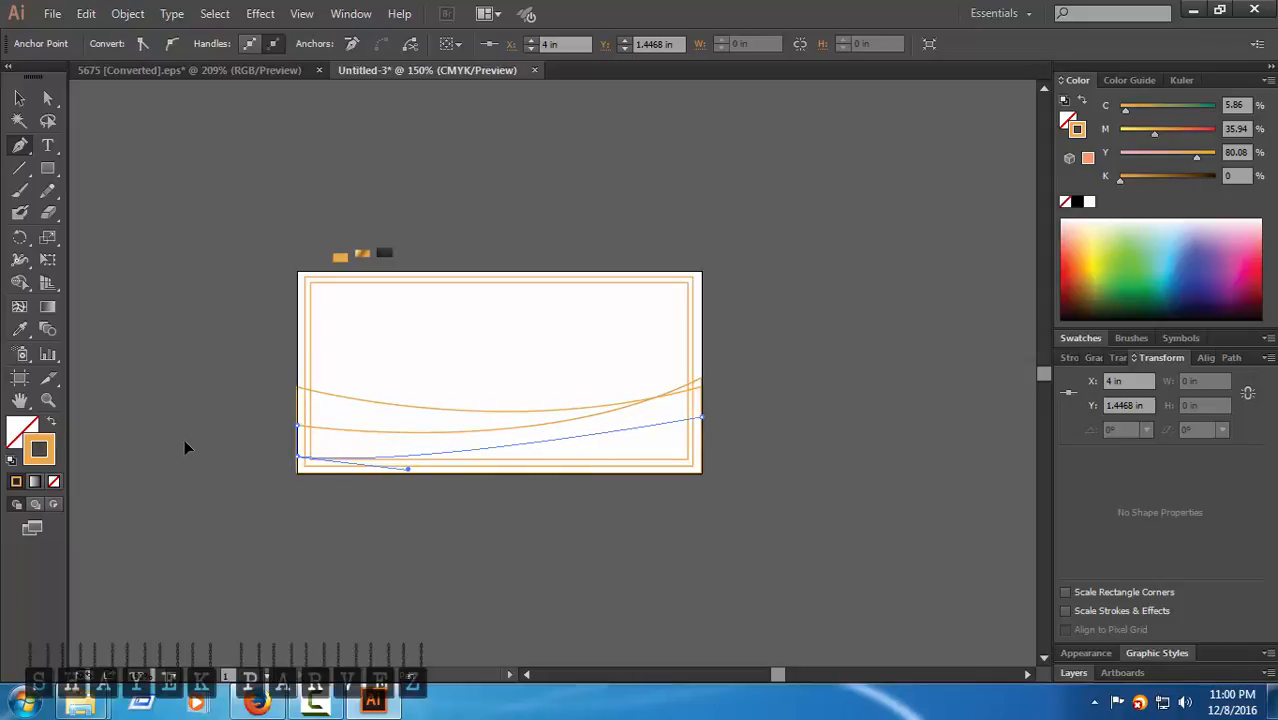
mouse_move(184, 439)
left_mouse_down()
mouse_move(121, 411)
mouse_move(81, 426)
mouse_move(133, 410)
mouse_move(203, 439)
mouse_move(204, 420)
mouse_move(192, 439)
mouse_move(181, 433)
left_mouse_up()
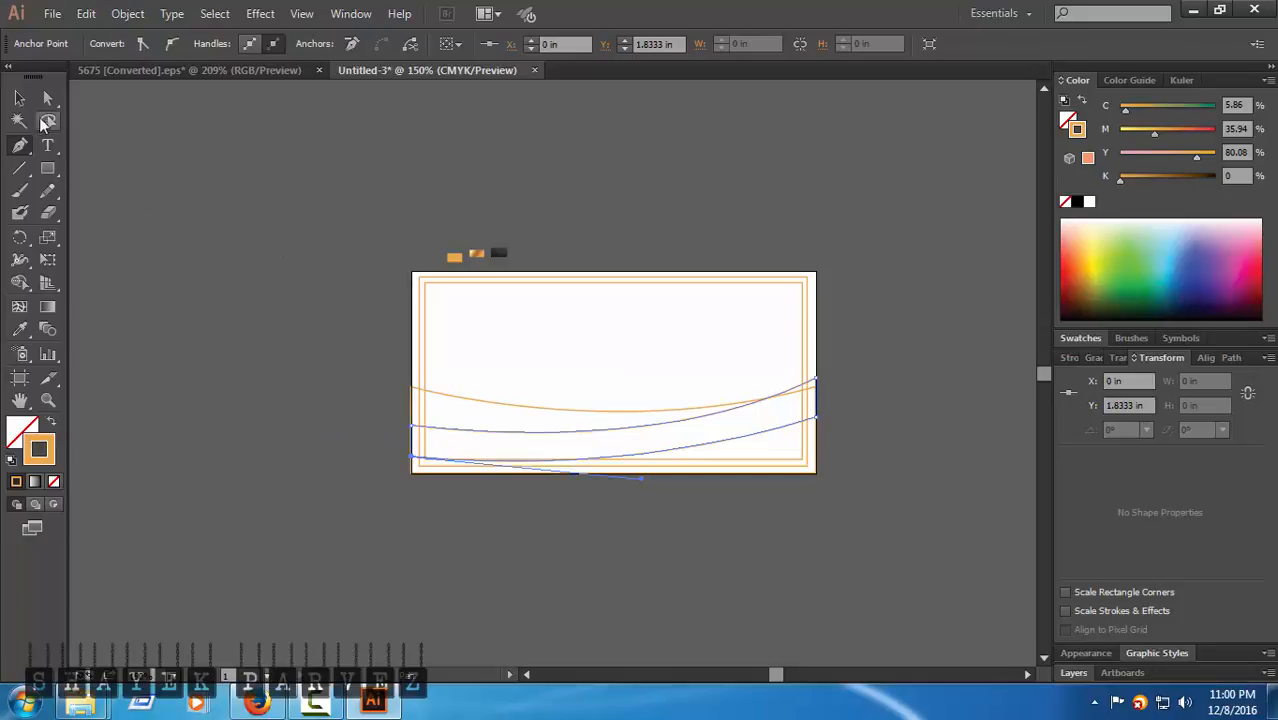
left_click(47, 97)
left_click(233, 400)
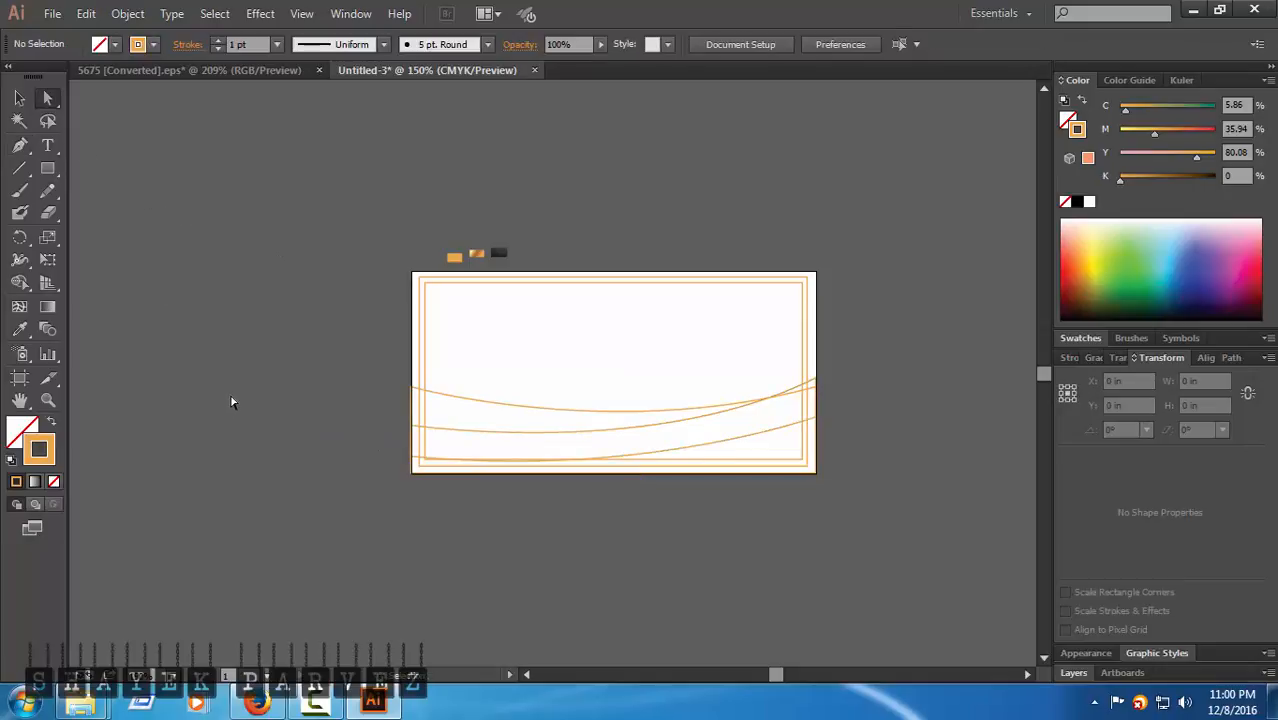
- Fill the large curved bottom shape with the gold gradient sample using the Eyedropper
key("ctrl+0")
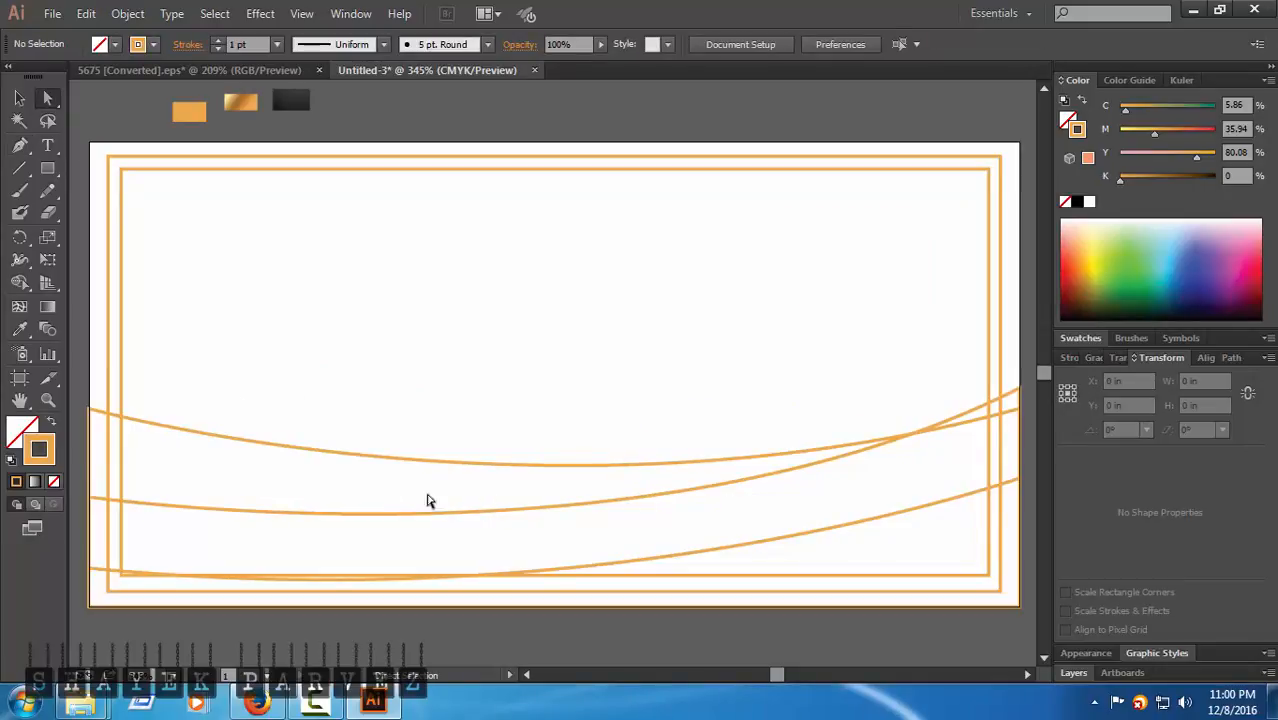
left_click(212, 440)
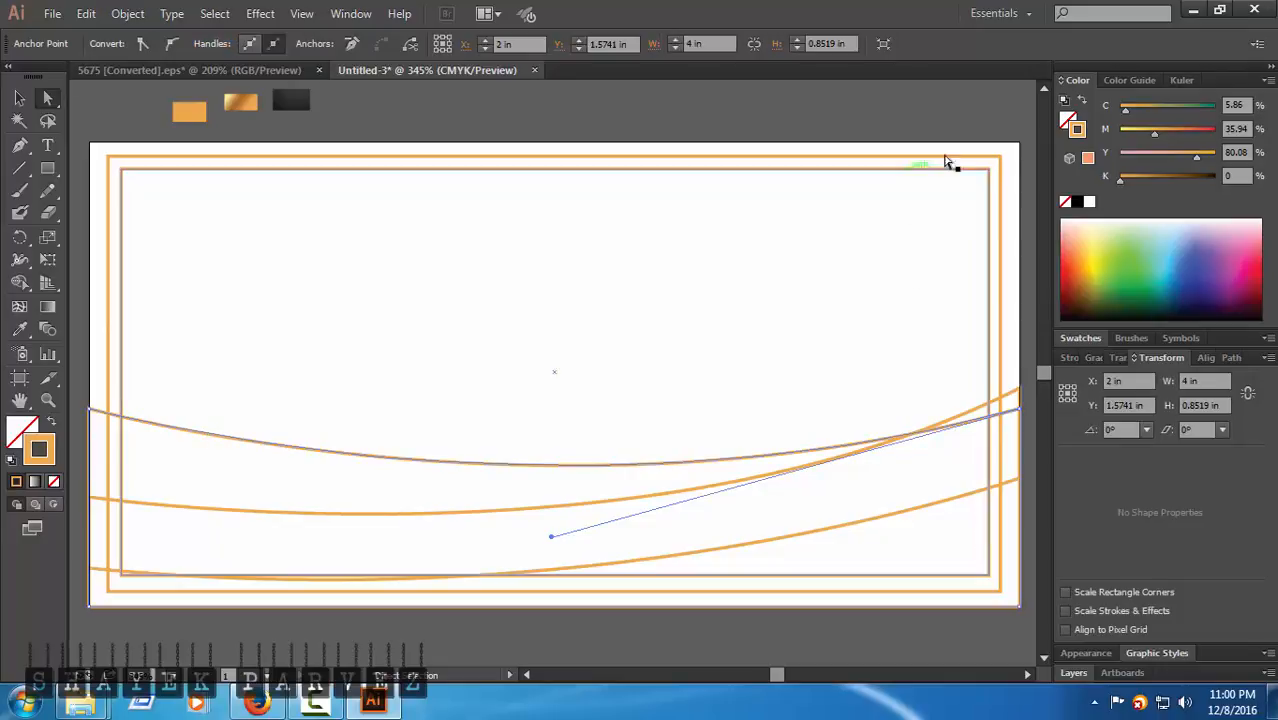
left_click(1068, 123)
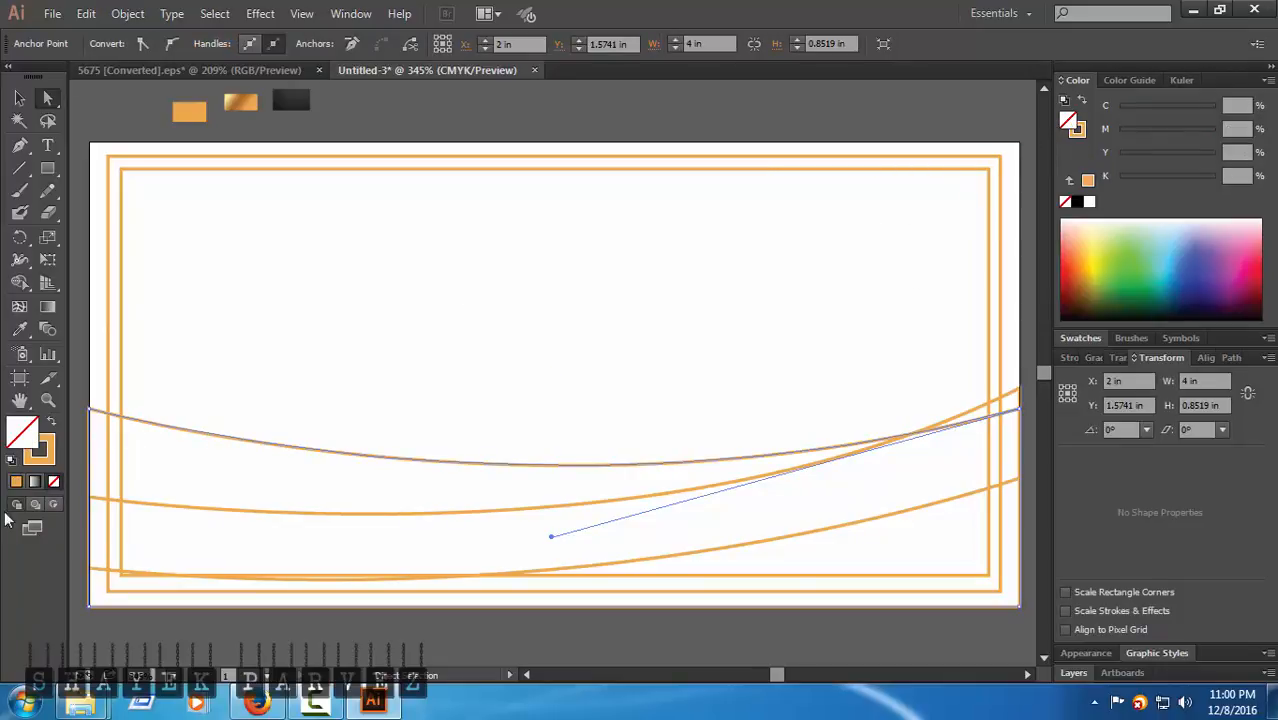
left_click(21, 330)
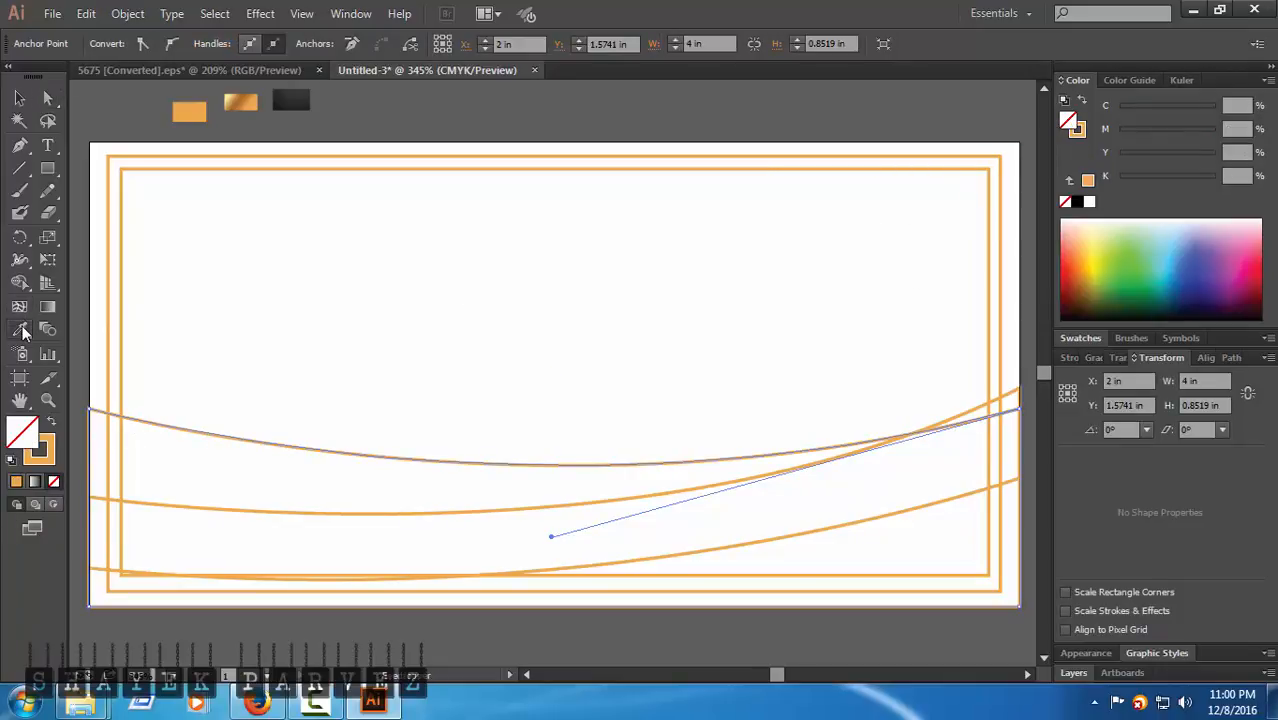
left_click(248, 102)
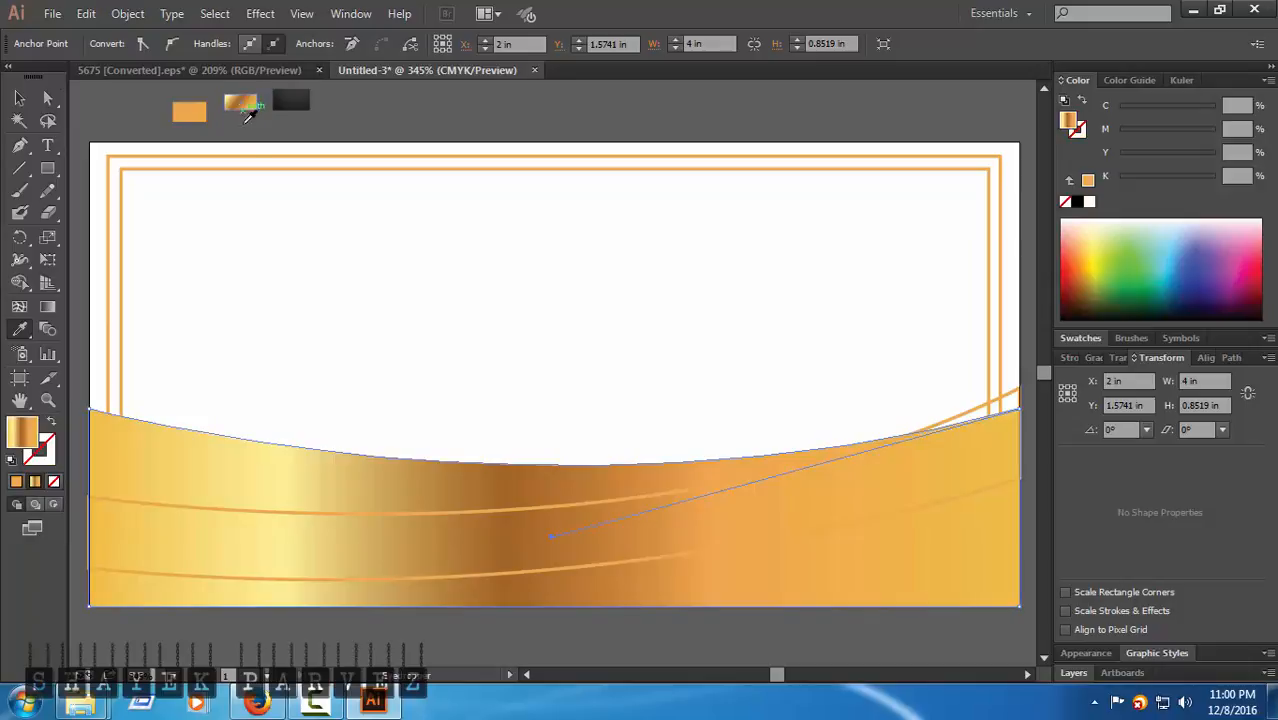
- Fill the curved band with the dark gradient sample using the Eyedropper, and deselect it
left_click(47, 97)
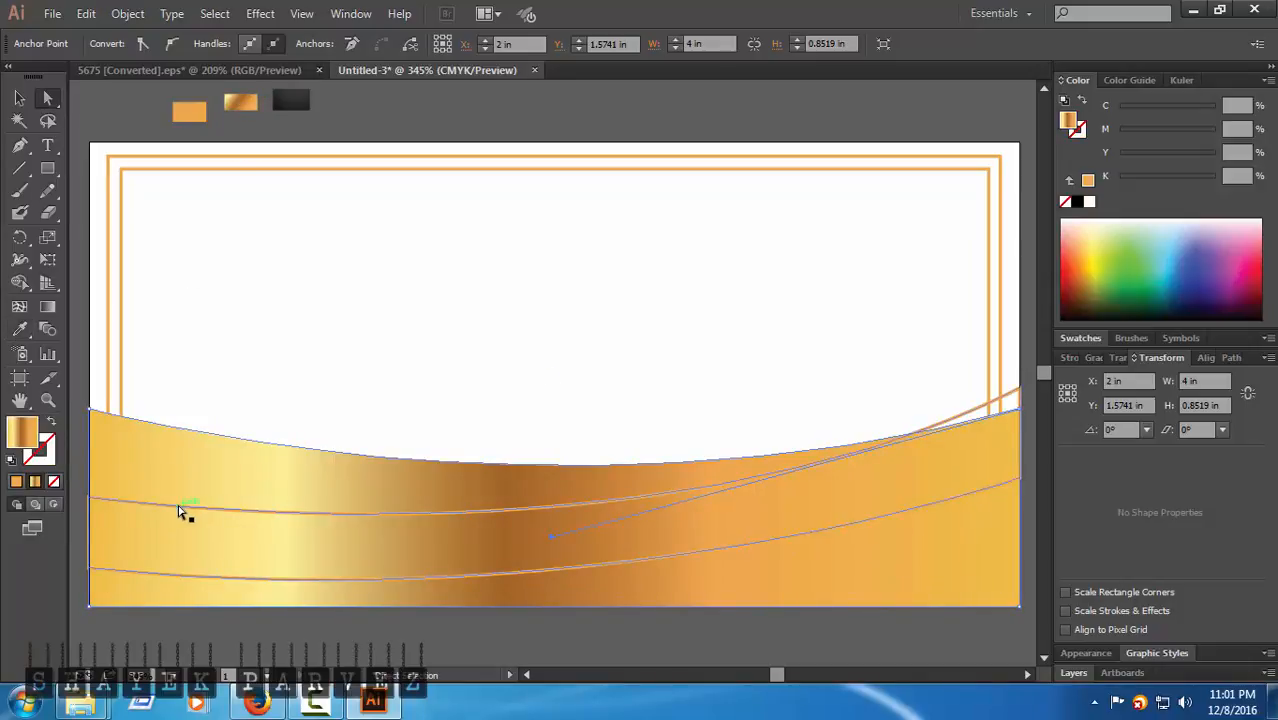
left_click(184, 512)
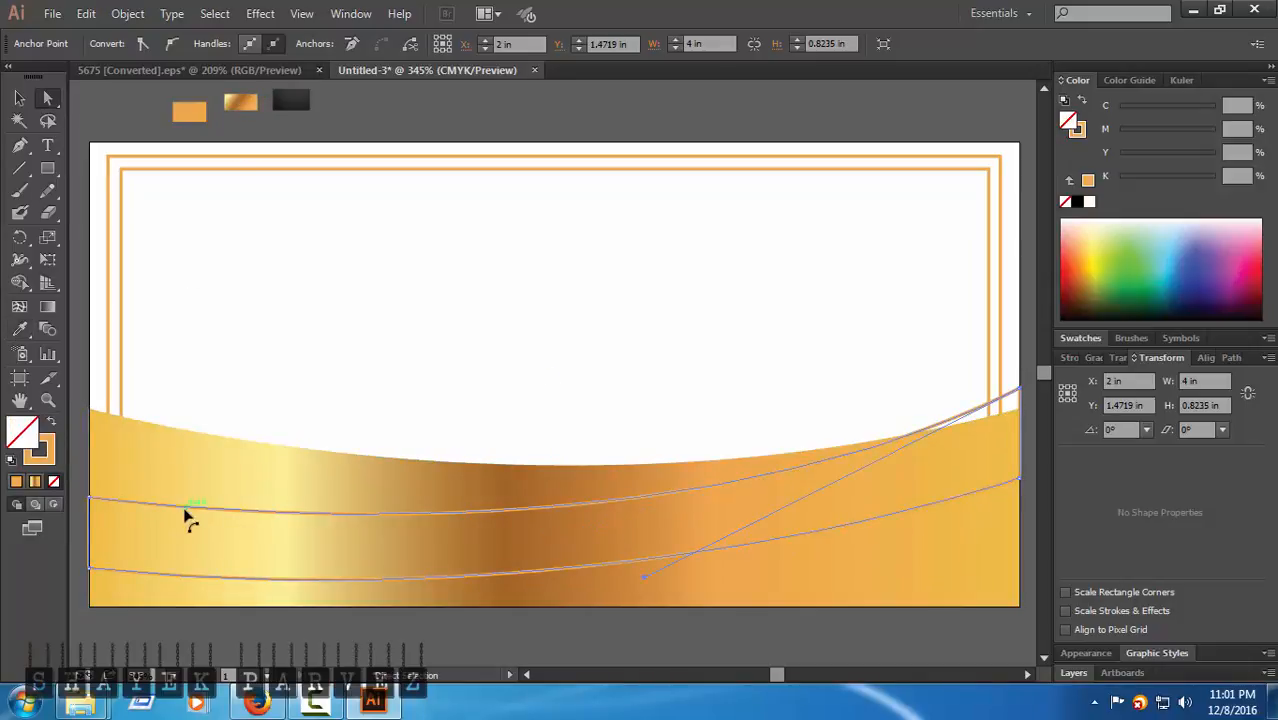
left_click(19, 329)
left_click(292, 100)
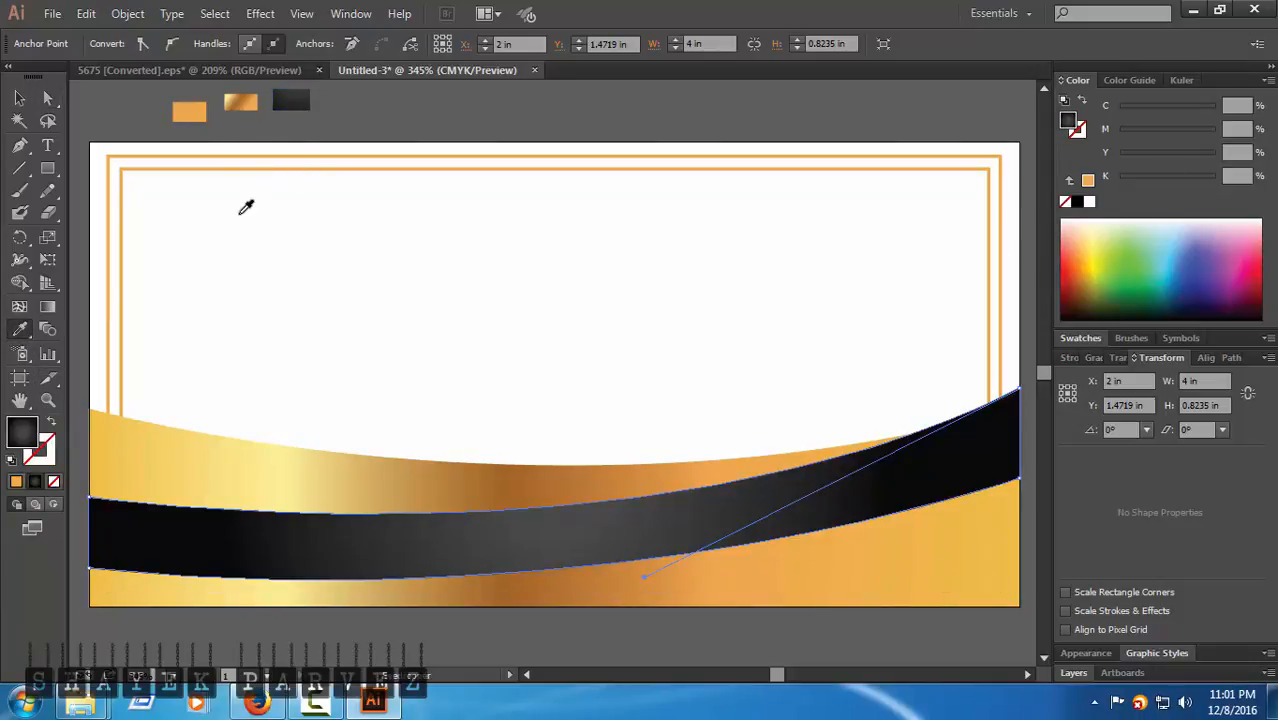
left_click(48, 98)
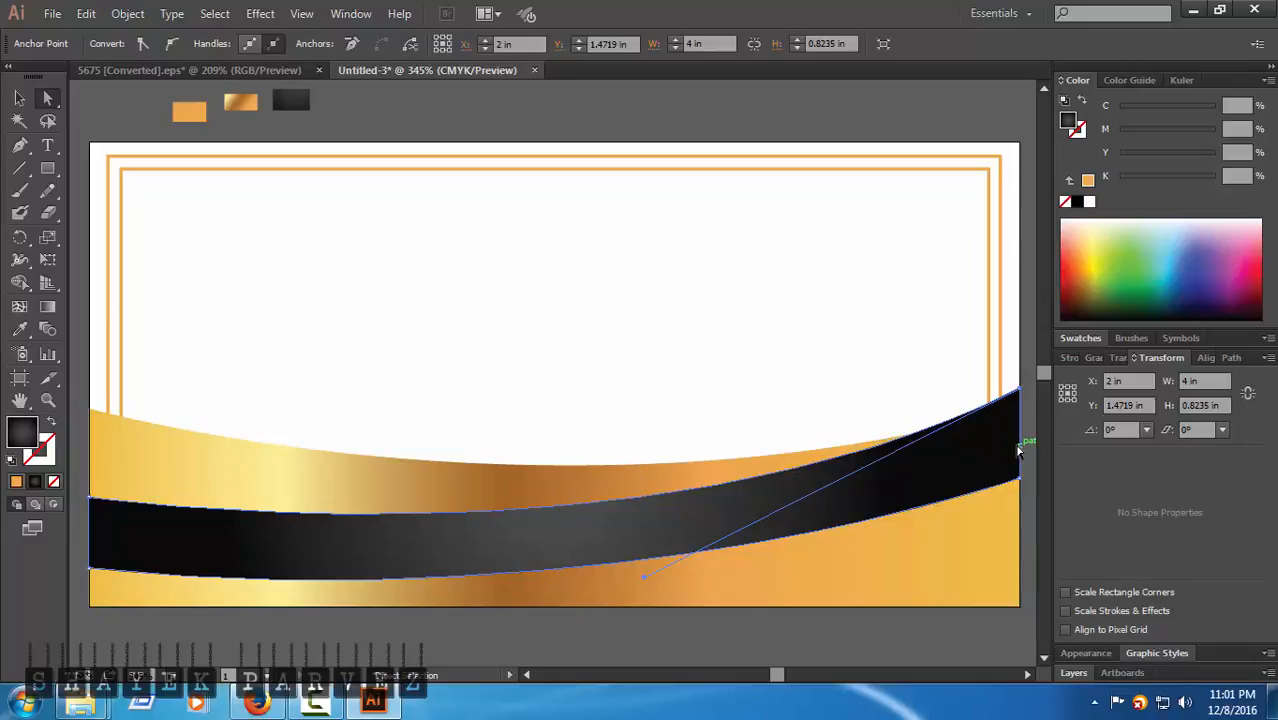
left_click(690, 655)
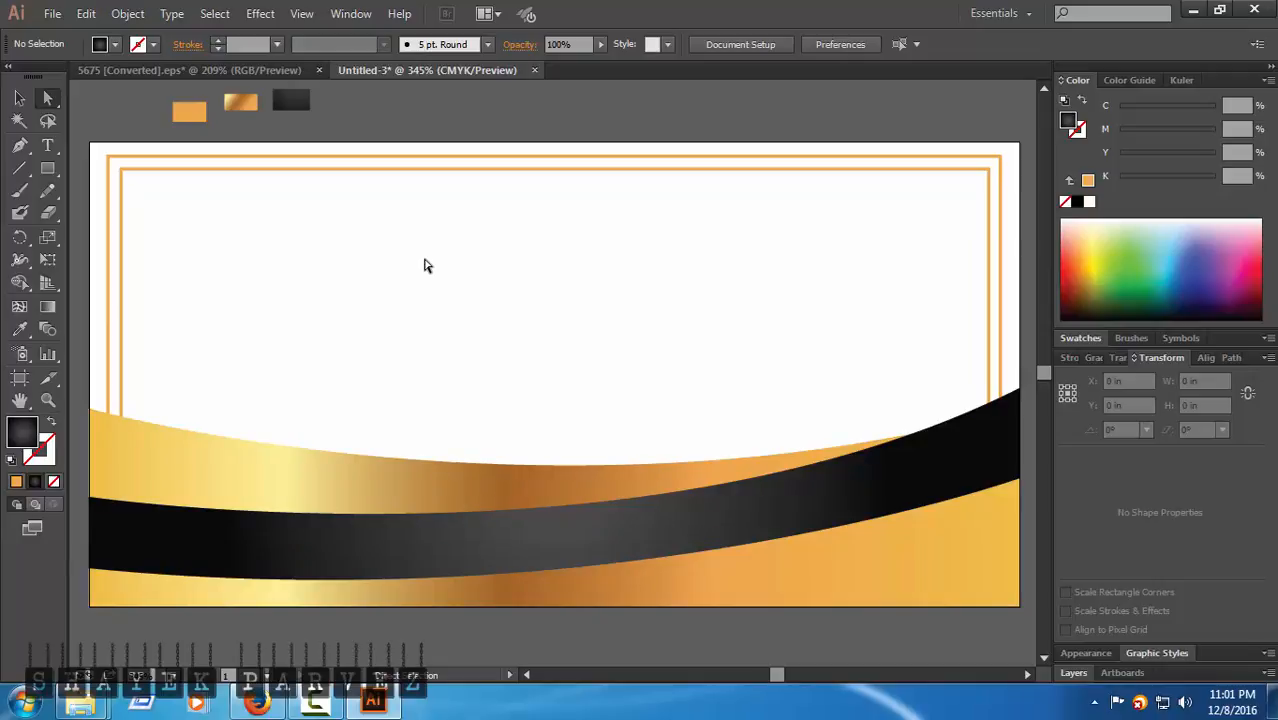
left_click(314, 700)
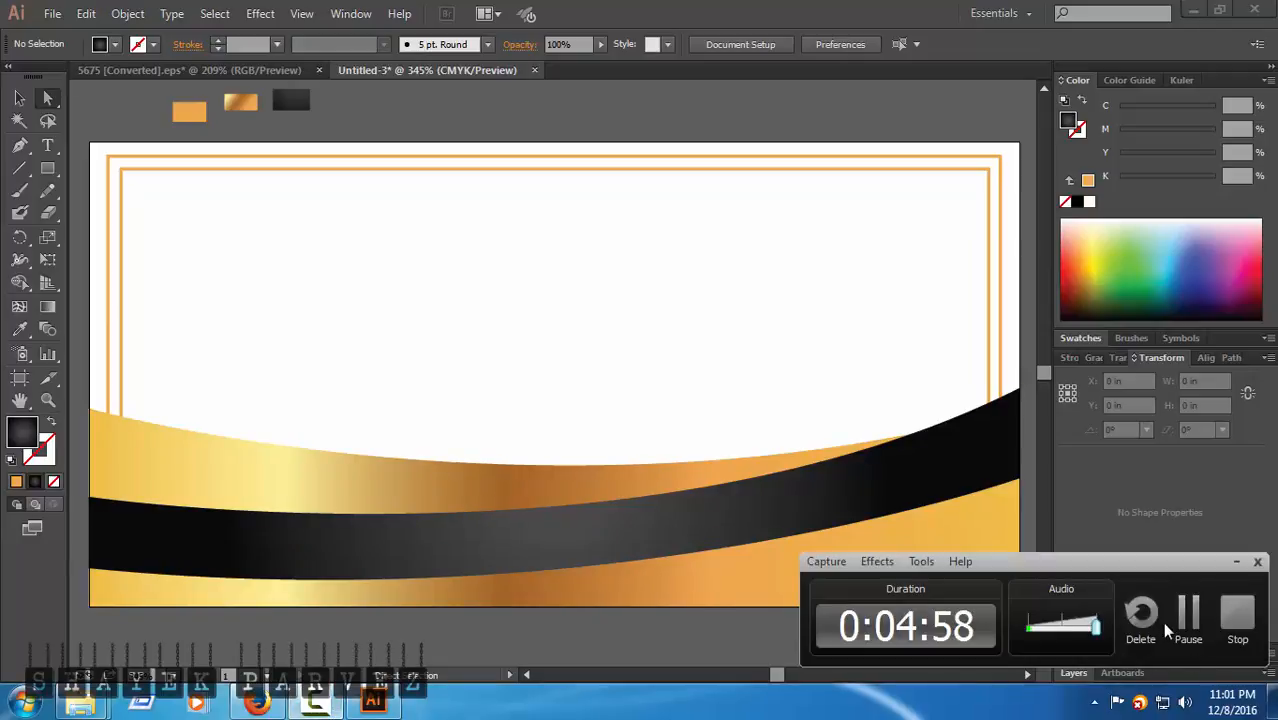
left_click(1188, 614)
left_click(1188, 614)
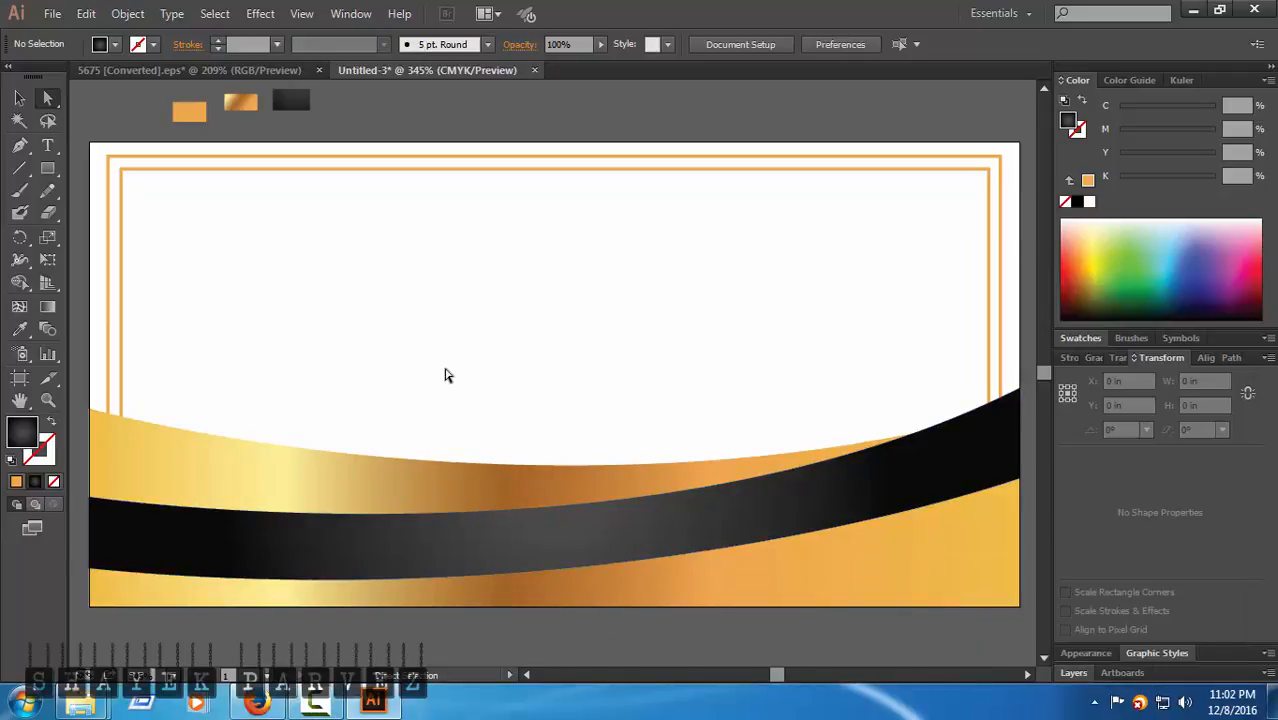
- Add a text frame about 2.13 × 0.29 in near the card's upper middle reading "Certificate" in Calibri Bold
left_click(47, 145)
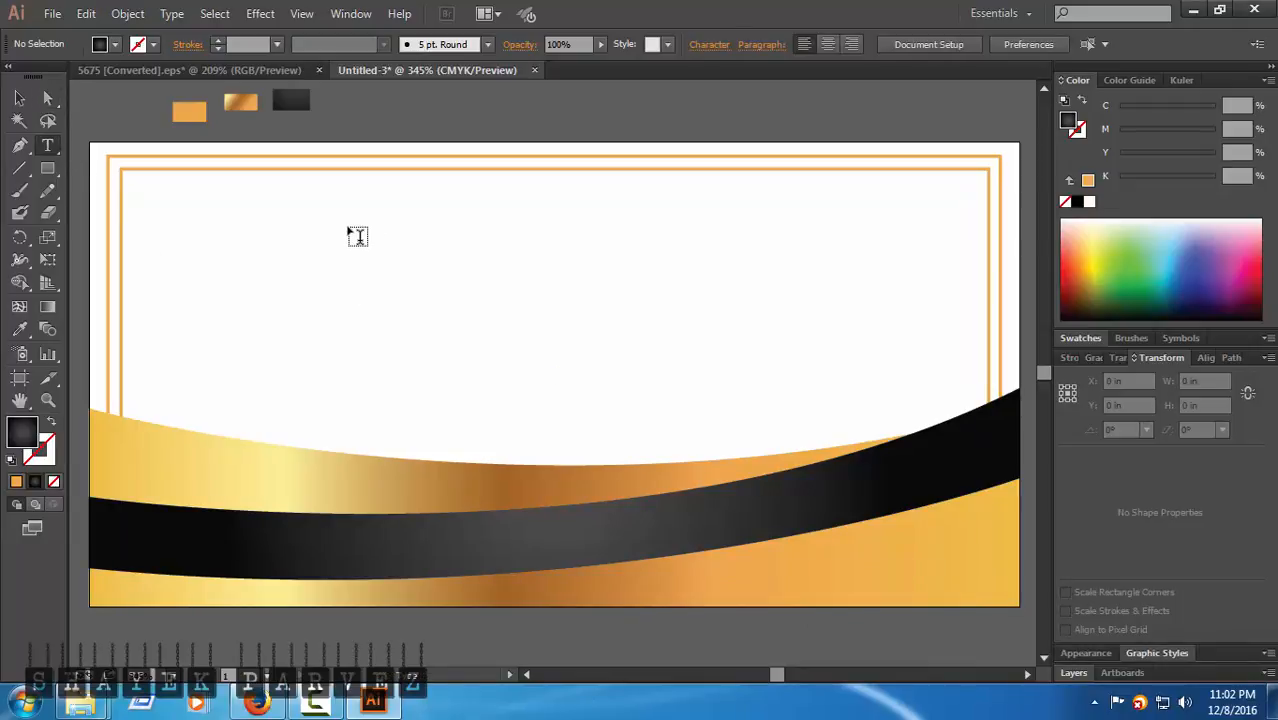
left_click_drag(348, 228, 843, 295)
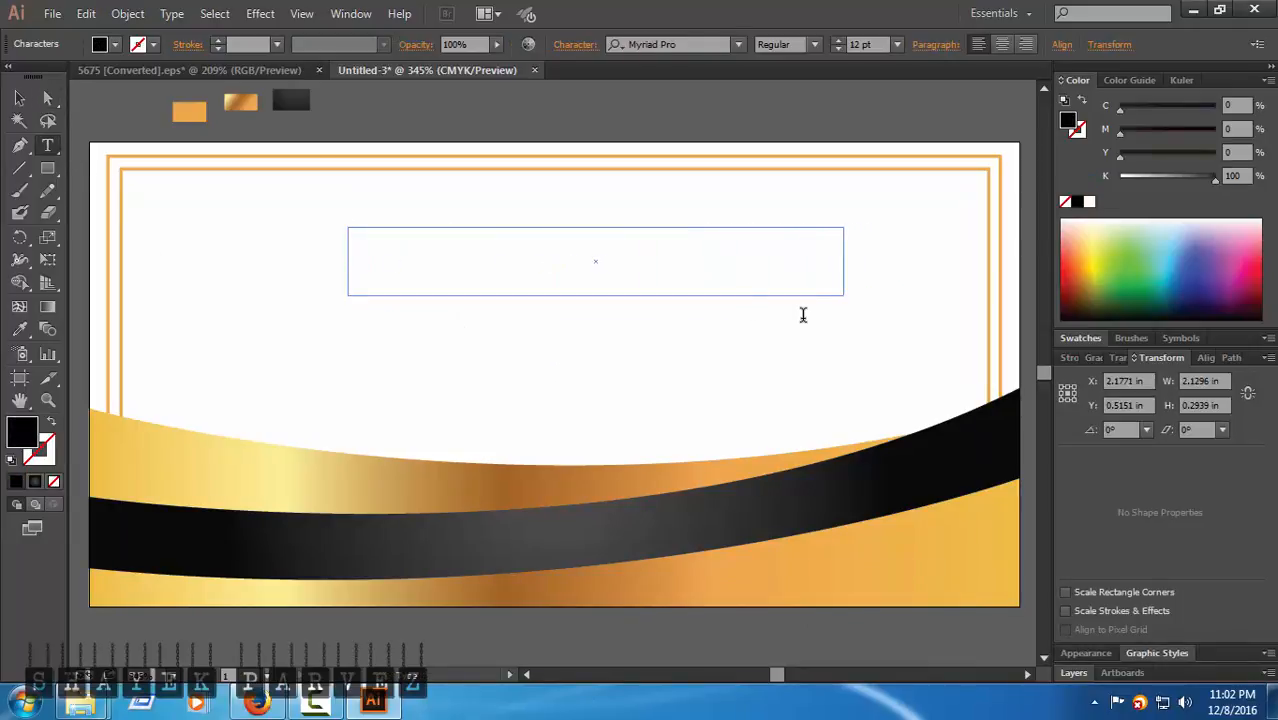
left_click(739, 45)
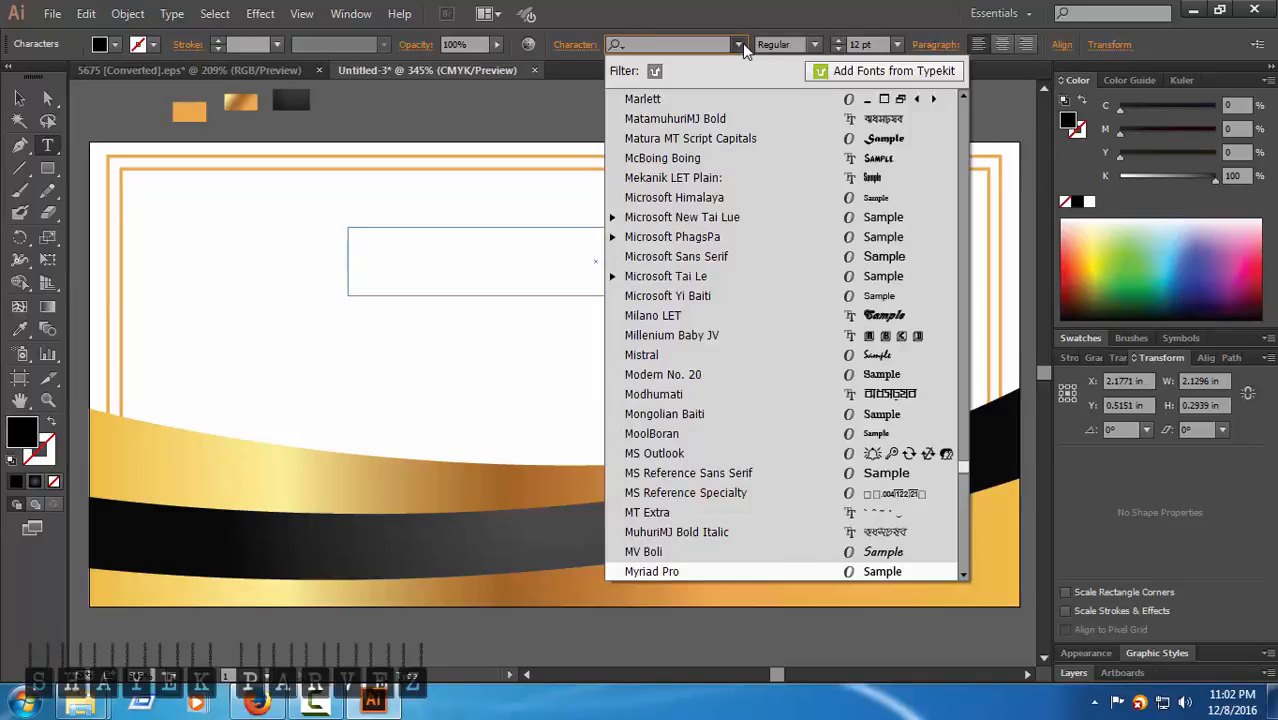
type("Calibri")
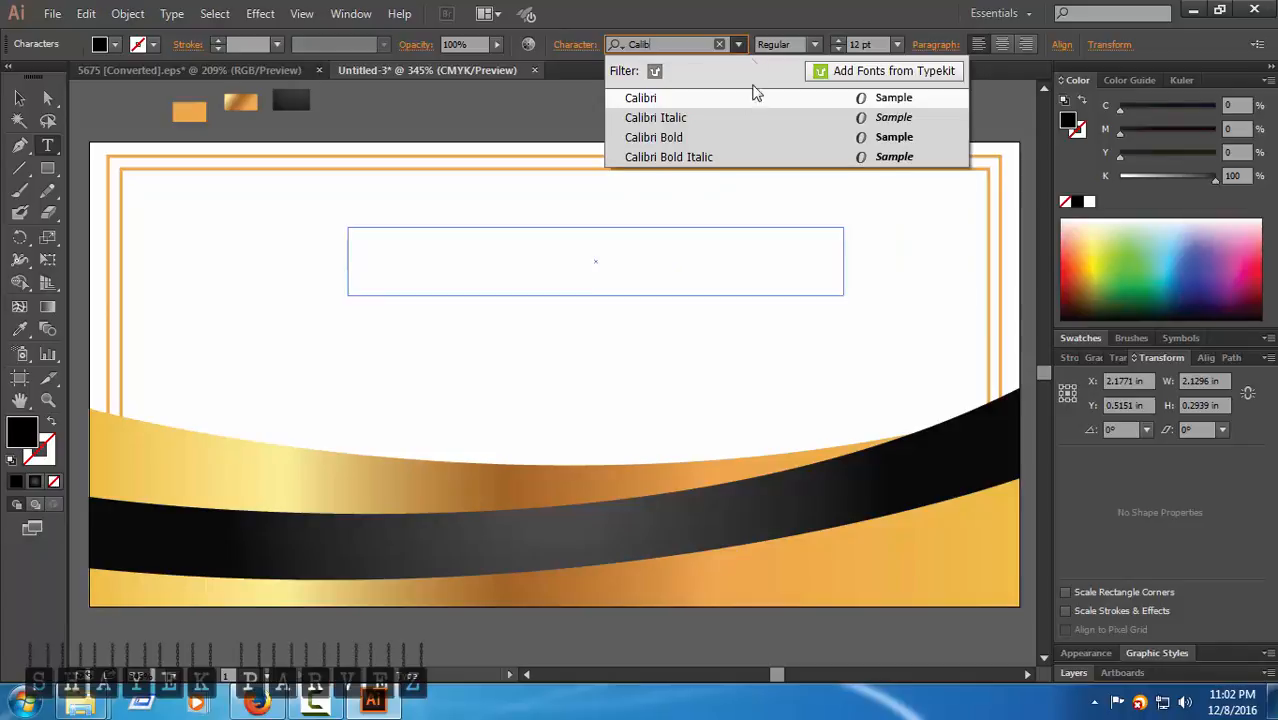
left_click(732, 137)
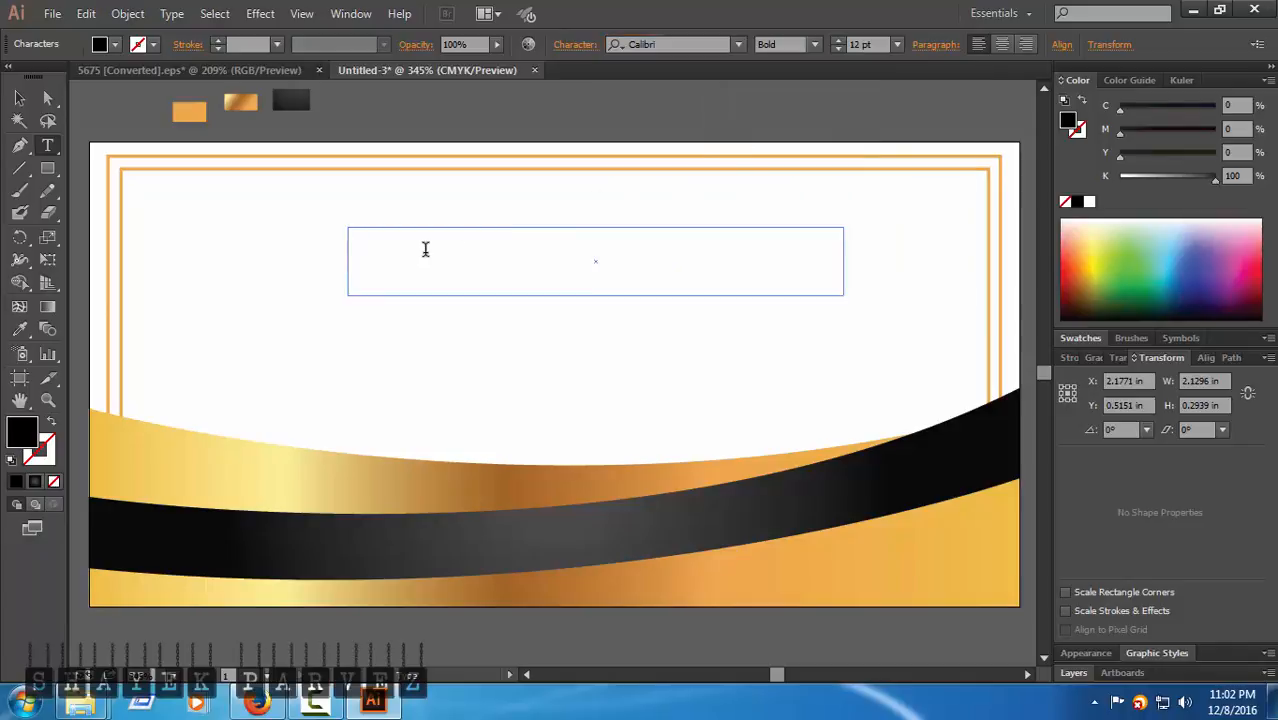
type("Certificate")
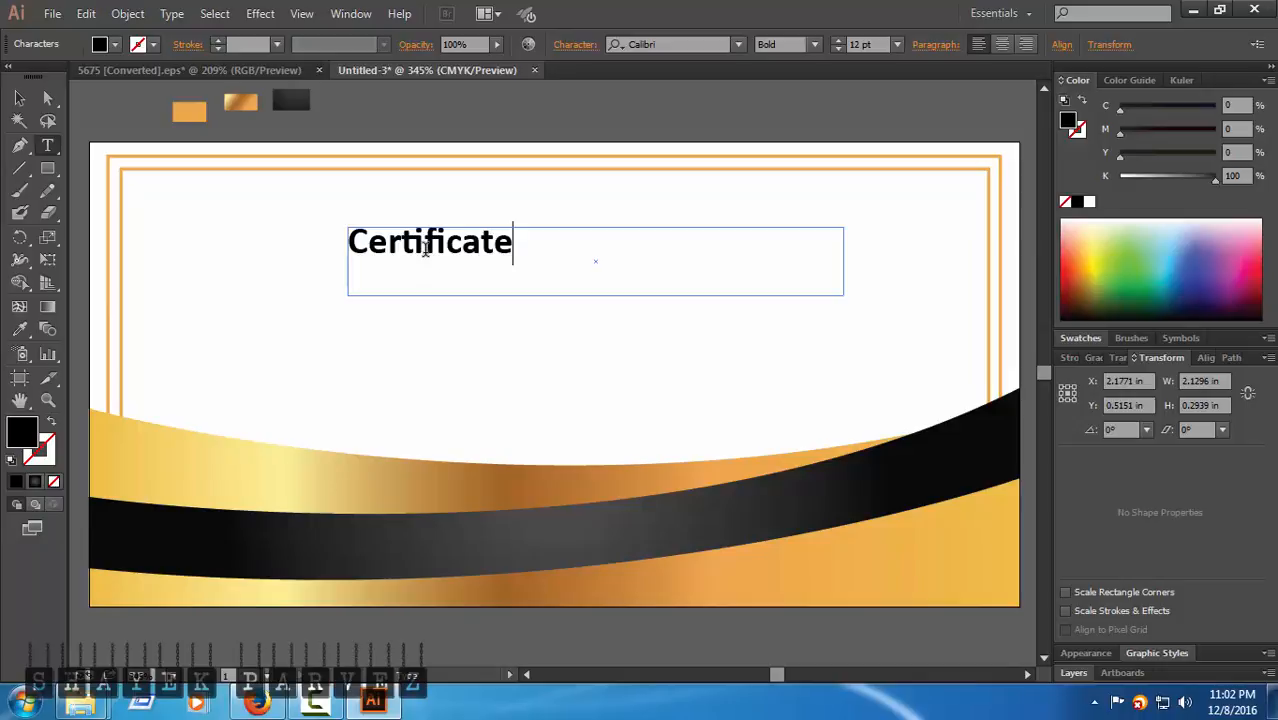
- Set the whole "Certificate" heading's font size to 22 pt
key("ctrl+a")
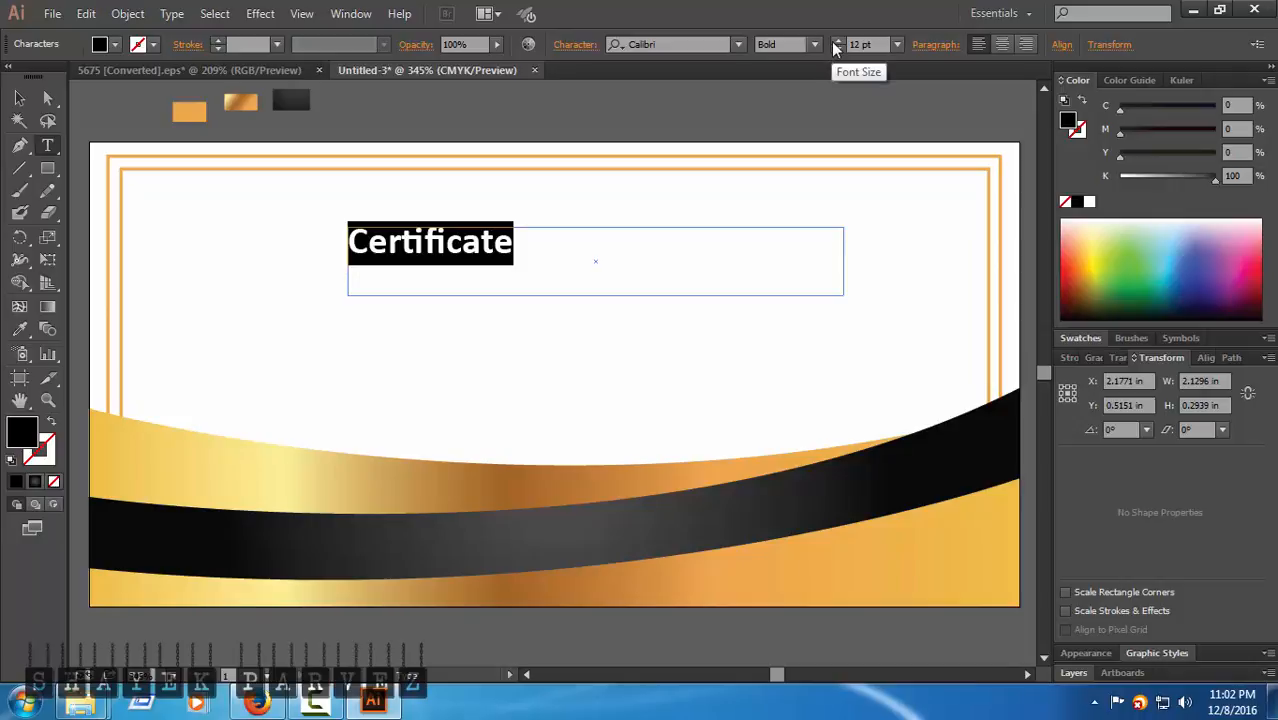
left_click(837, 41)
left_click(837, 41)
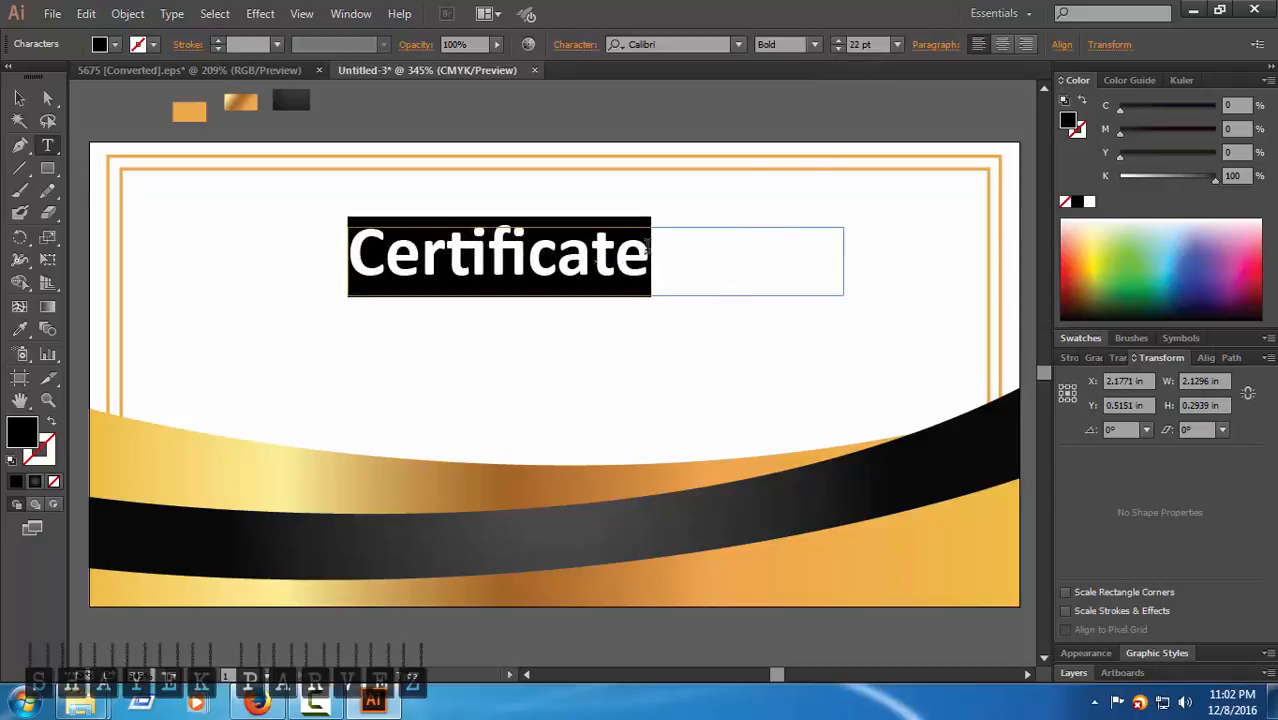
key("Escape")
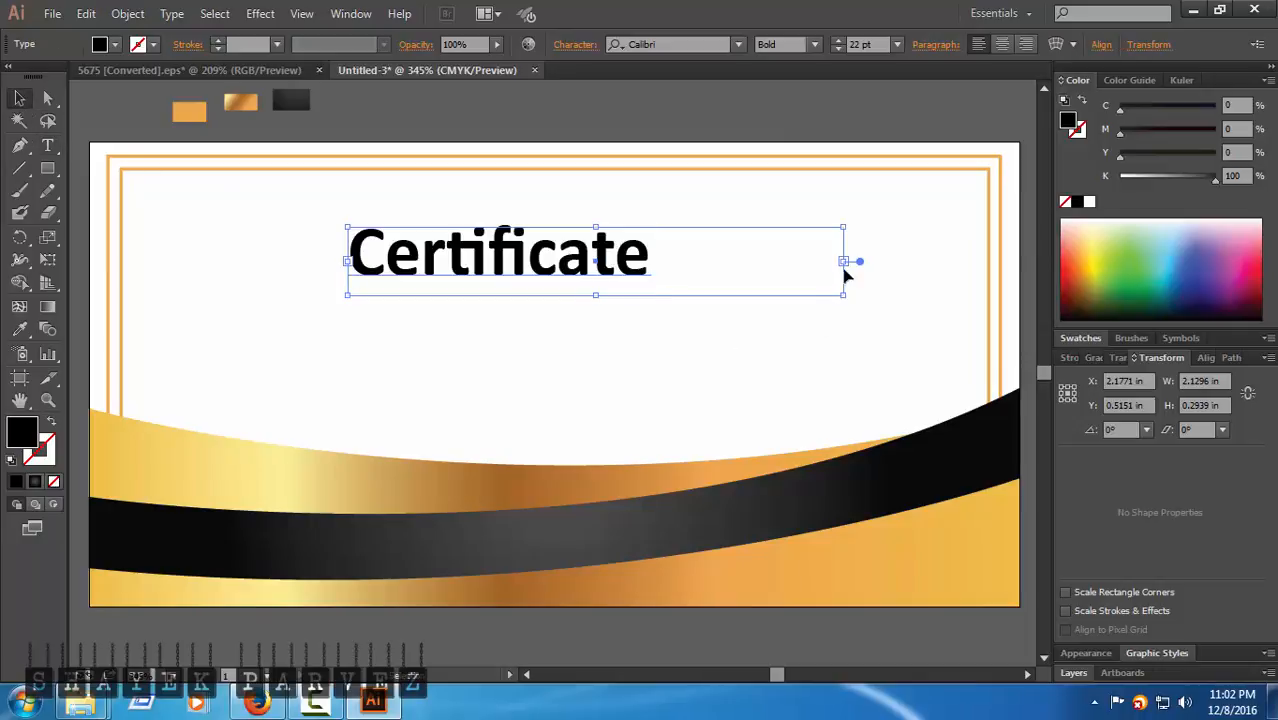
- Shrink the heading's text frame to about 1.4 × 0.26 in, move it to about X 2.10, Y 0.39 in, and deselect it
left_click_drag(845, 261, 676, 264)
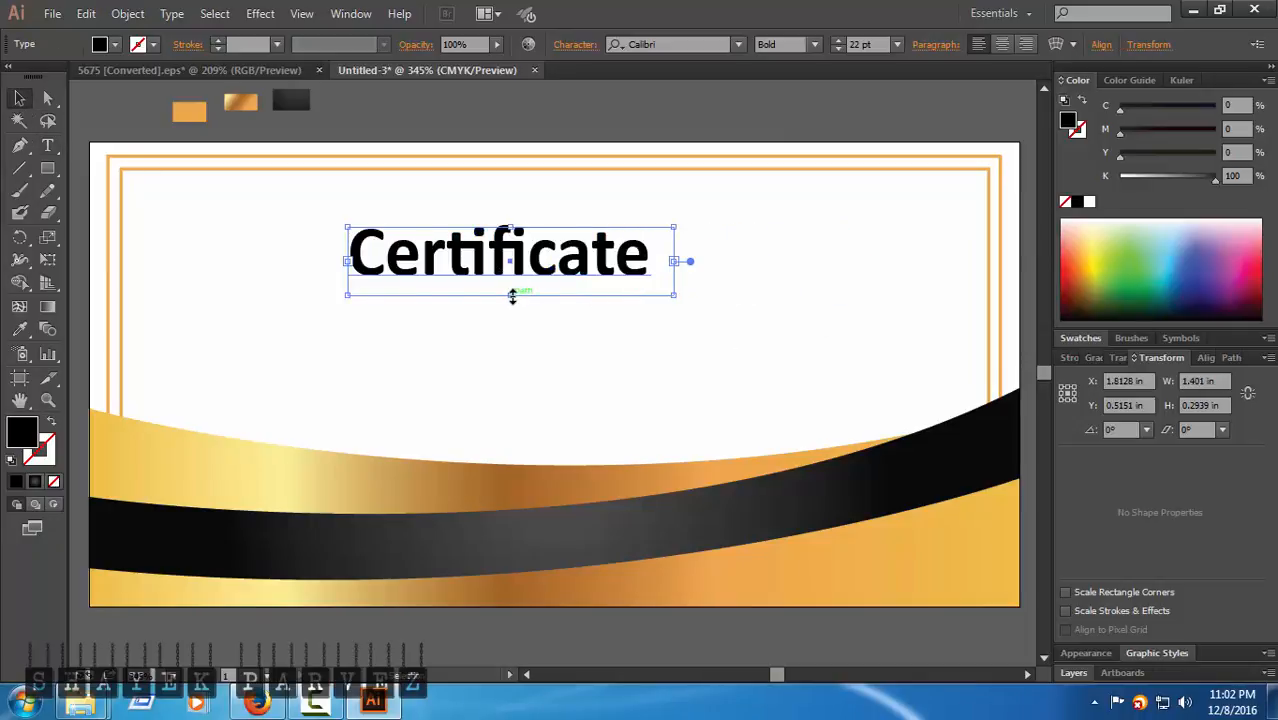
left_click_drag(512, 296, 518, 234)
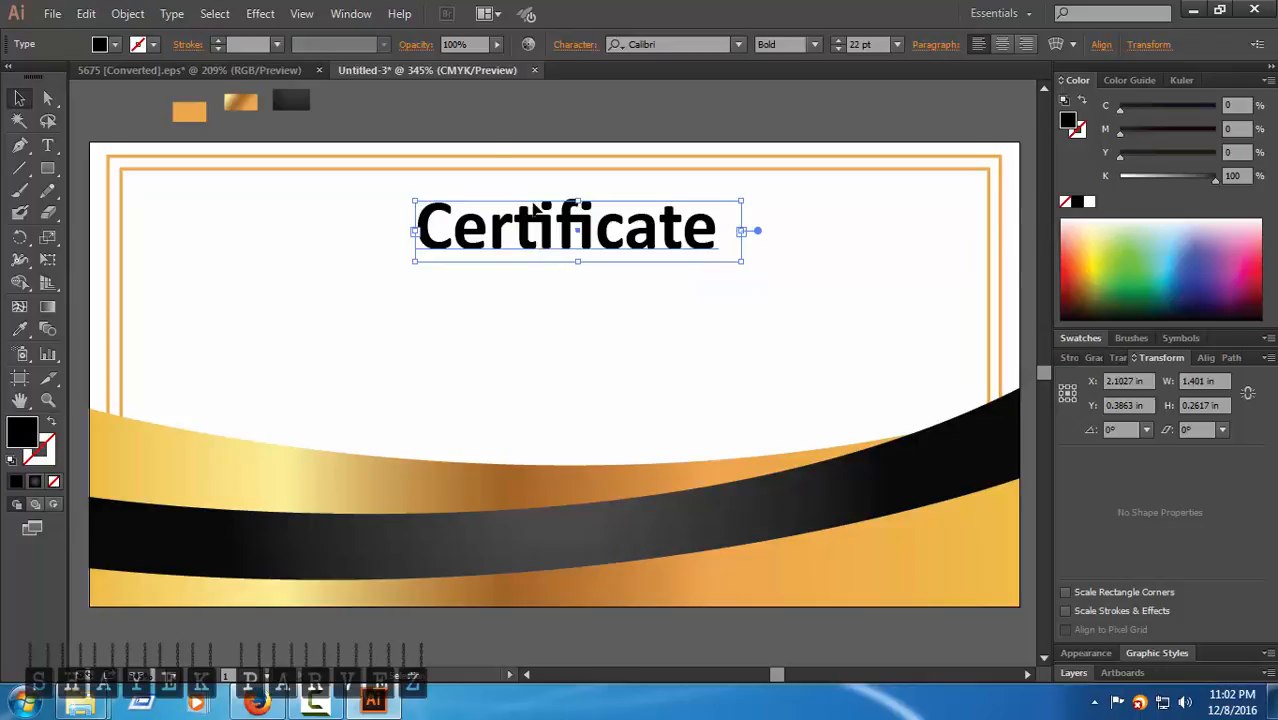
left_click(457, 113)
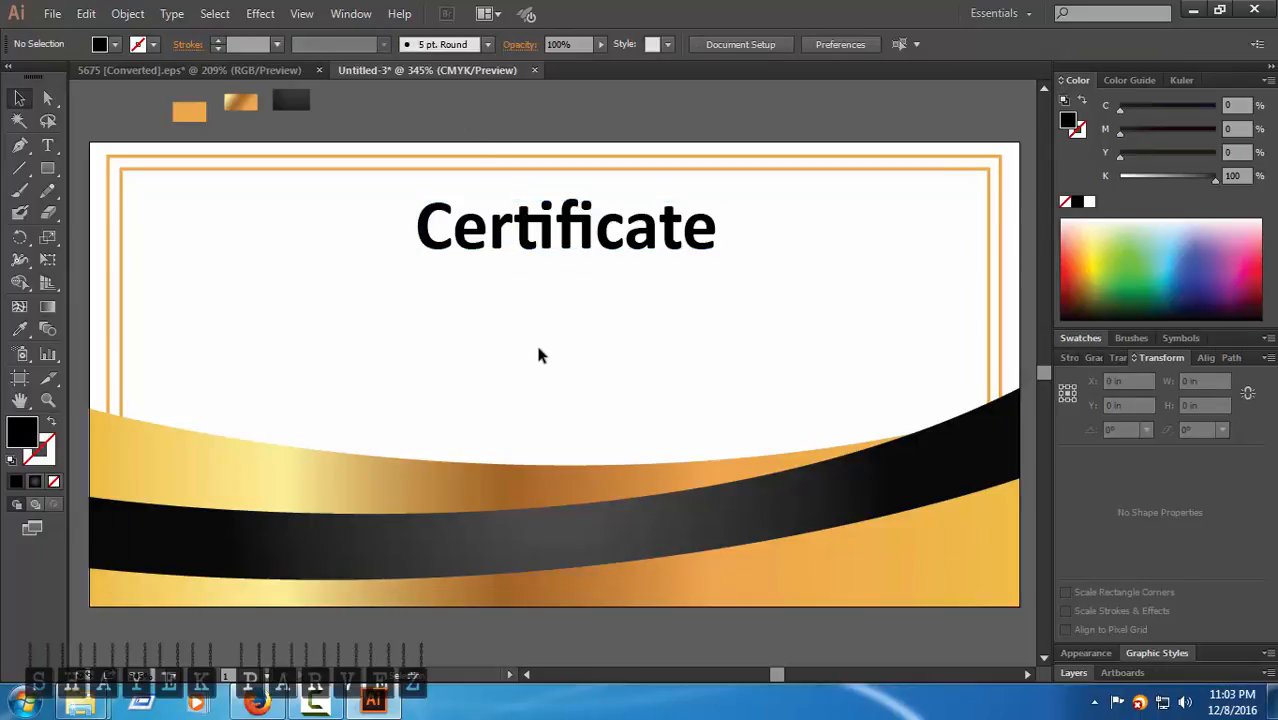
- Draw an empty text frame about 1.1 in wide below the heading and extend its height to about 0.12 in
left_click(47, 145)
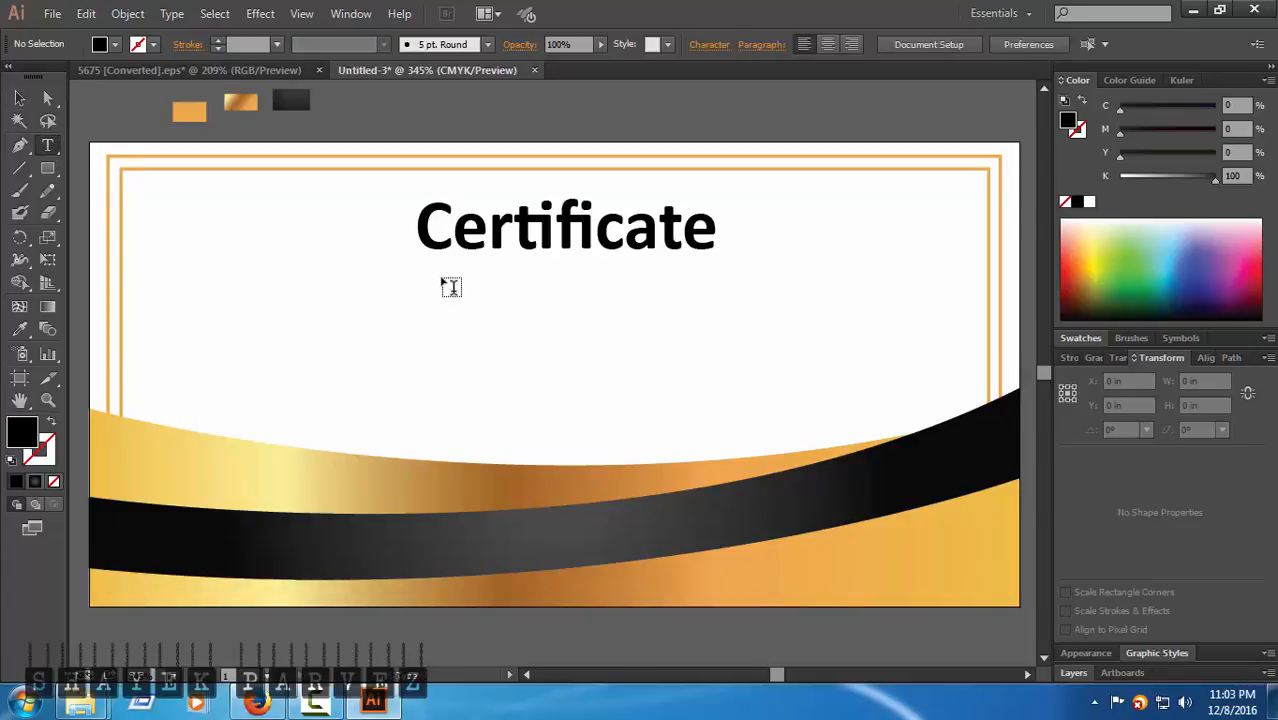
left_click_drag(447, 279, 703, 290)
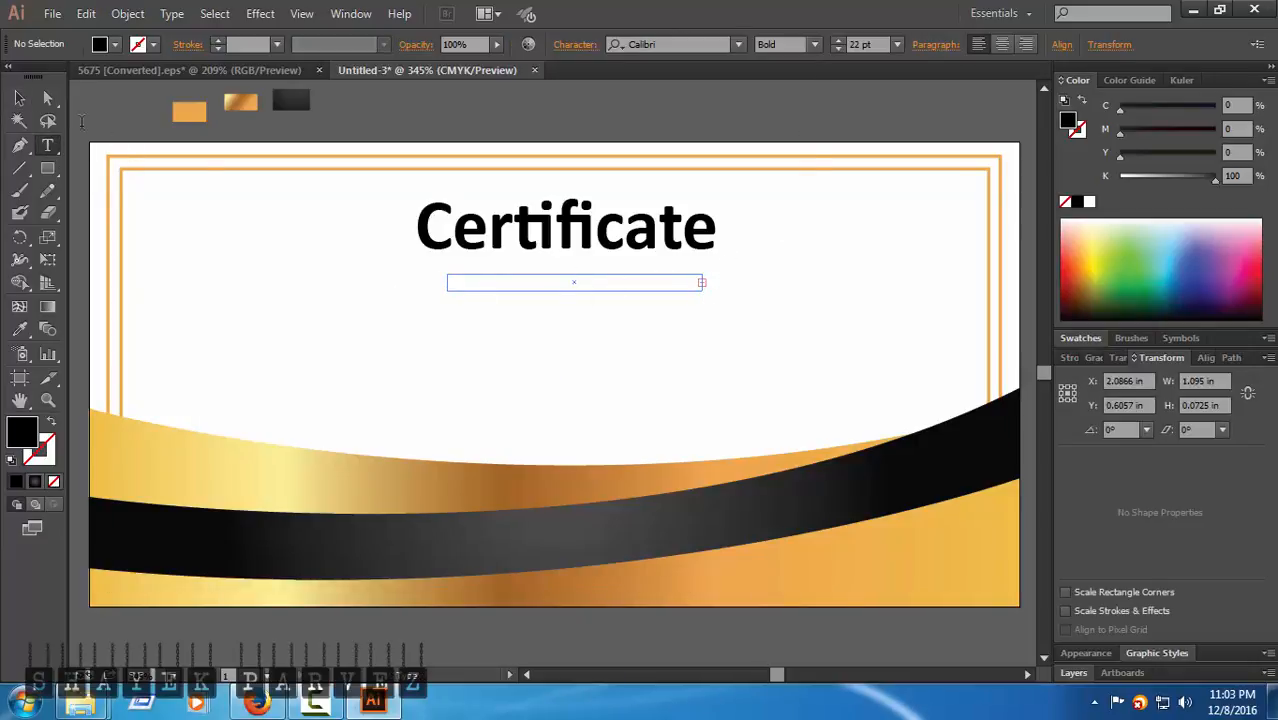
left_click(19, 97)
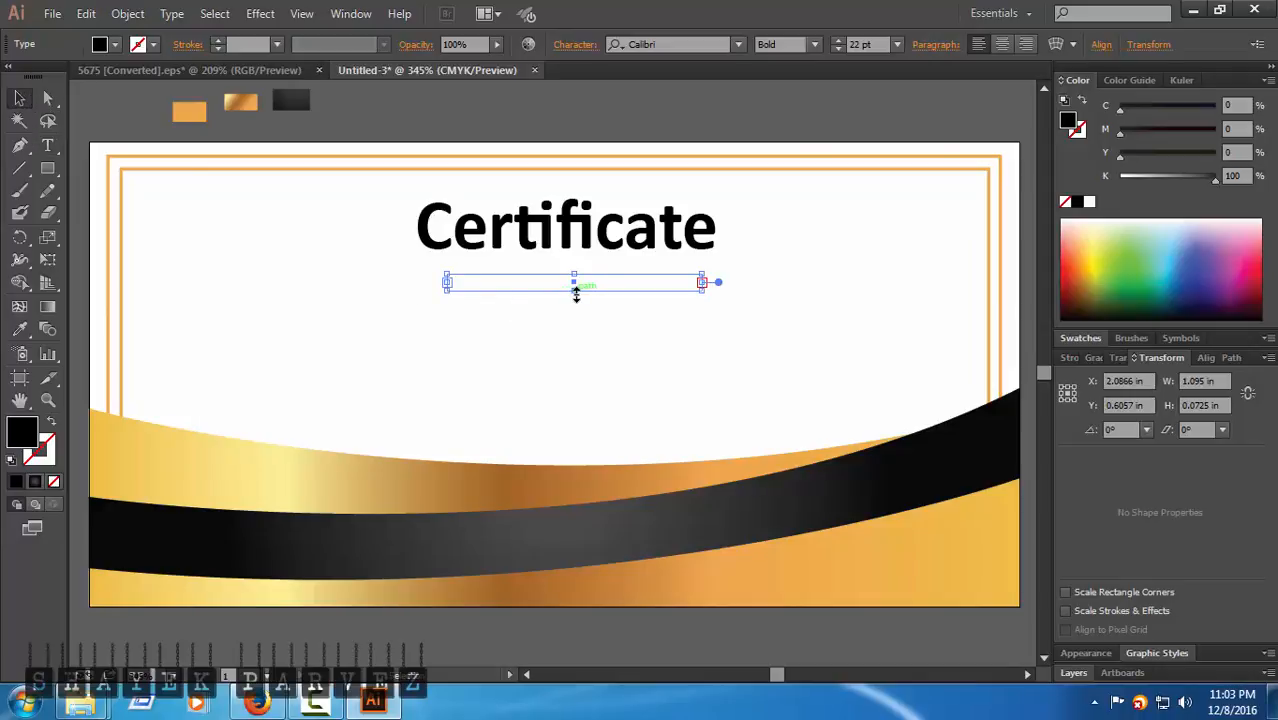
left_click_drag(576, 294, 576, 301)
- Set the font size of the empty text frame below the heading to 14 pt and deselect it
left_click(837, 49)
left_click(837, 49)
left_click(837, 49)
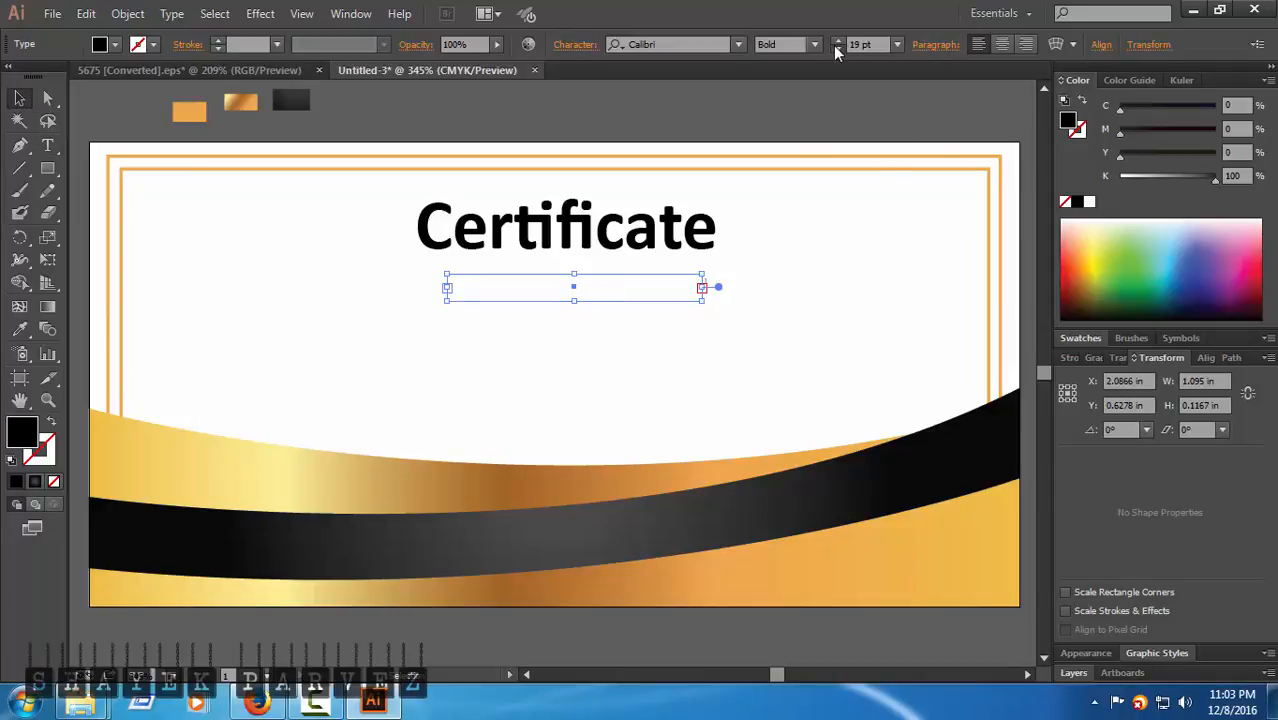
left_click(837, 49)
left_click(837, 49)
left_click(837, 49)
left_click(837, 49)
left_click(837, 49)
left_click(478, 288)
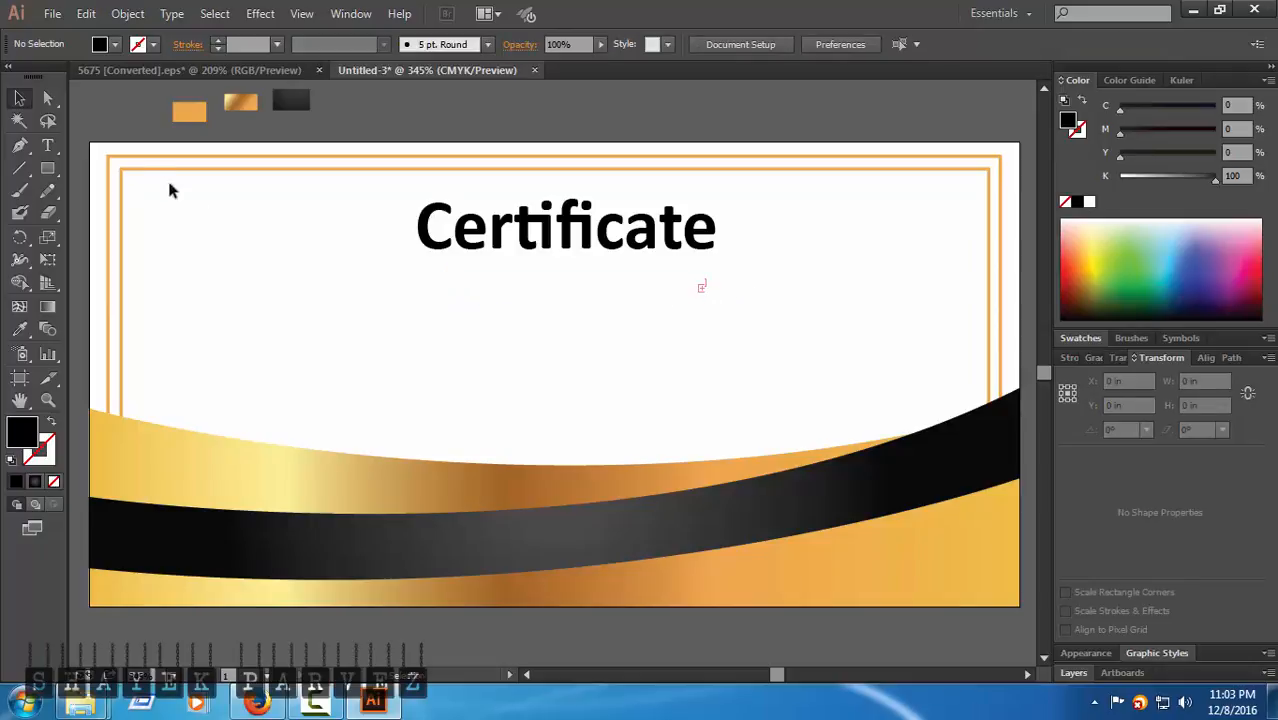
left_click(650, 293)
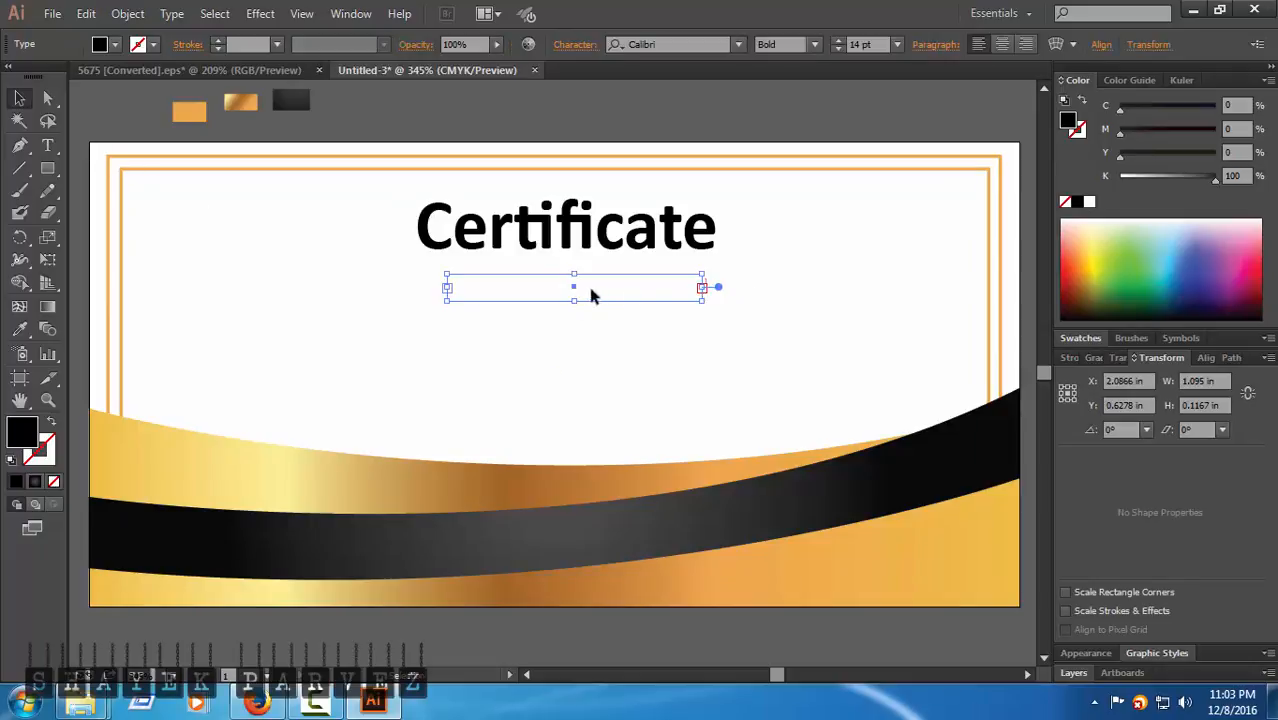
left_click(568, 292)
left_click(705, 289)
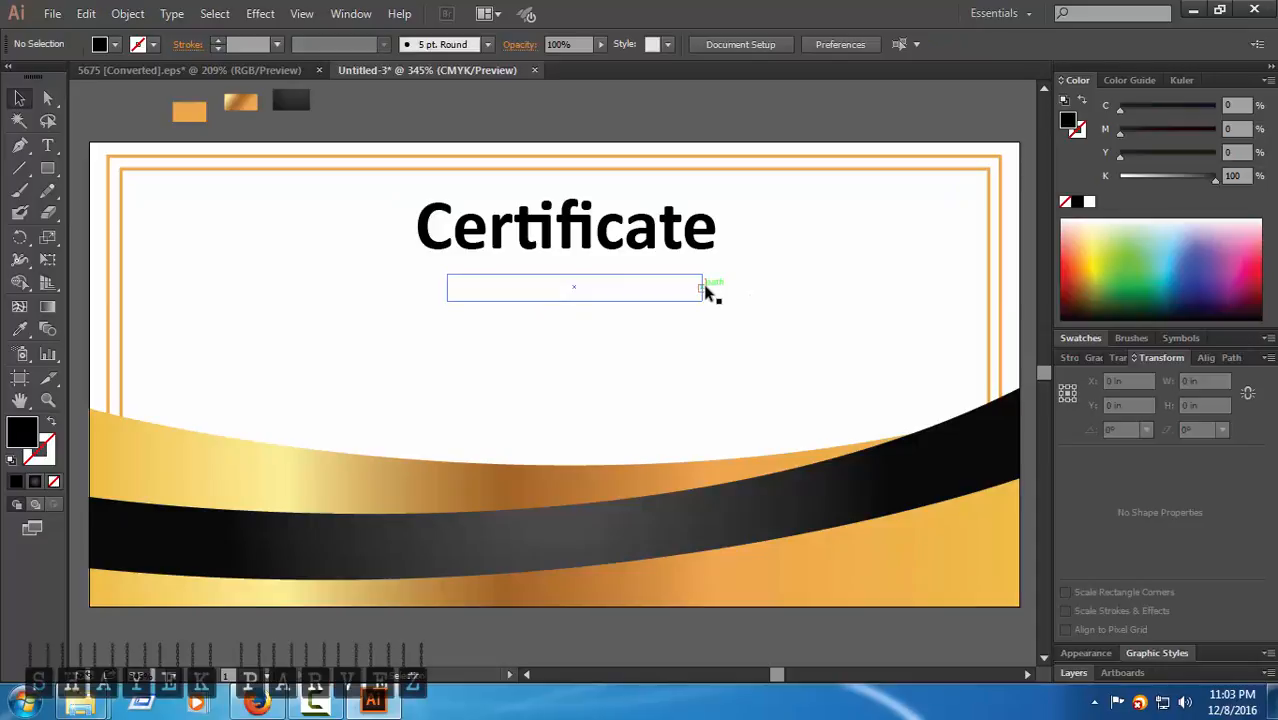
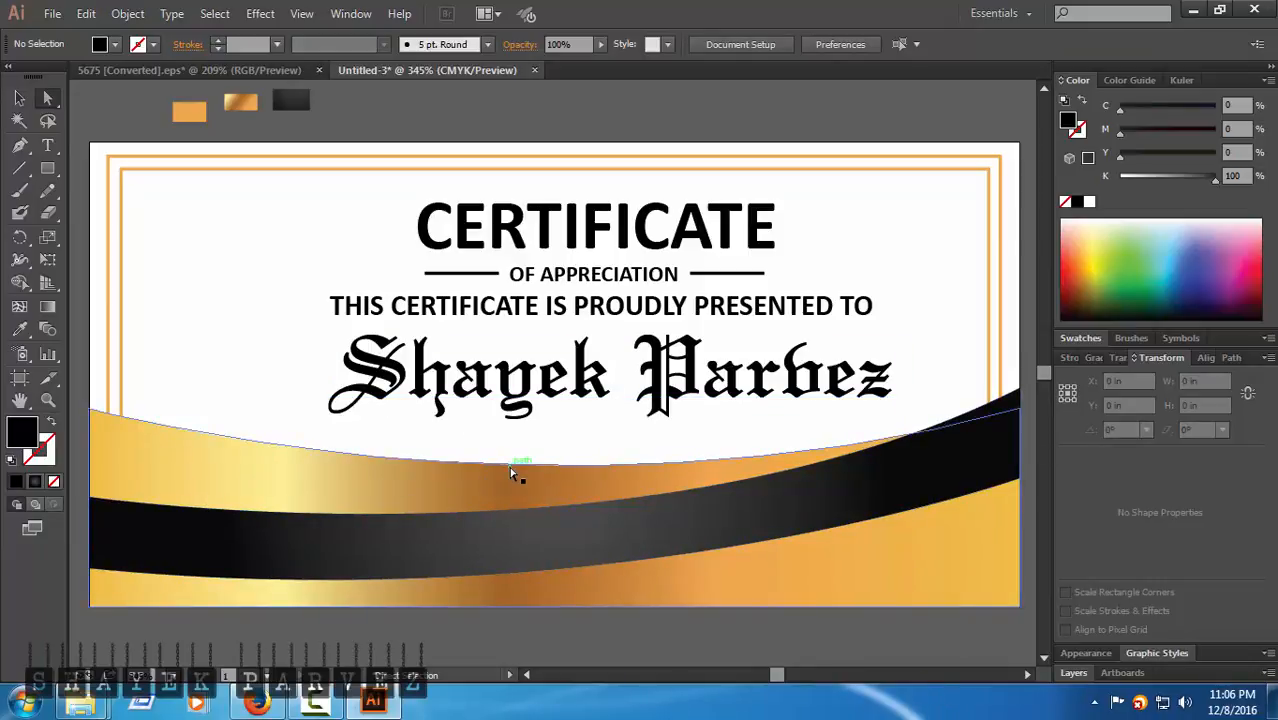
- Move the "CERTIFICATE" heading up to about X 2.20, Y 0.33 in
left_click(548, 228)
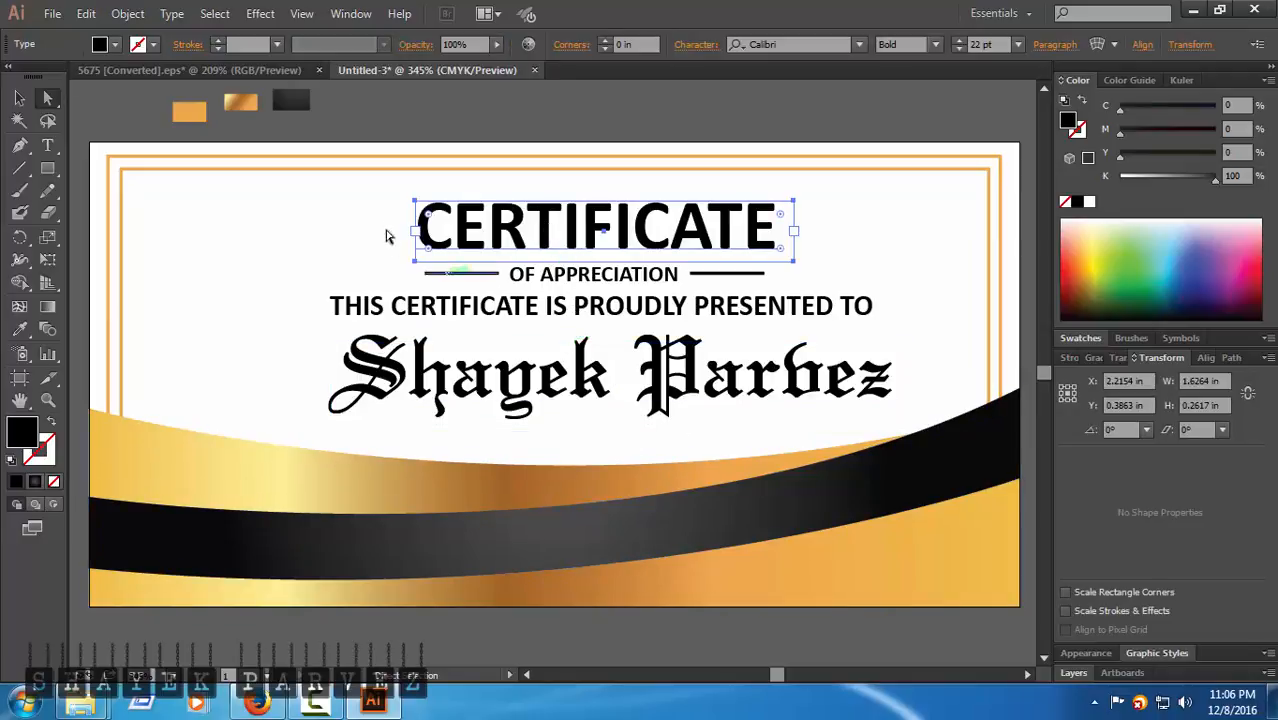
left_click(19, 97)
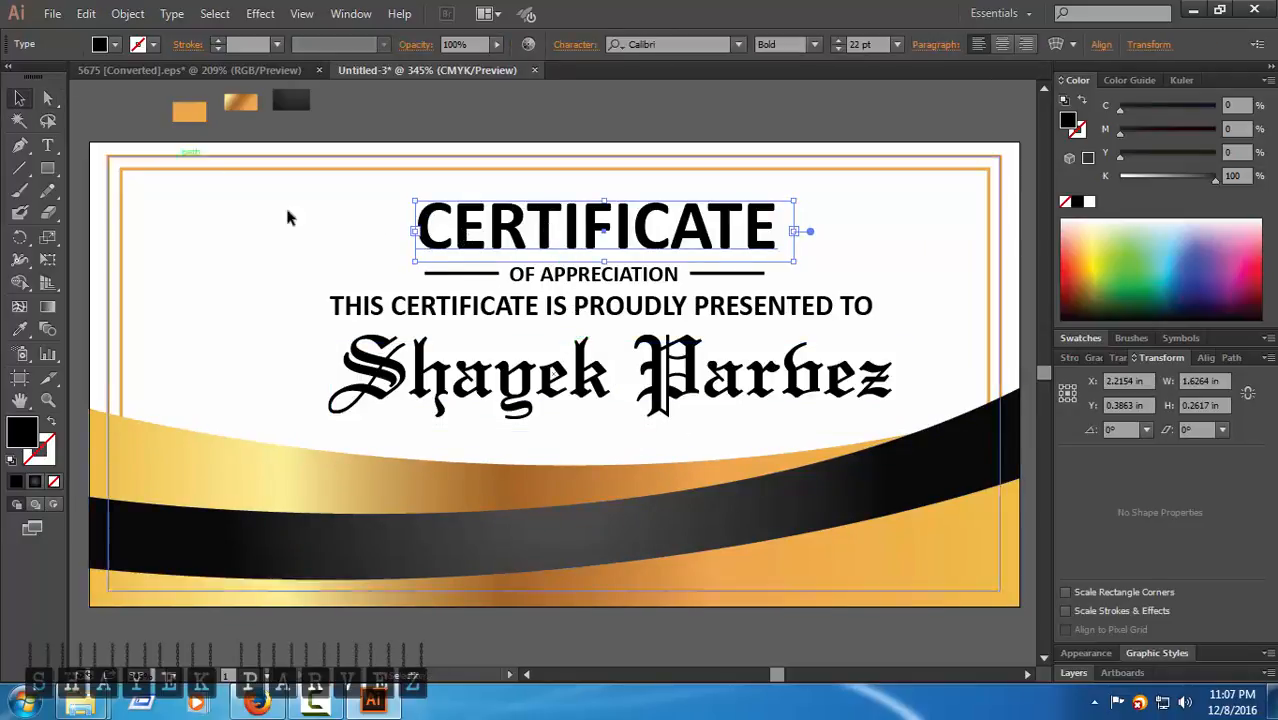
left_click_drag(468, 230, 463, 216)
- Move "OF APPRECIATION" and its two flanking lines up and slightly left beneath the heading, level with each other
left_click(445, 272)
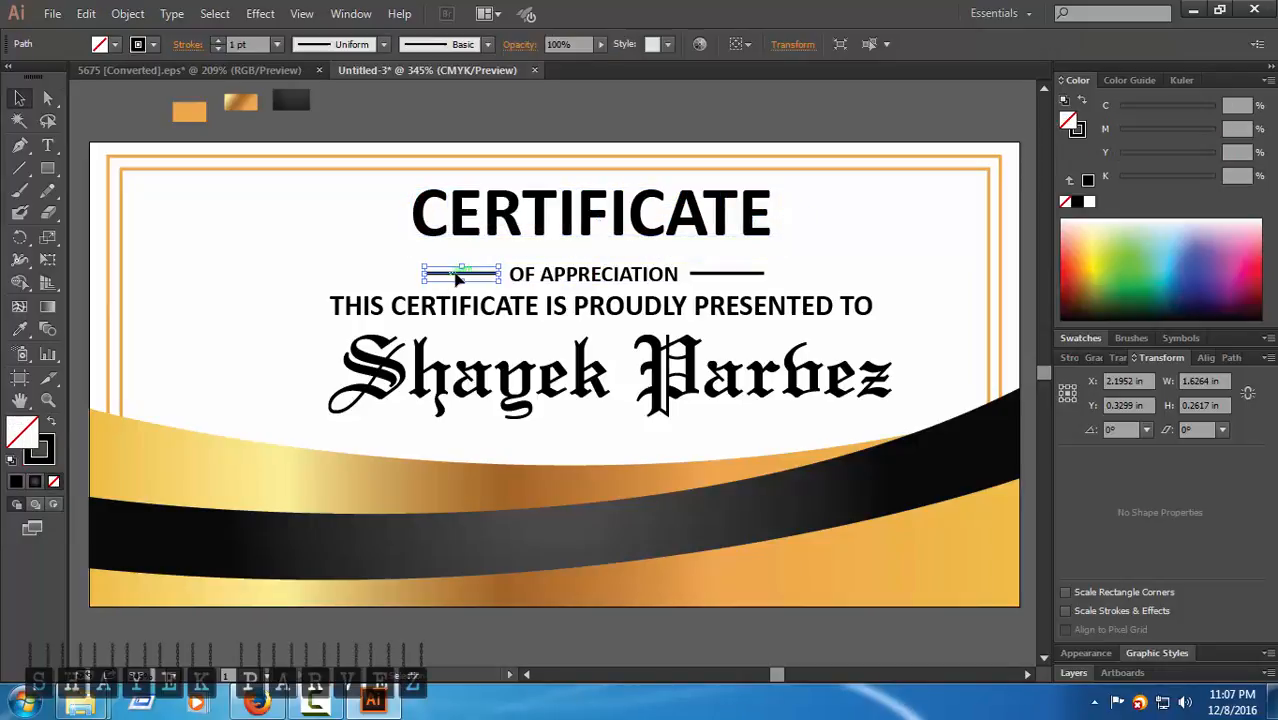
left_click_drag(466, 280, 458, 279)
left_click_drag(571, 274, 562, 265)
left_click_drag(455, 277, 456, 269)
left_click_drag(724, 277, 707, 263)
left_click(730, 175)
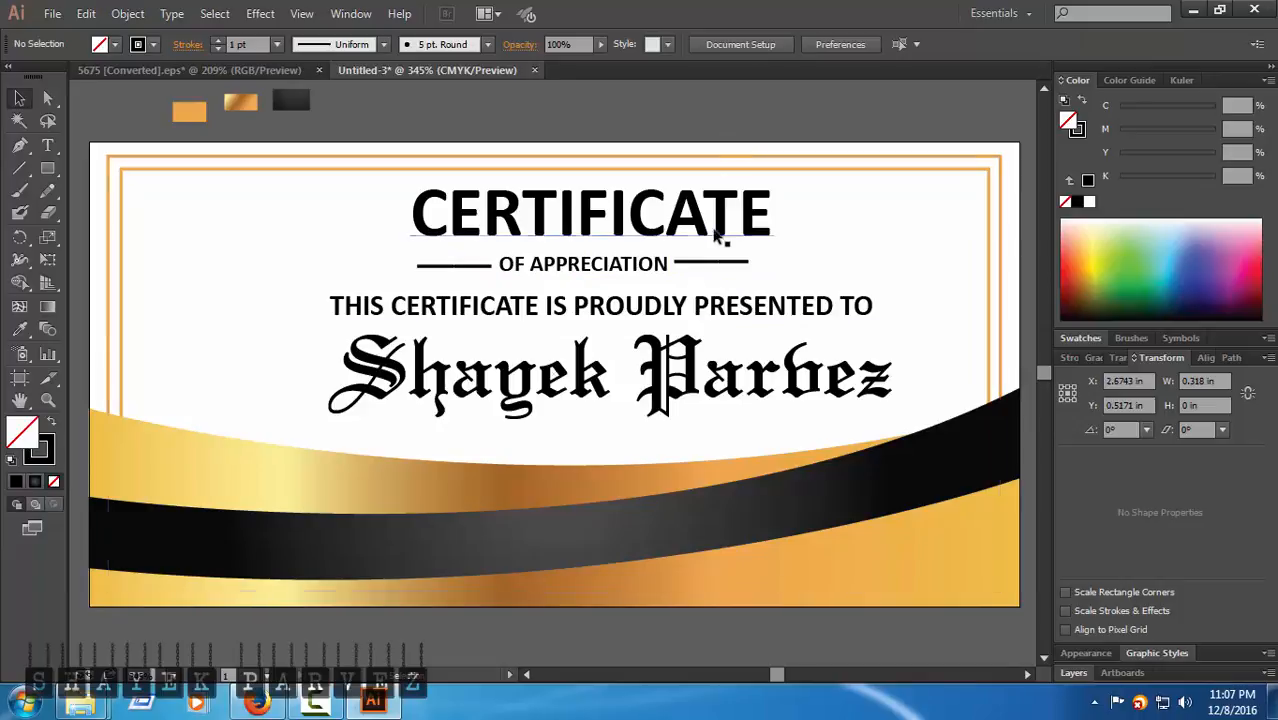
left_click(706, 264)
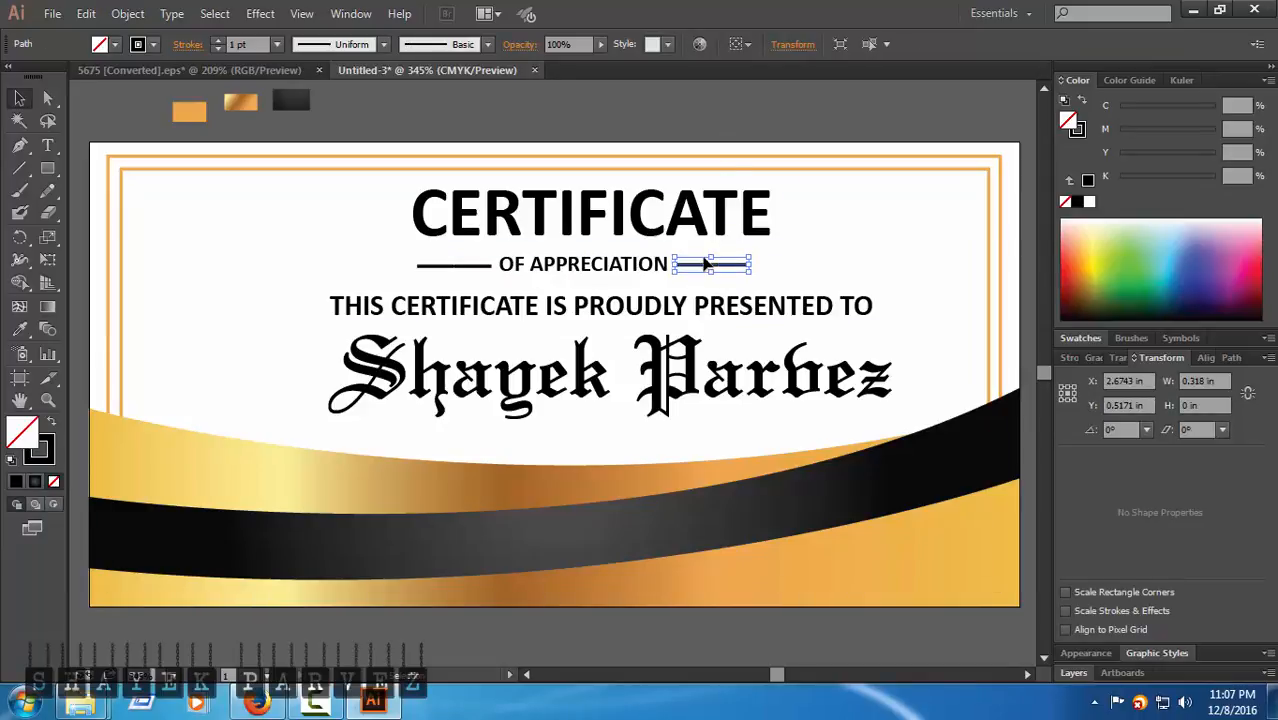
left_click(727, 113)
- Move the "THIS CERTIFICATE IS PROUDLY PRESENTED TO" line up to about X 2.24, Y 0.69 in and deselect it
left_click(493, 310)
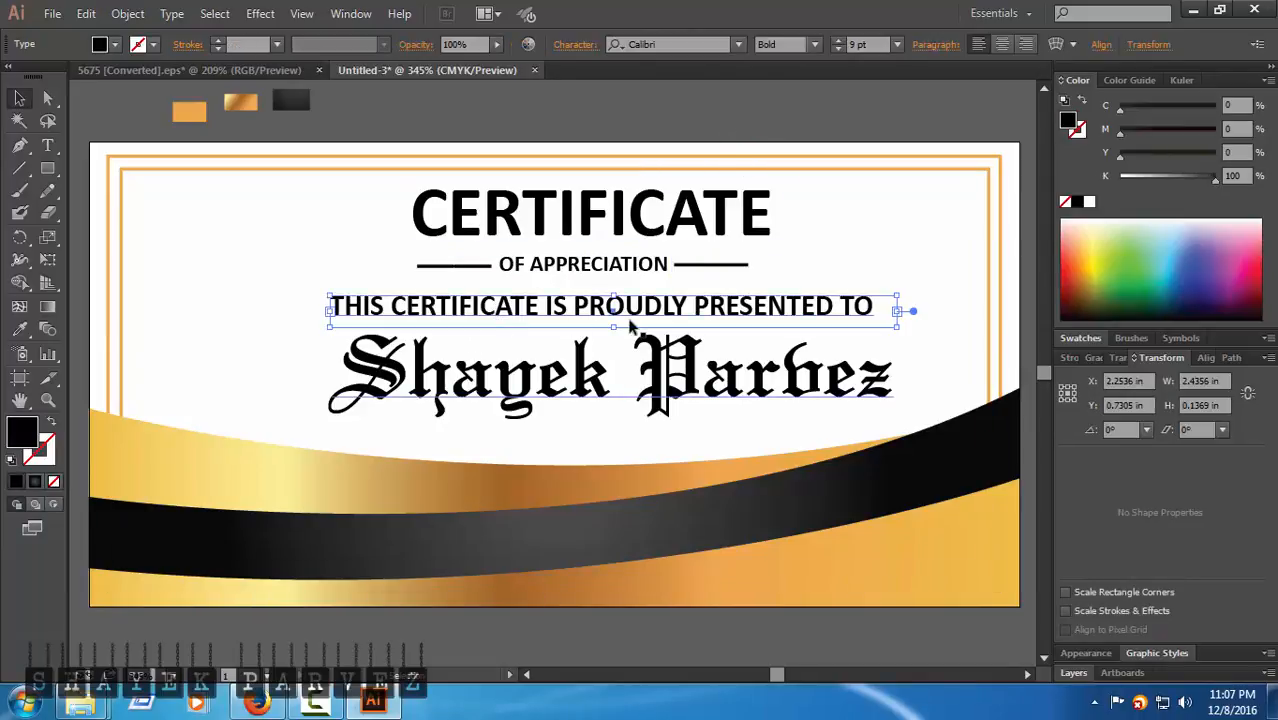
left_click_drag(622, 313, 614, 298)
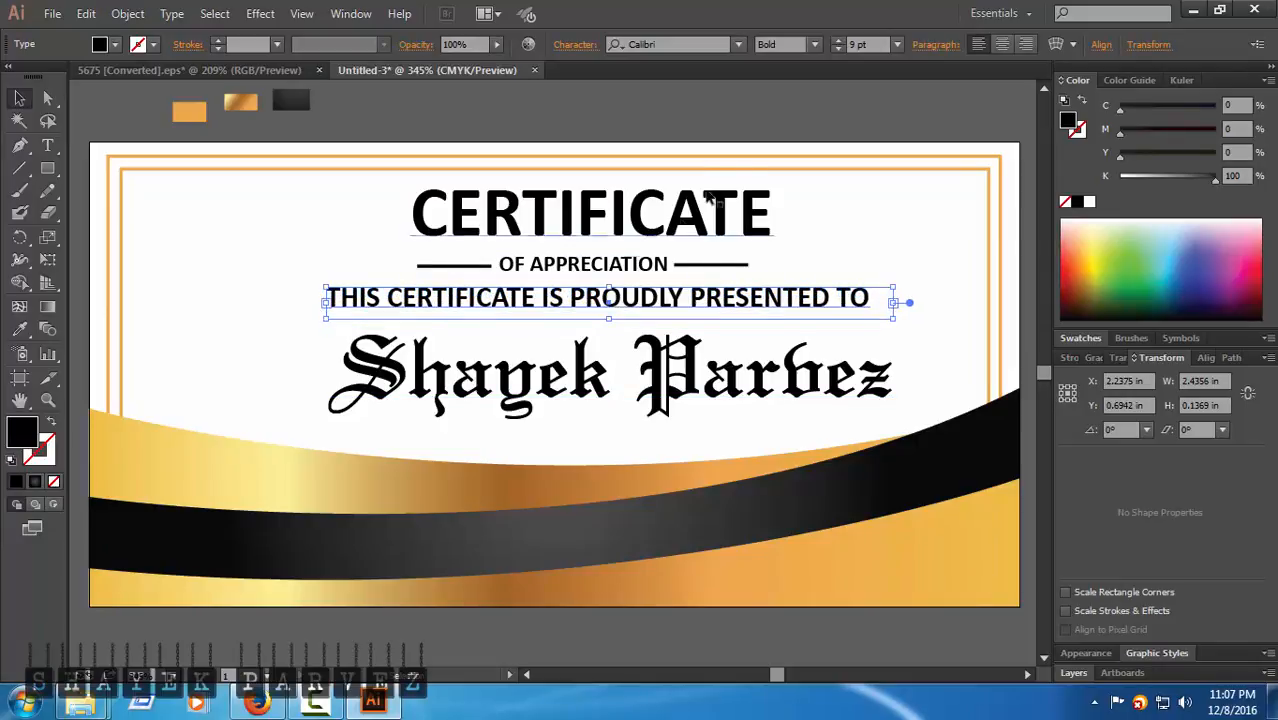
left_click(780, 128)
- Move the blackletter recipient name up to about Y 0.95 in, nudge it slightly left, and deselect it
left_click(577, 393)
left_click_drag(603, 381, 605, 355)
key("Left")
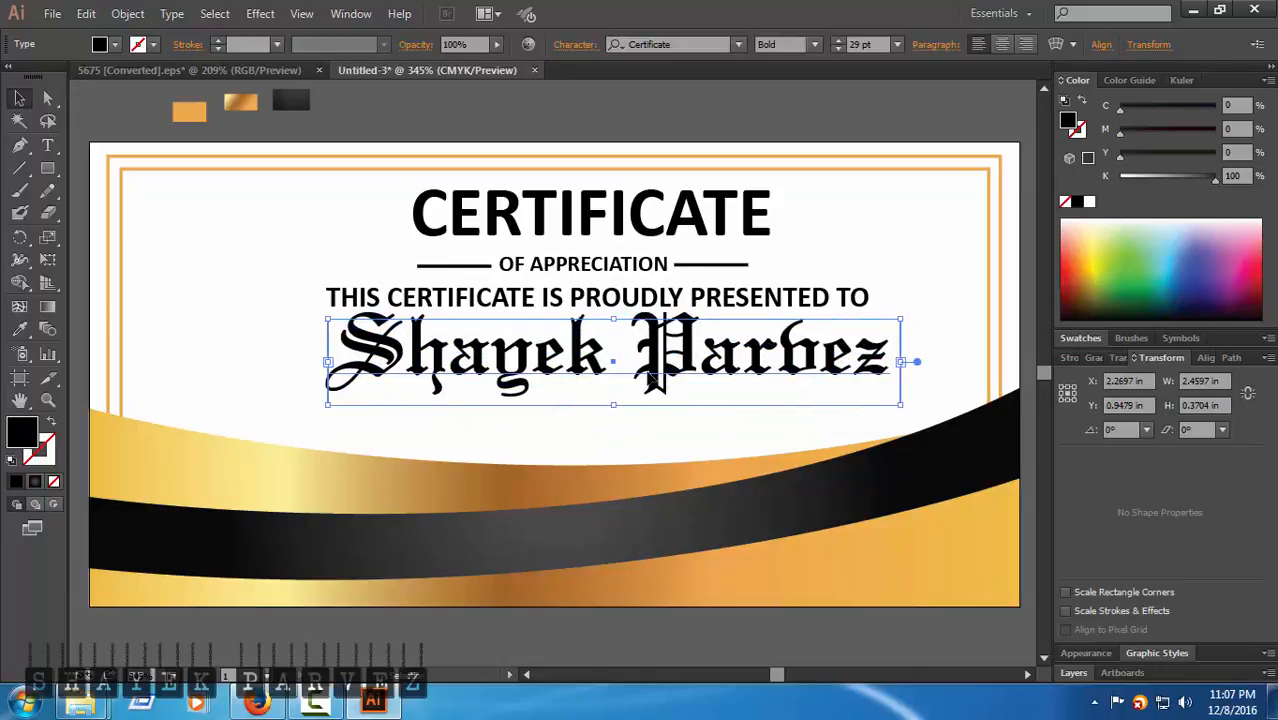
key("Left")
left_click(754, 239)
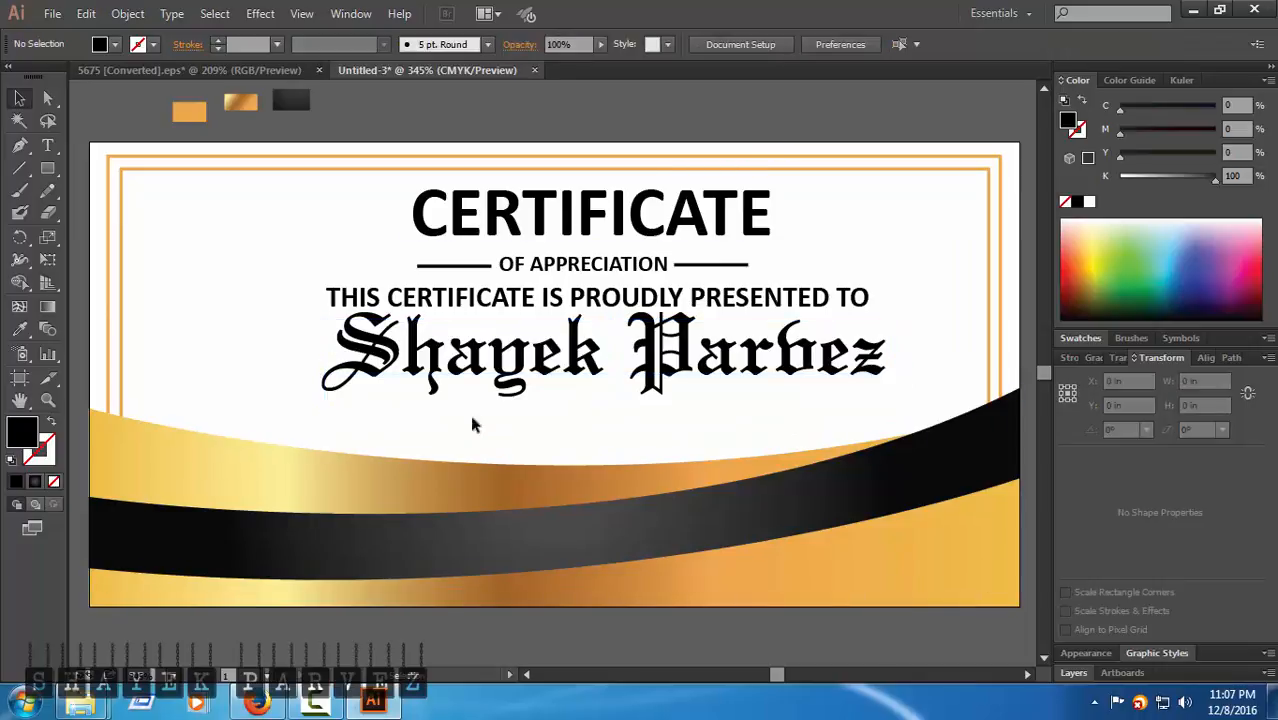
left_click(47, 145)
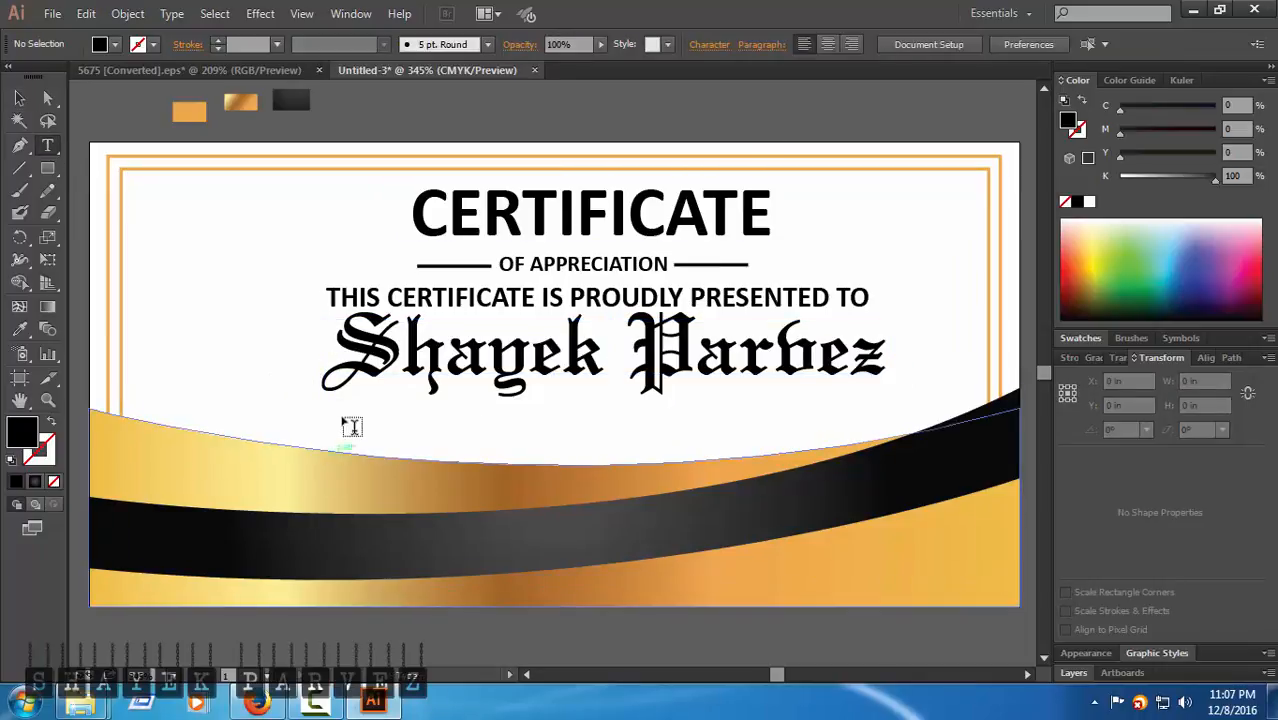
left_click_drag(318, 419, 901, 457)
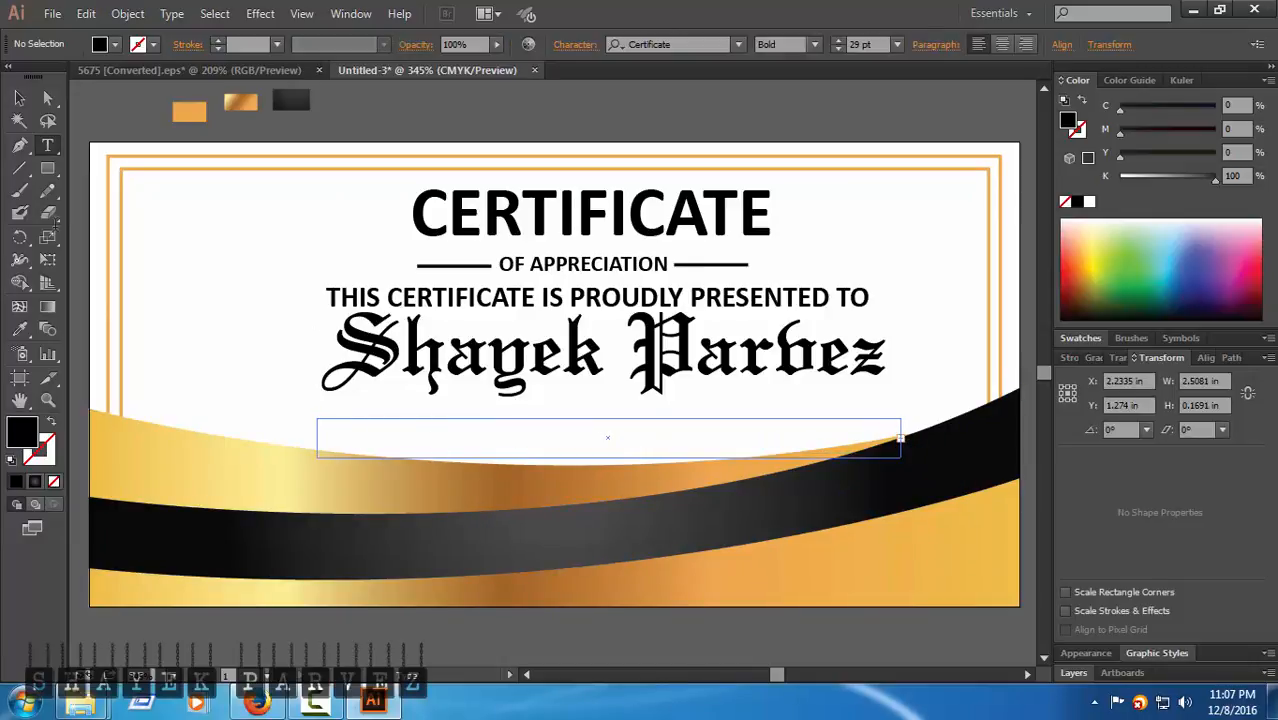
left_click(19, 97)
left_click_drag(903, 463, 922, 483)
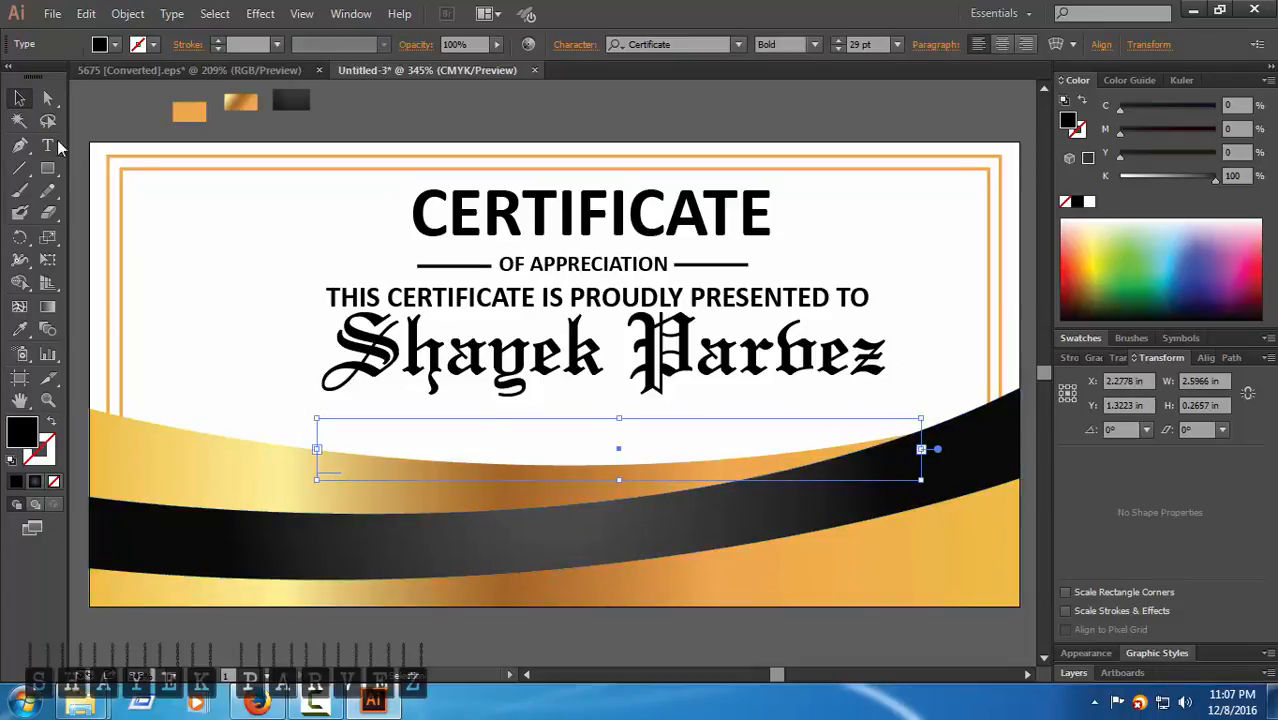
left_click(474, 448)
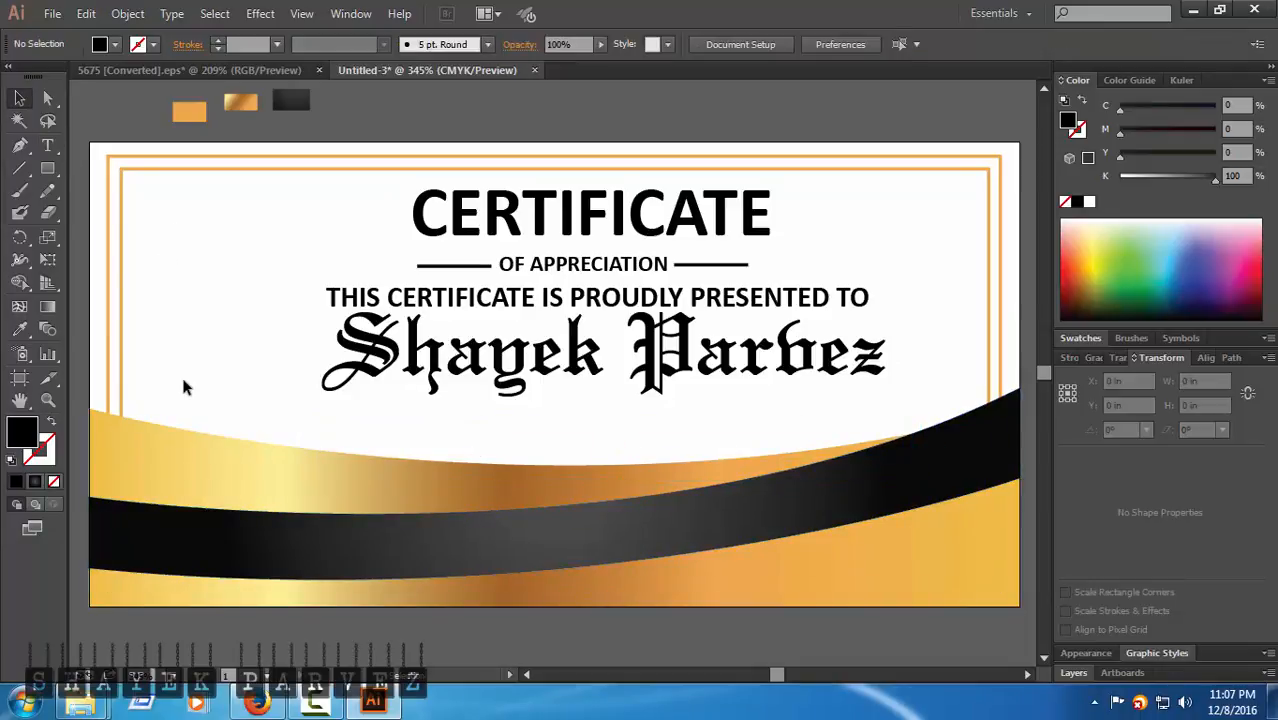
left_click(744, 483)
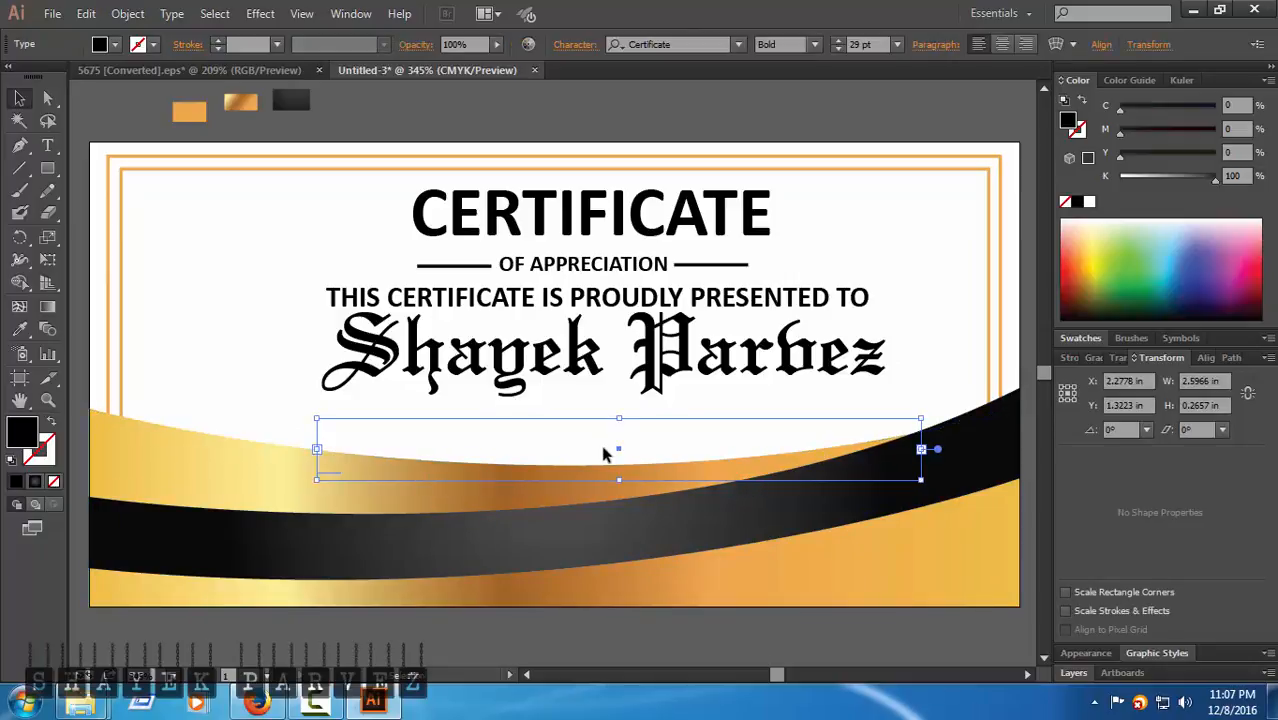
key("Delete")
- Create a text area about 2.62 × 0.34 in below the recipient name, using Calibri Bold at 16 pt
left_click(47, 149)
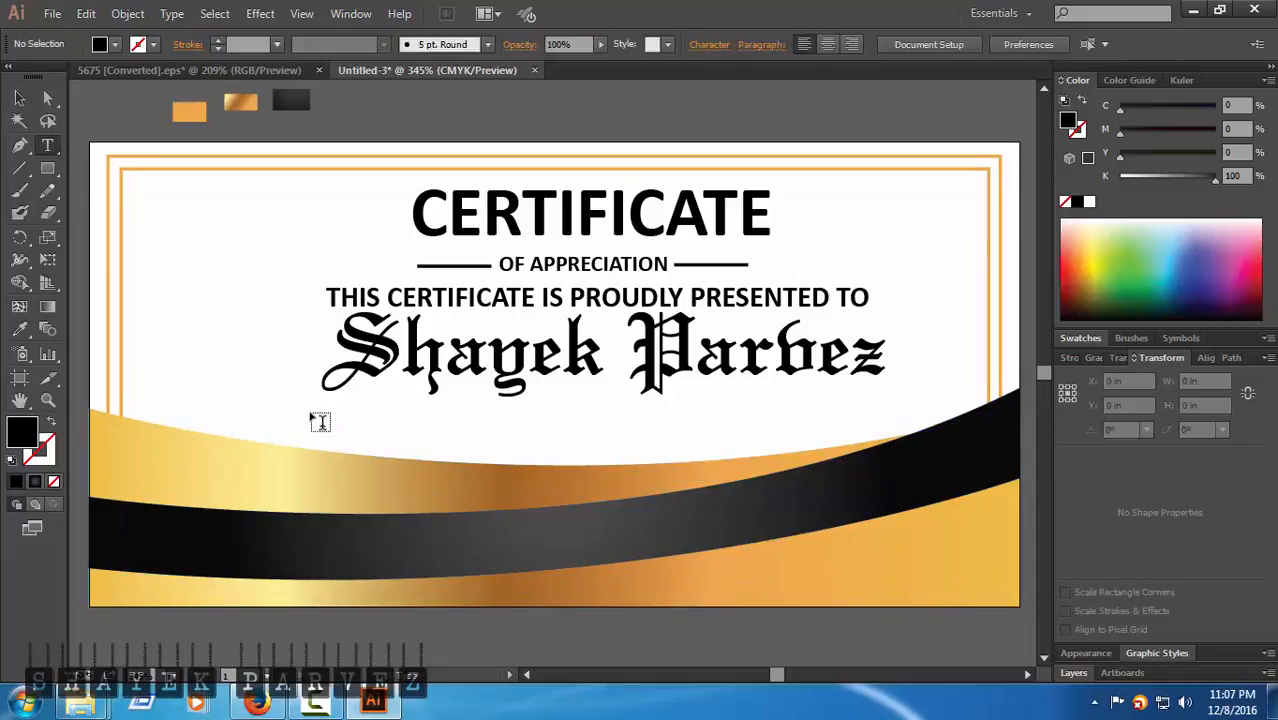
left_click_drag(310, 421, 920, 498)
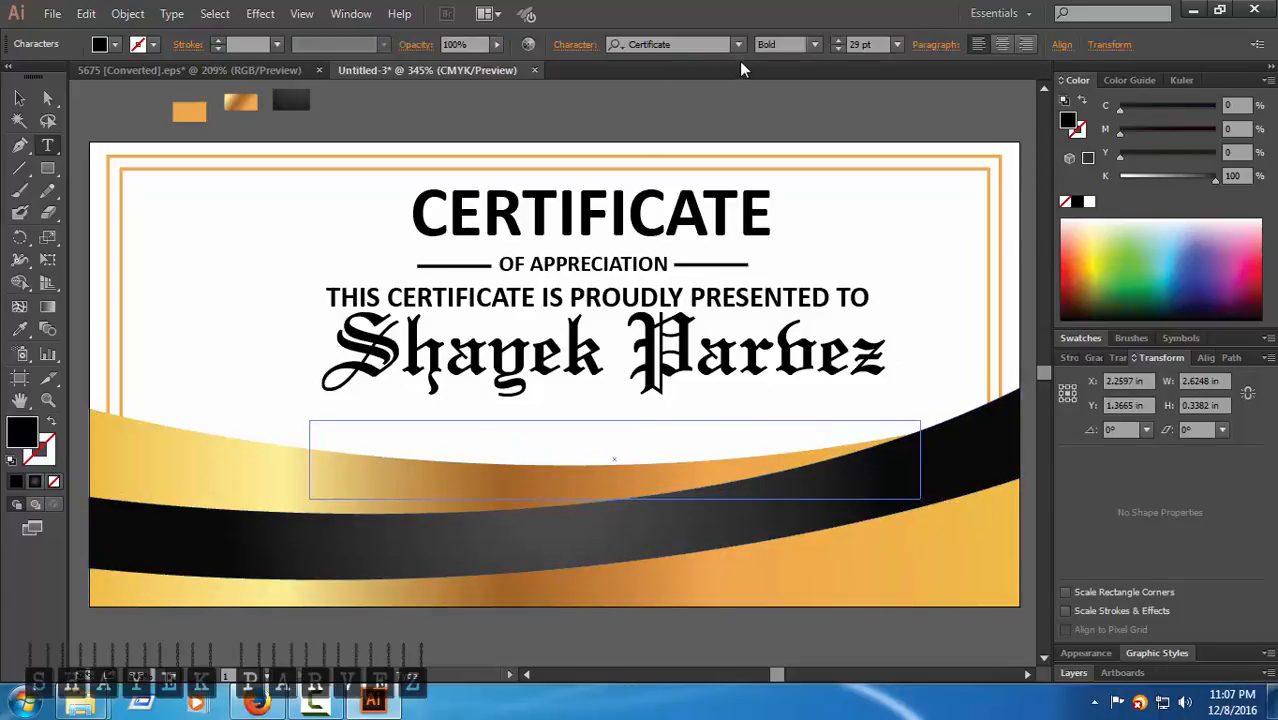
left_click(739, 46)
type("Cali")
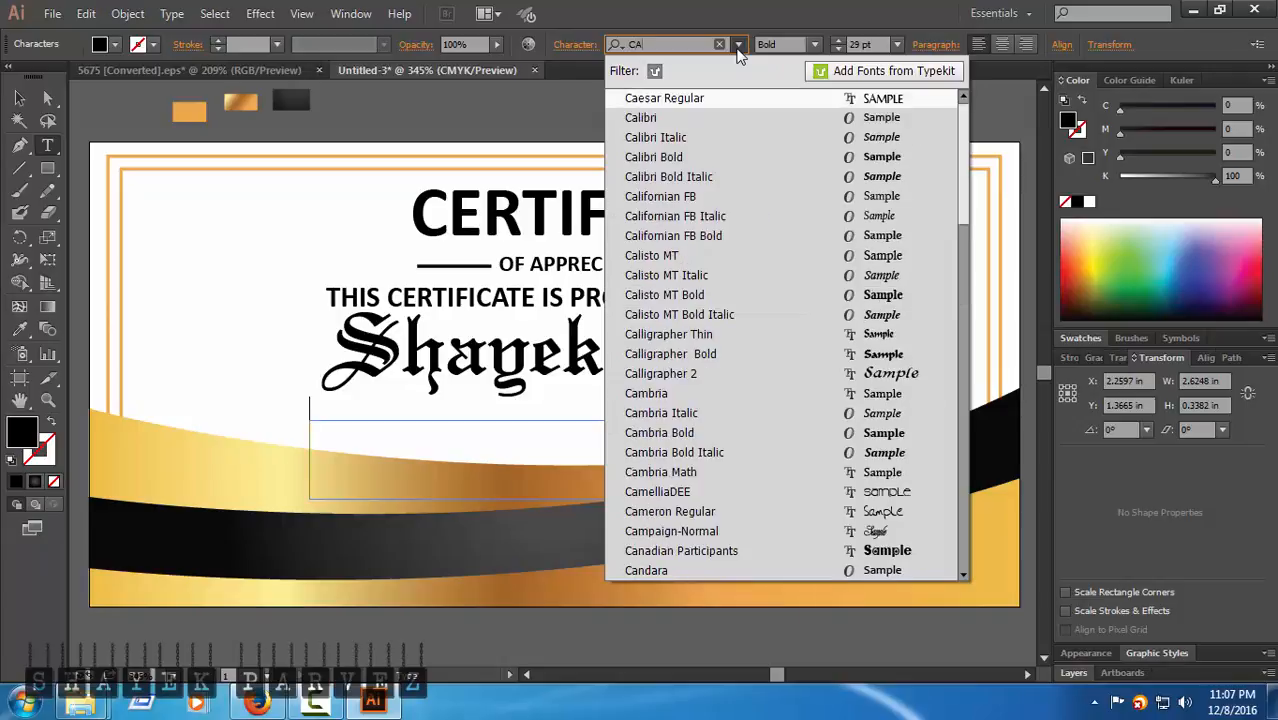
type("b")
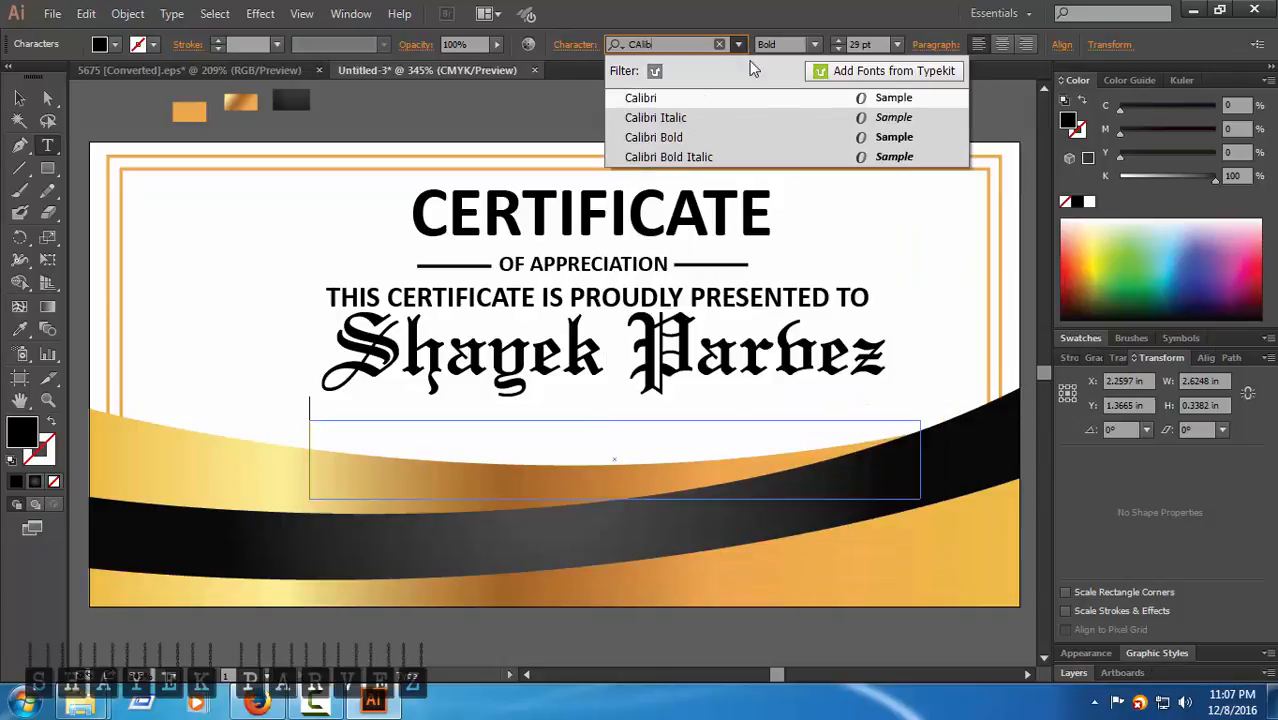
left_click(757, 138)
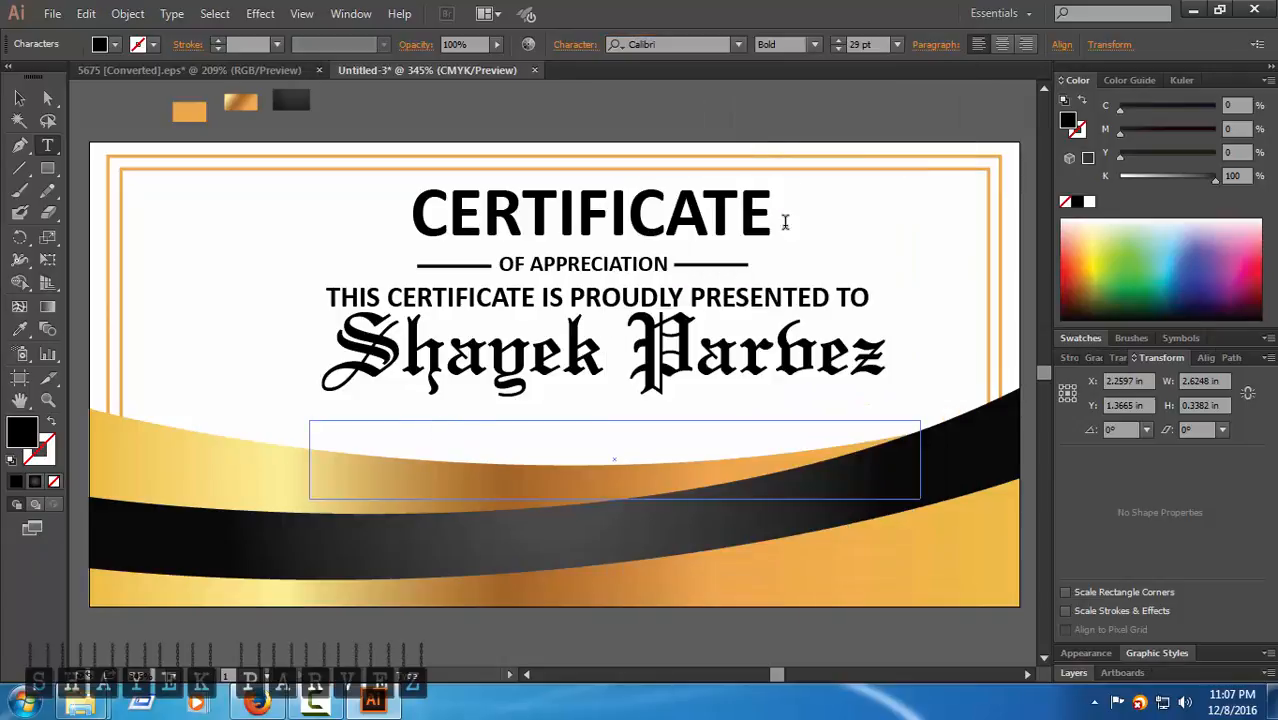
left_click(836, 49)
left_click(836, 49)
left_click(838, 48)
left_click(838, 48)
type("Pundra ")
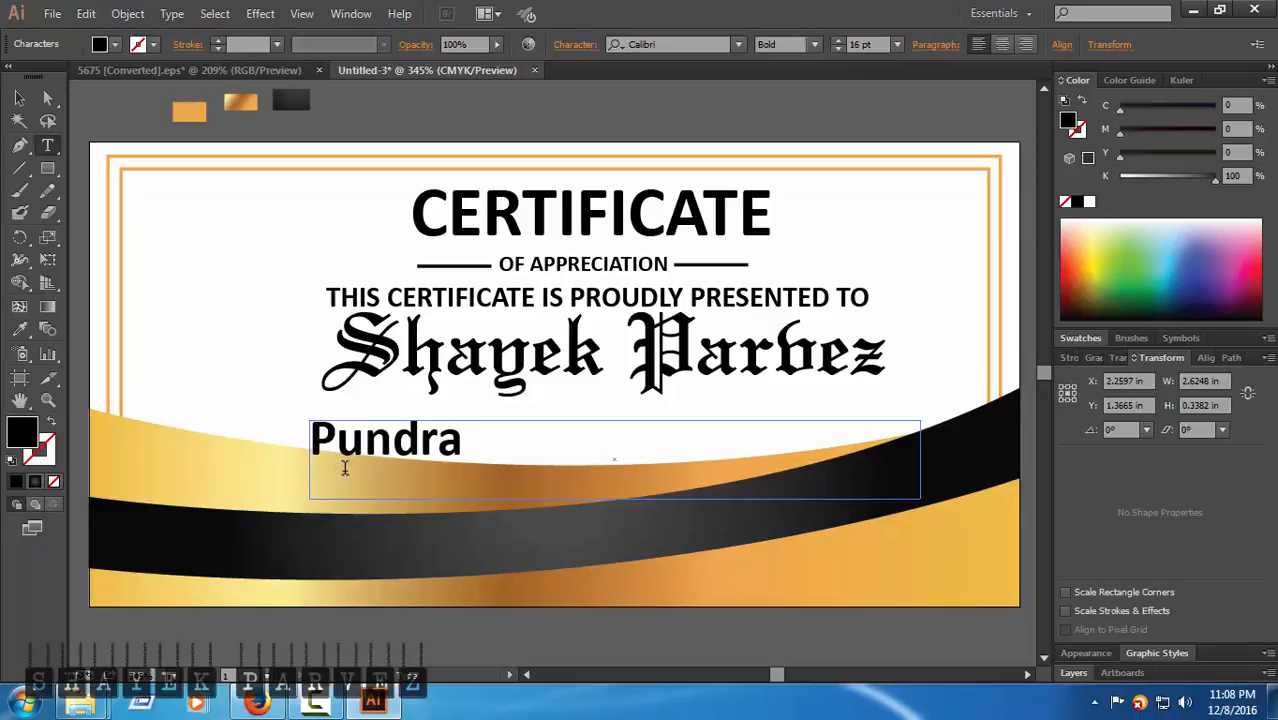
type("U")
key("BackSpace")
key("BackSpace")
key("BackSpace")
key("BackSpace")
key("BackSpace")
key("BackSpace")
key("BackSpace")
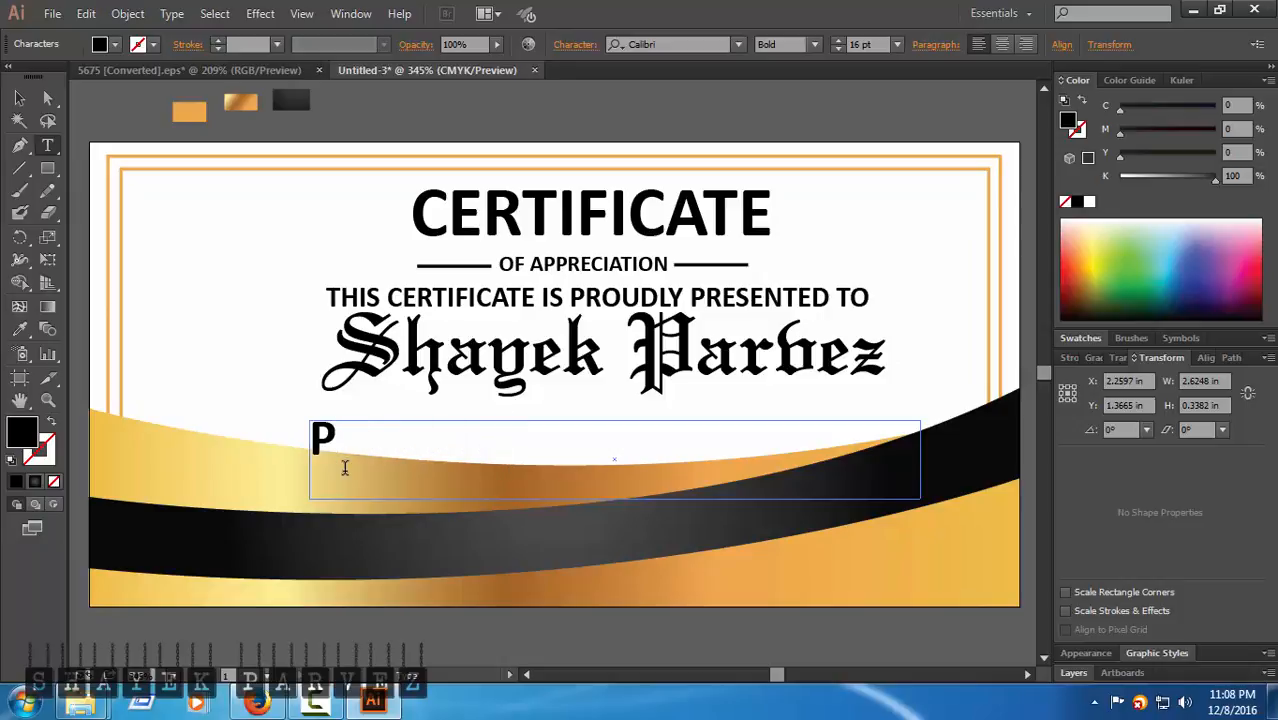
type("undraa")
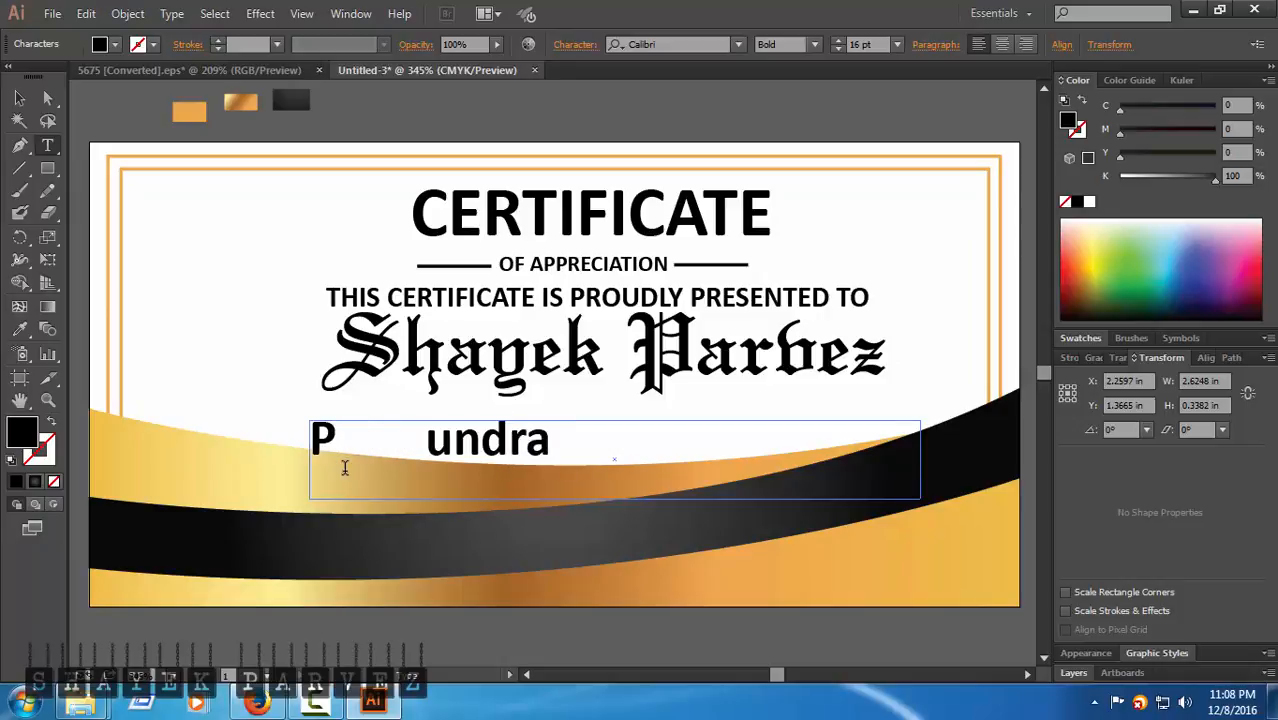
key("BackSpace")
key("BackSpace")
key("BackSpace")
key("BackSpace")
key("BackSpace")
key("BackSpace")
key("BackSpace")
key("BackSpace")
key("BackSpace")
key("BackSpace")
key("BackSpace")
key("BackSpace")
key("BackSpace")
key("BackSpace")
key("BackSpace")
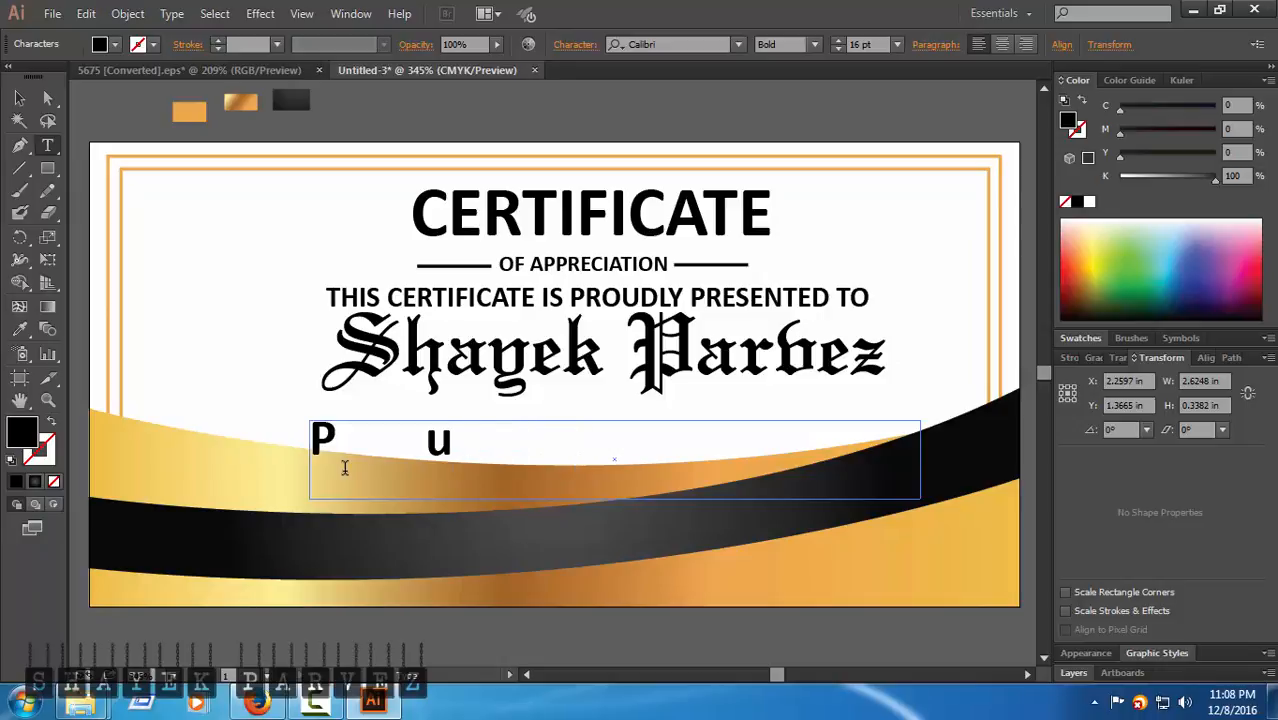
- Enter "PUNDRA UNIVERSITY OF SCIENCE & TECHNOLOGY" in the new text area and extend its height to about 0.47 in
type("Pu")
key("BackSpace")
type("UNDRA")
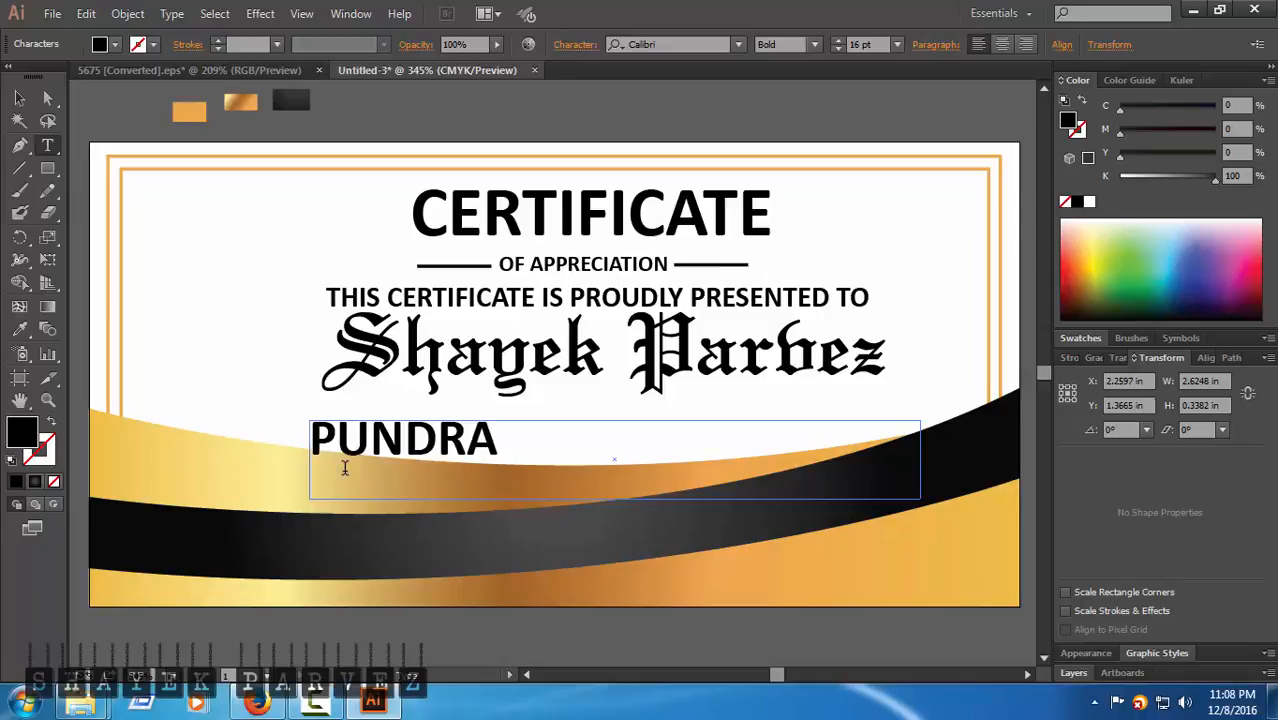
type(" UNI")
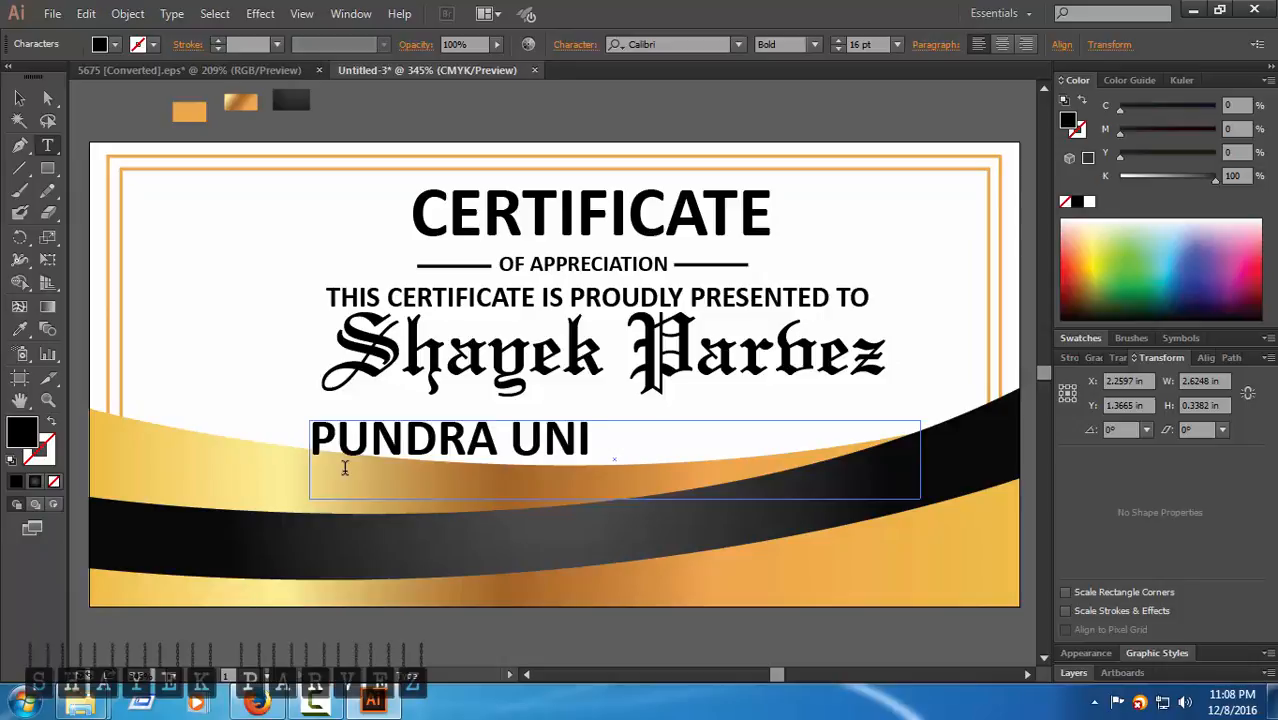
type("VERSI")
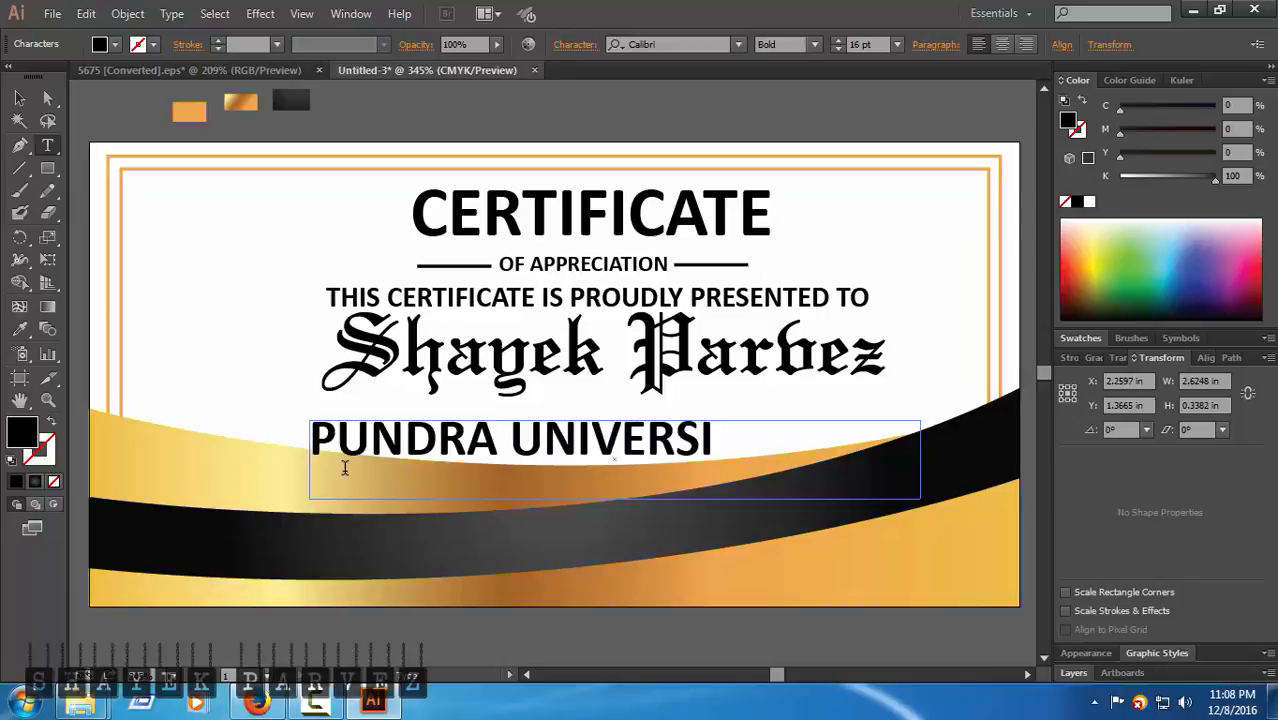
type("TY OF")
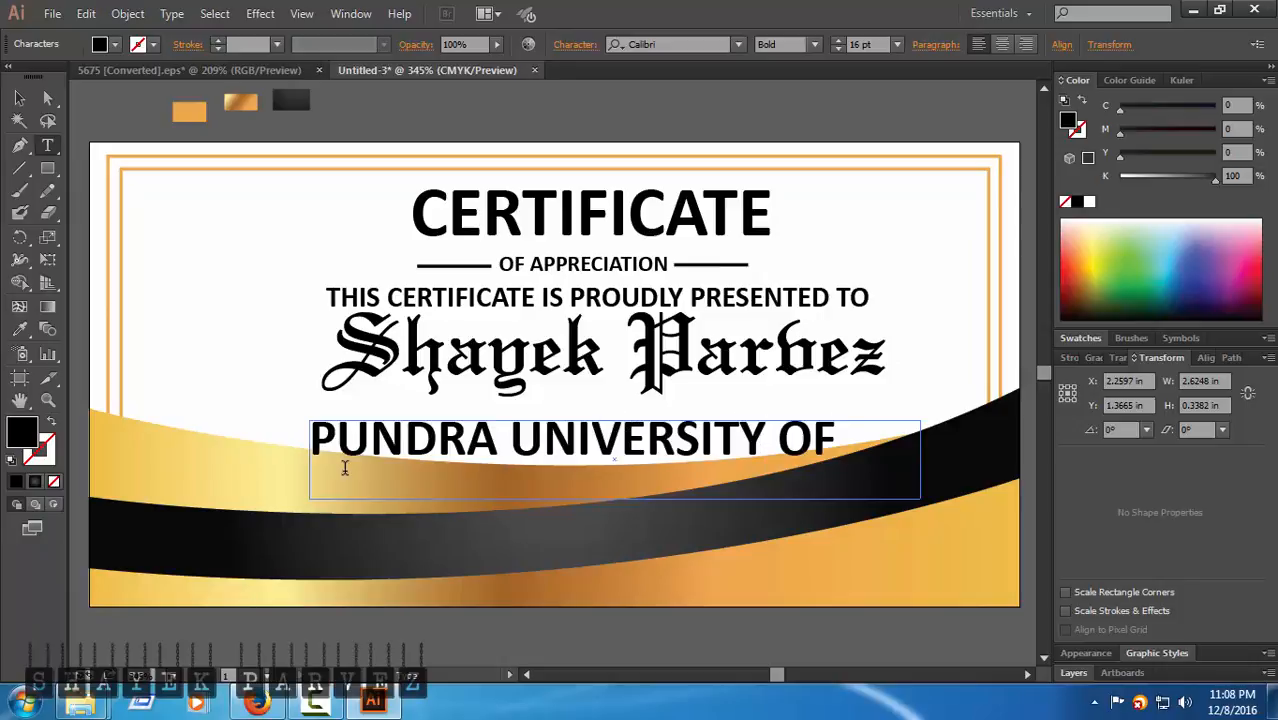
key("Escape")
left_click(19, 98)
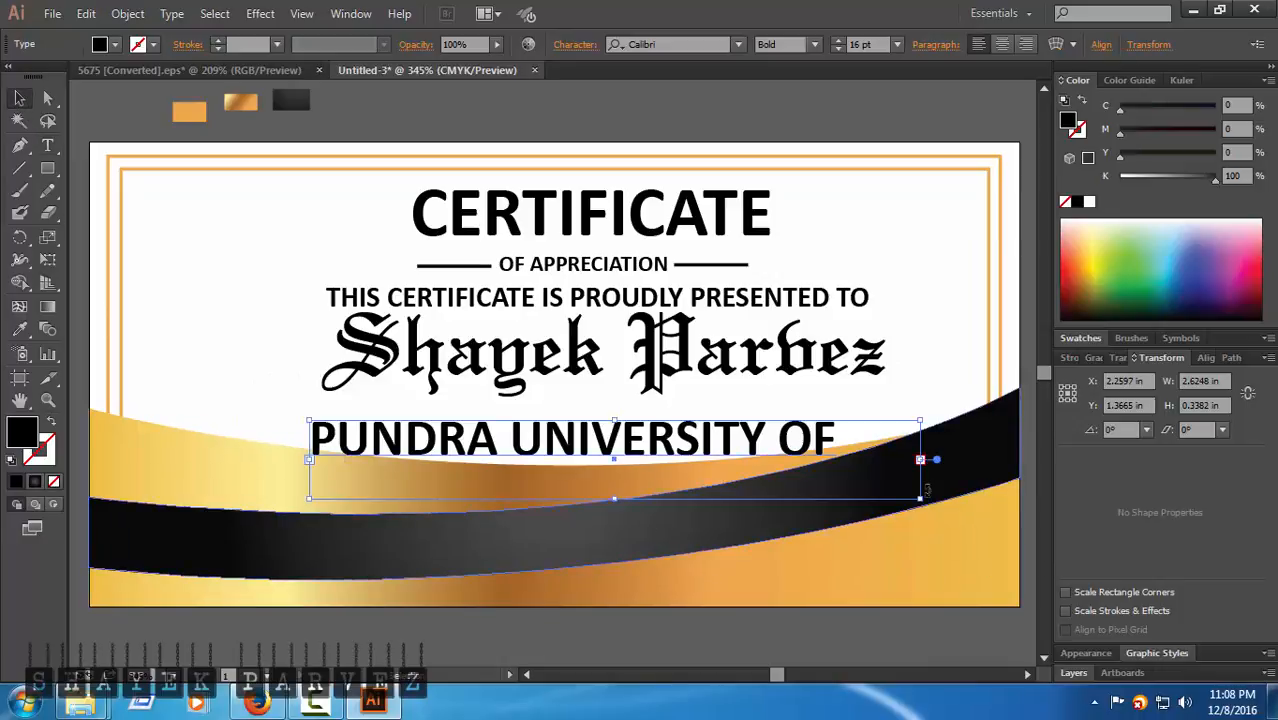
left_click_drag(922, 500, 921, 529)
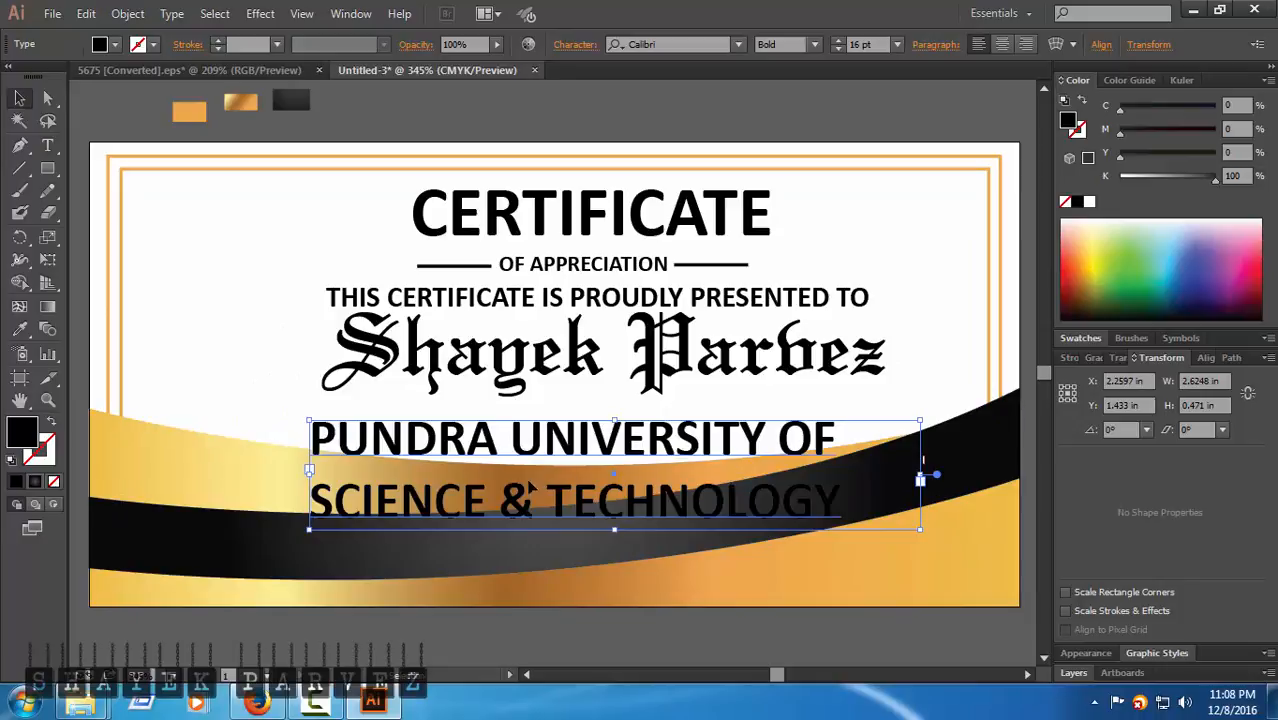
- Set the university text to 11 pt and shrink its text area to about 1.68 × 0.32 in
left_click(839, 49)
left_click(839, 49)
left_click(839, 49)
left_click(839, 49)
left_click(839, 49)
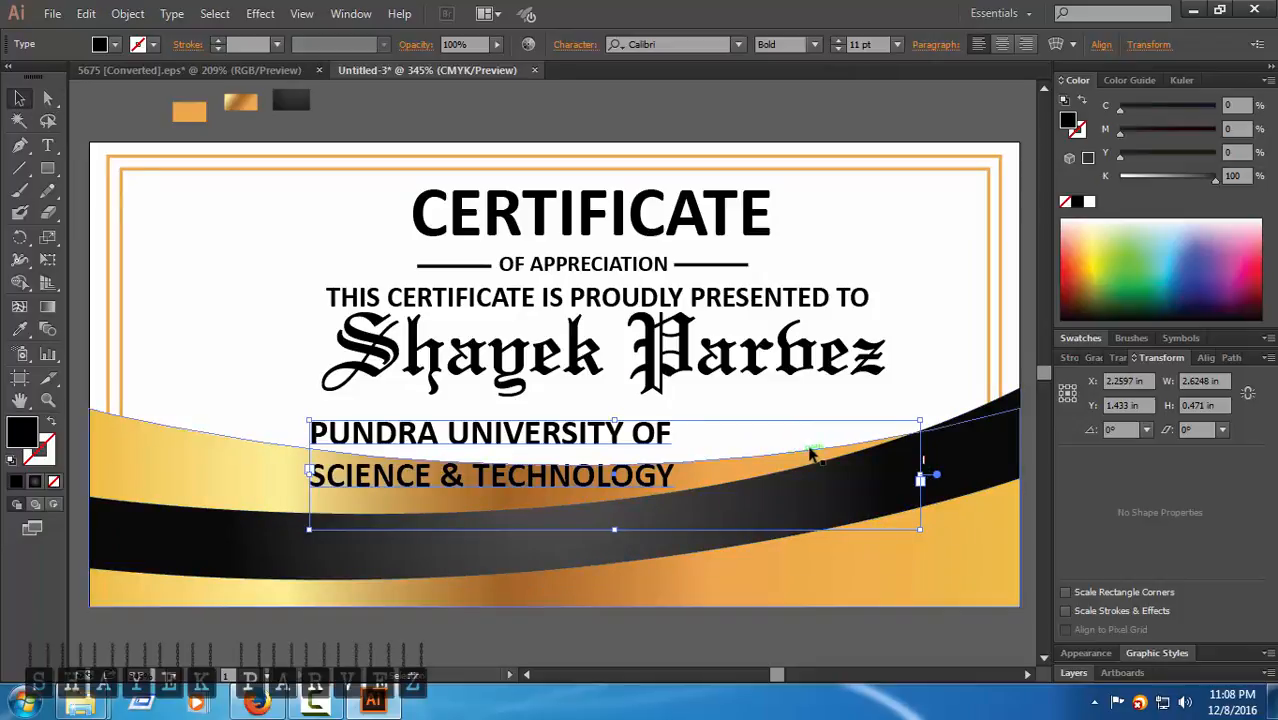
left_click_drag(920, 479, 701, 479)
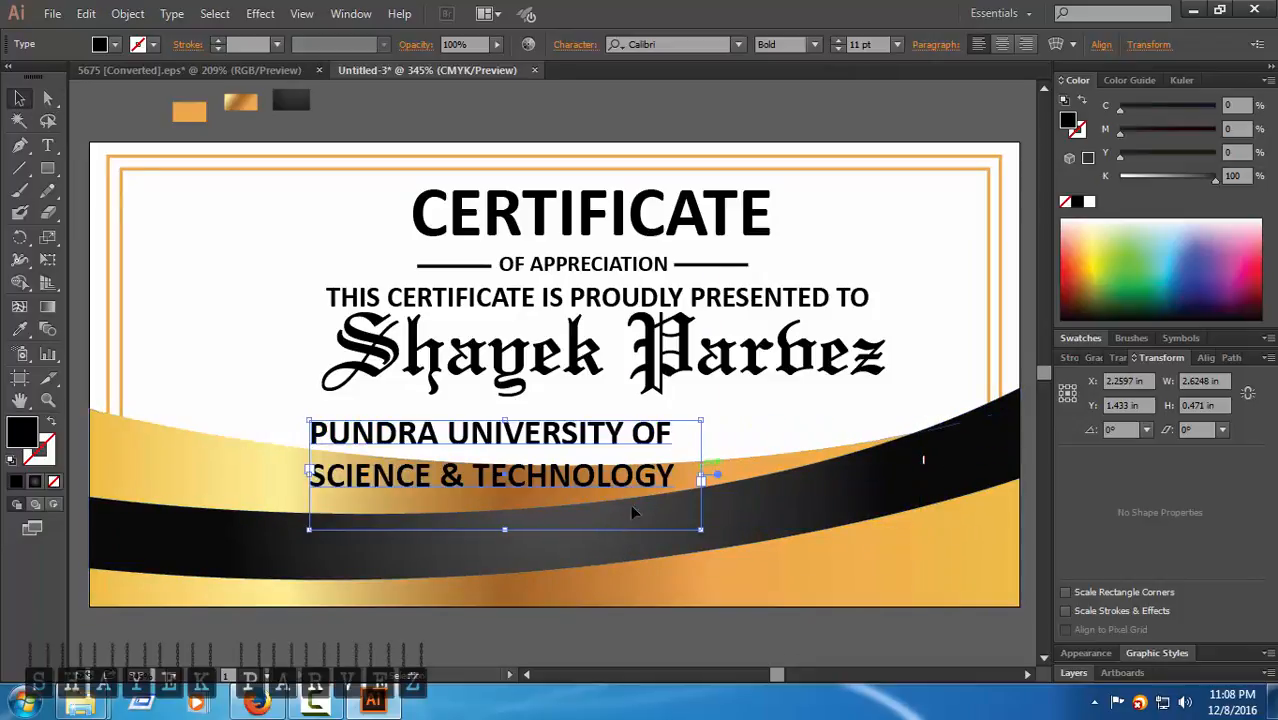
left_click_drag(505, 530, 505, 493)
- Move the university text up directly beneath the recipient name, at 8 pt in a text area about 2.09 in wide
left_click_drag(503, 440, 580, 418)
left_click(838, 49)
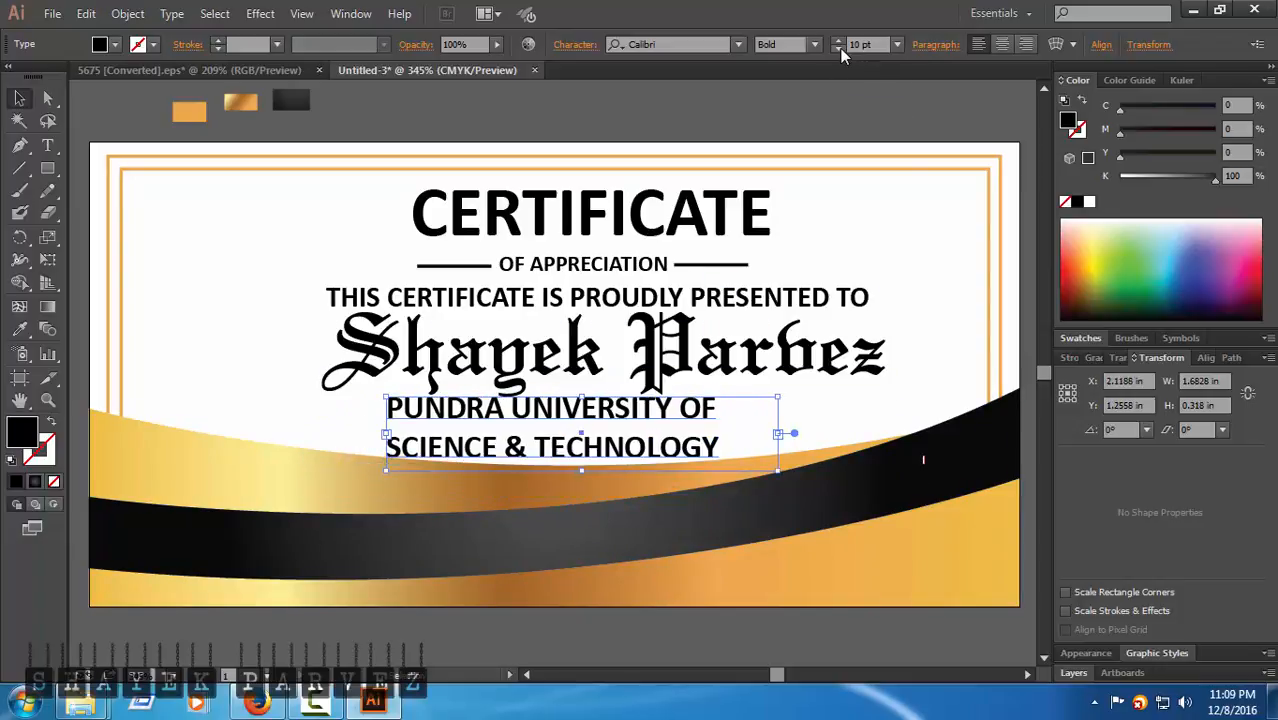
left_click(838, 49)
left_click(838, 49)
left_click_drag(385, 433, 290, 433)
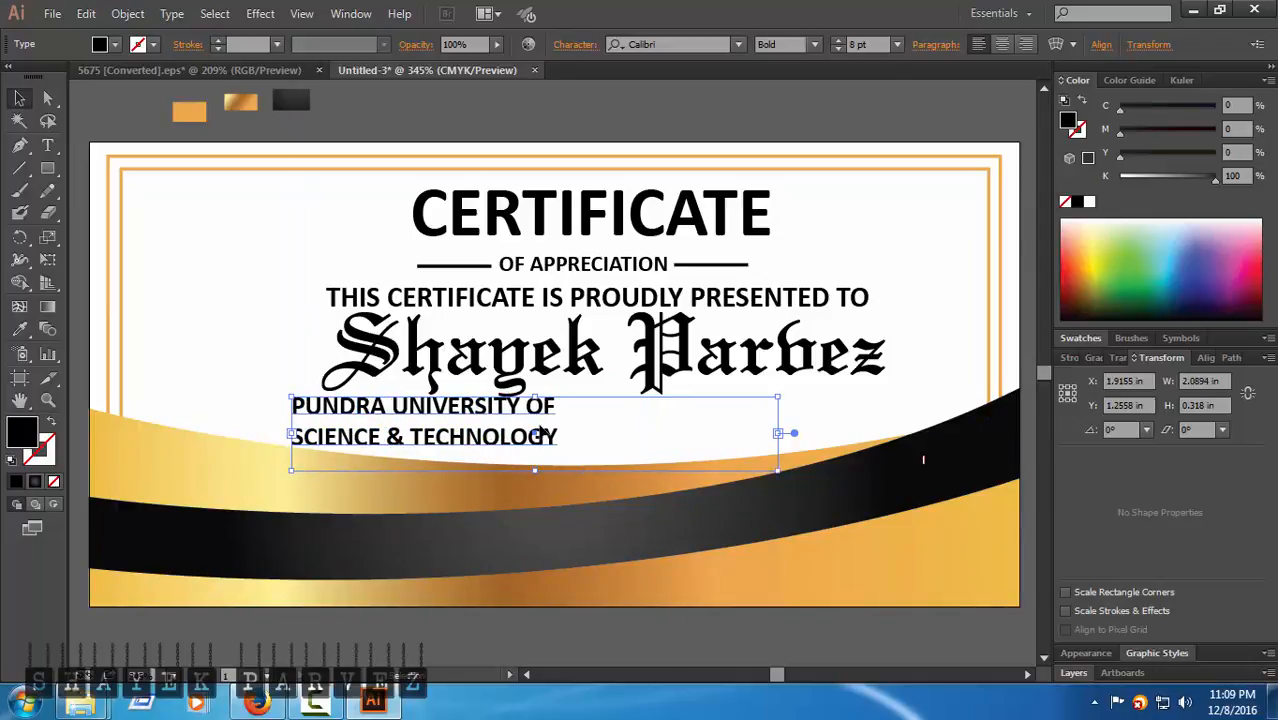
- Remove the line break after "PUNDRA UNIVERSITY OF" and widen the text area to about 2.41 in to fit the name on one line
double_click(538, 433)
left_click(561, 409)
left_click_drag(558, 440, 297, 440)
left_click_drag(577, 440, 281, 440)
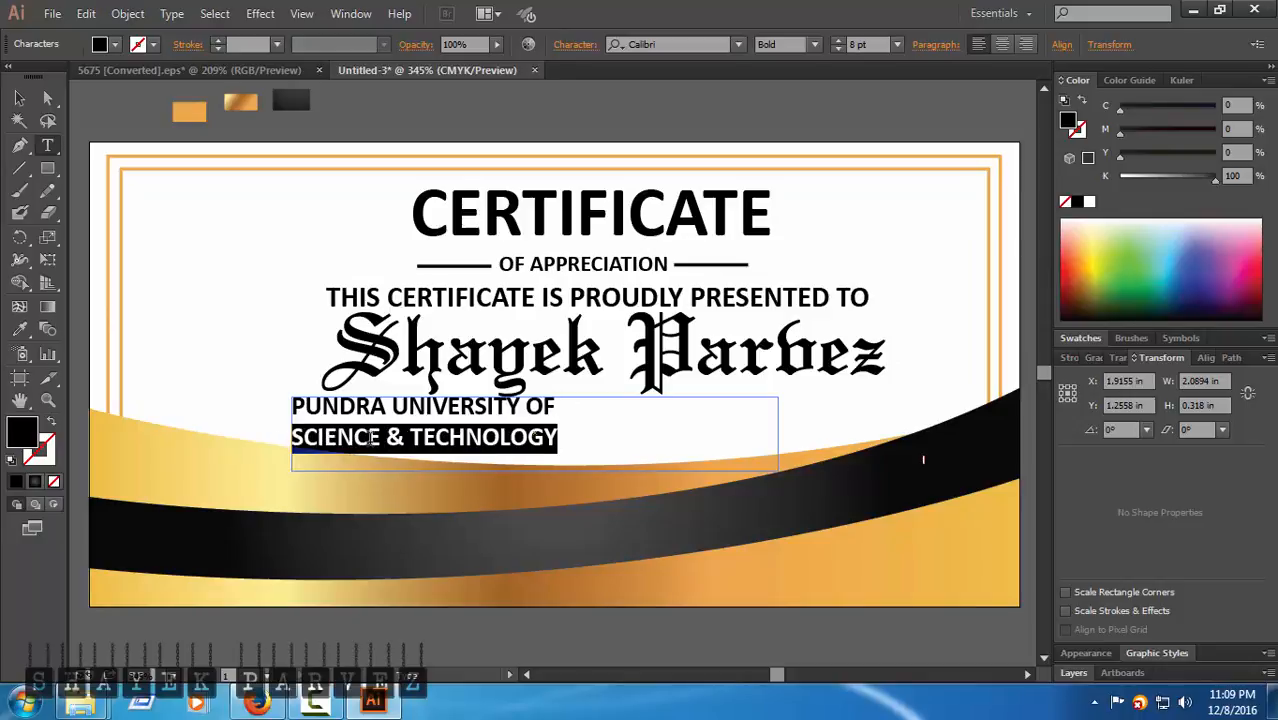
key("BackSpace")
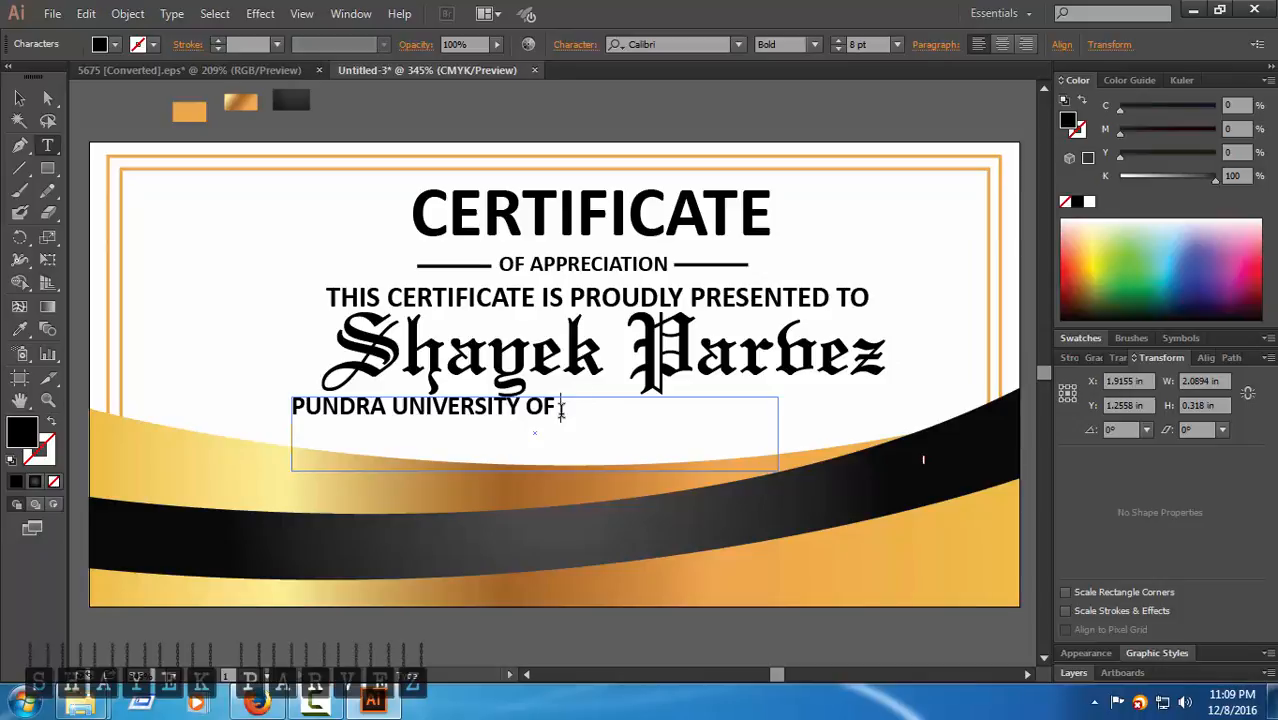
key("ctrl+z")
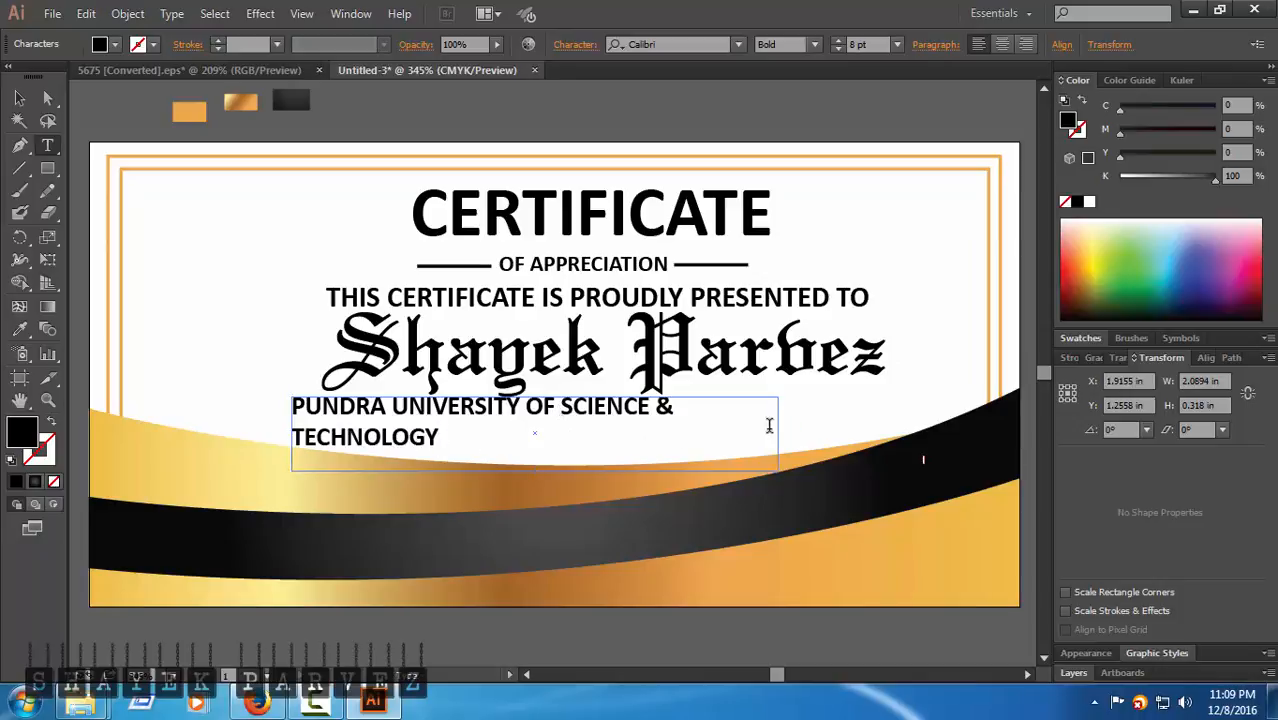
left_click(19, 98)
left_click_drag(779, 435, 853, 433)
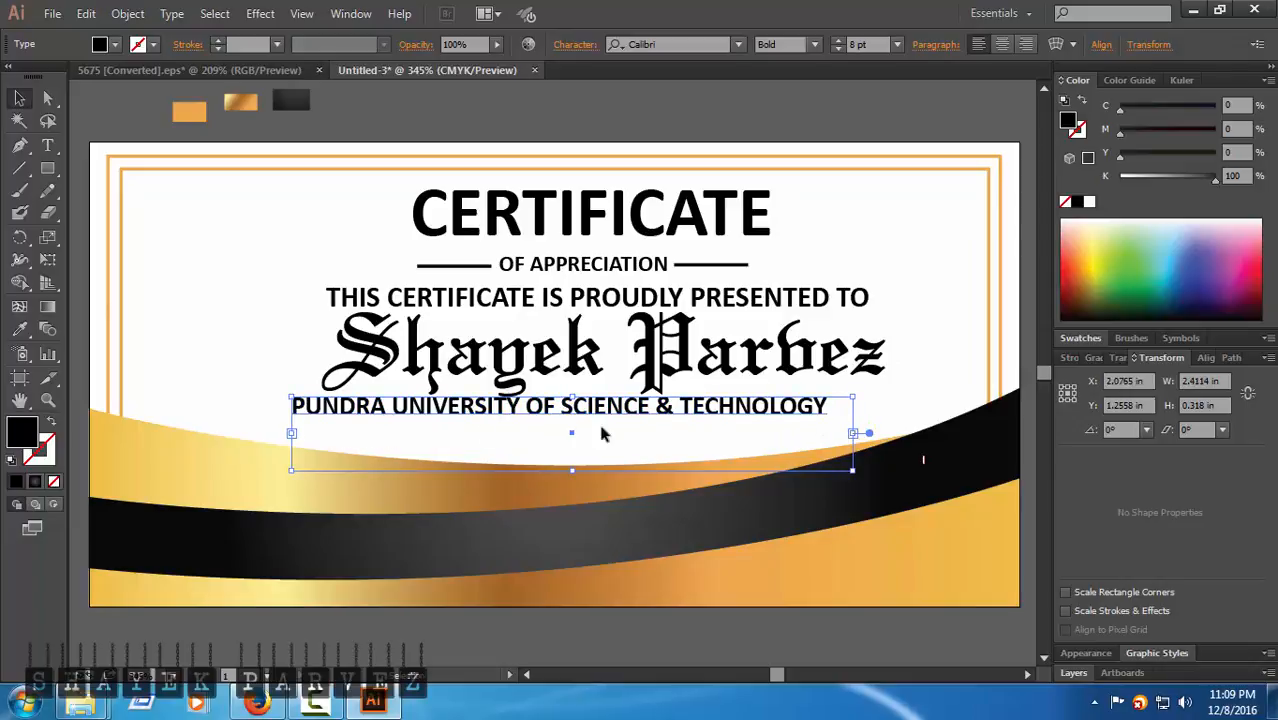
- Center the university line slightly lower beneath the recipient name, shrink its text area to about 2.33 × 0.12 in, and deselect it
left_click_drag(637, 413, 672, 424)
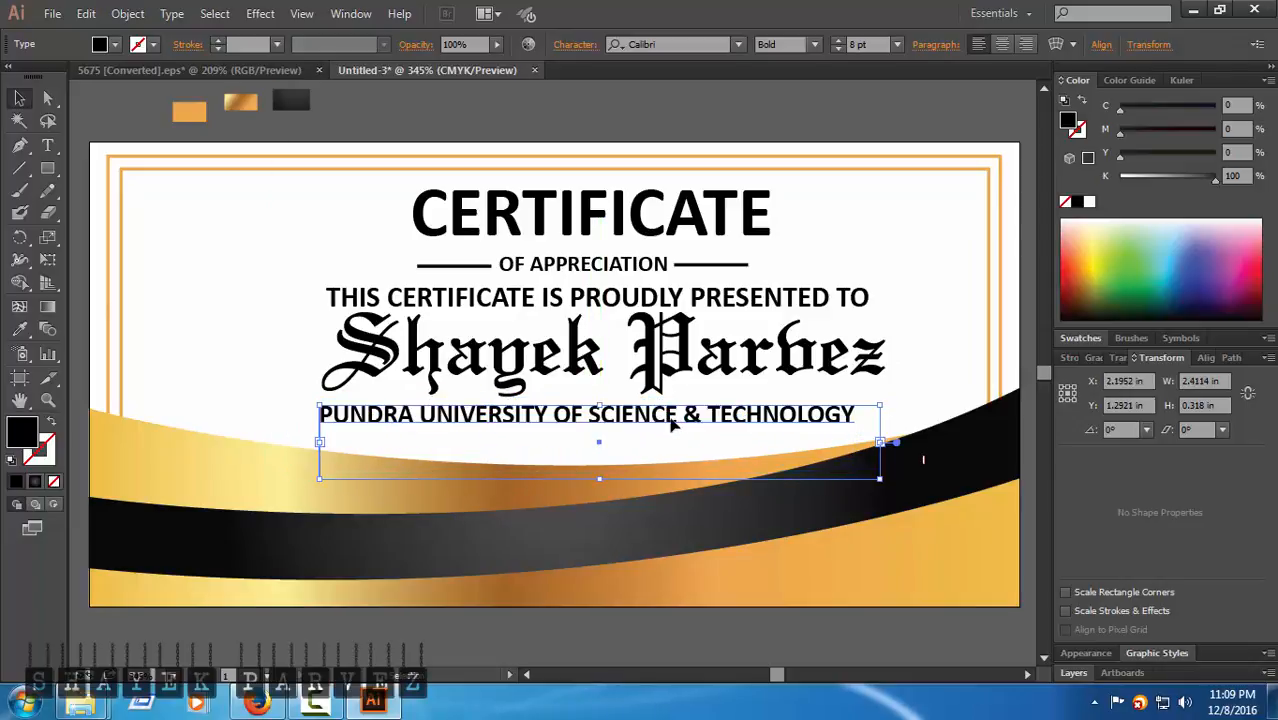
key("Right")
key("Right")
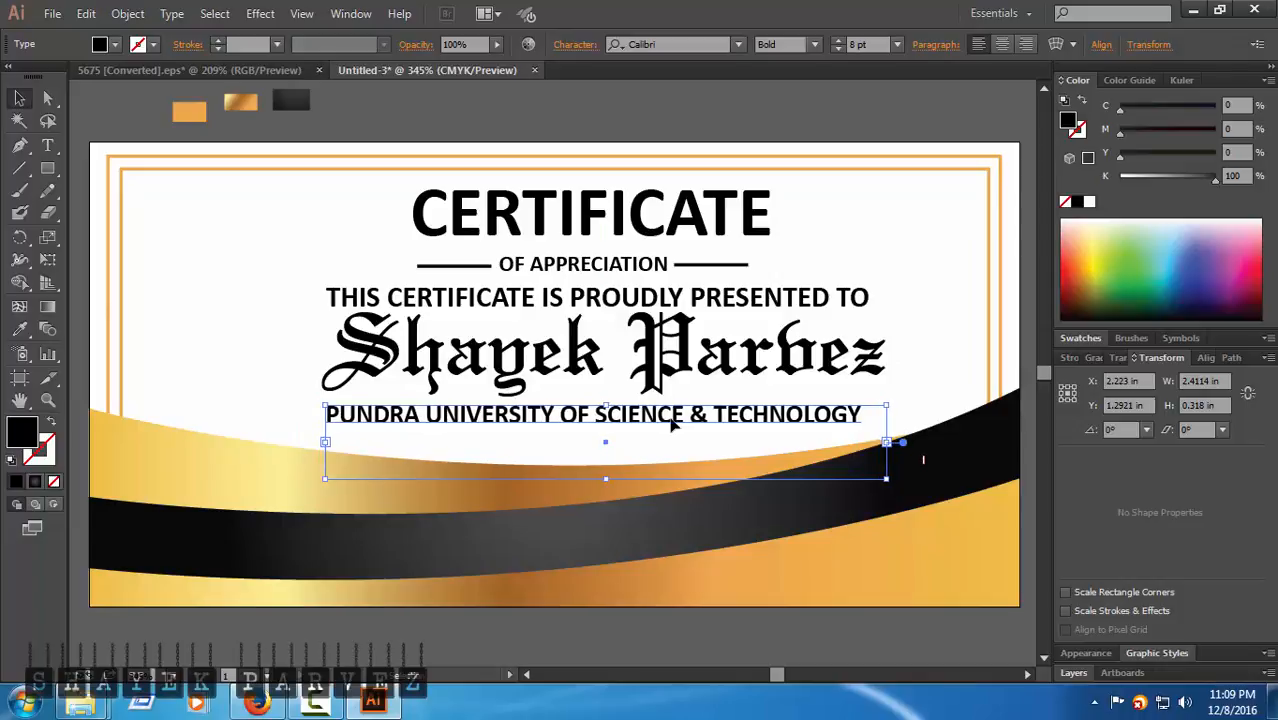
key("Right")
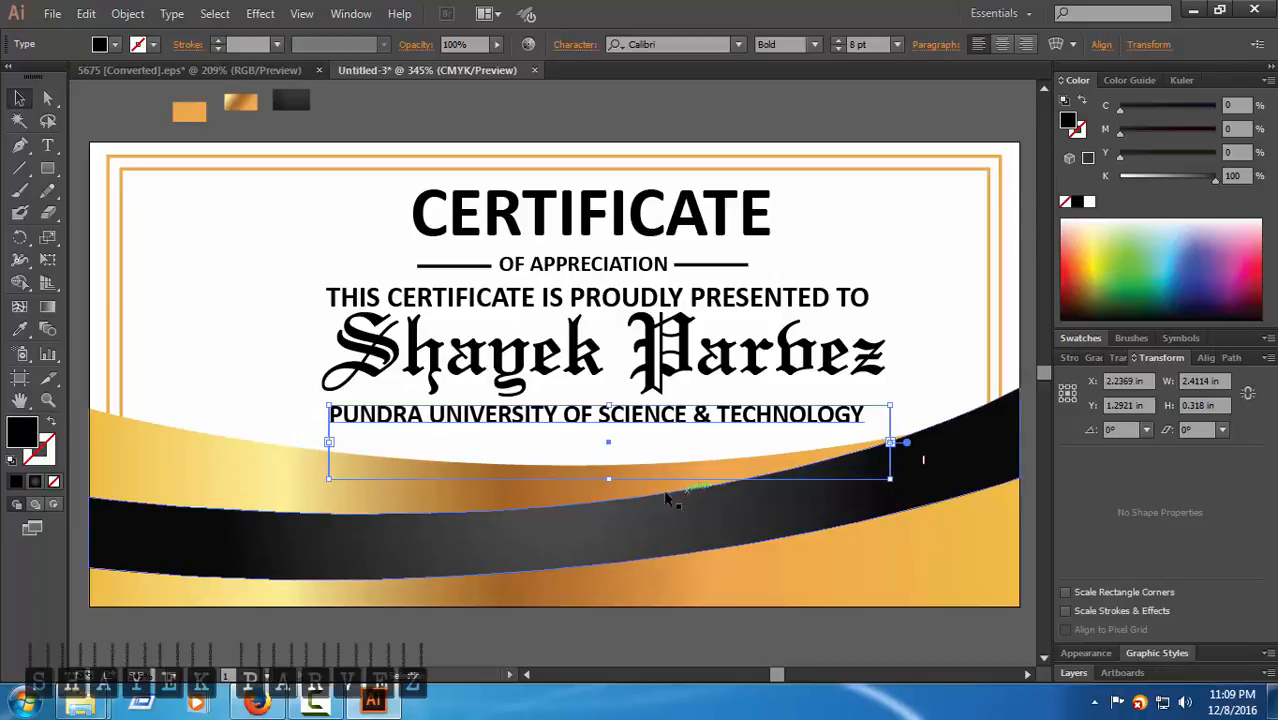
left_click_drag(608, 479, 615, 430)
left_click_drag(891, 421, 873, 421)
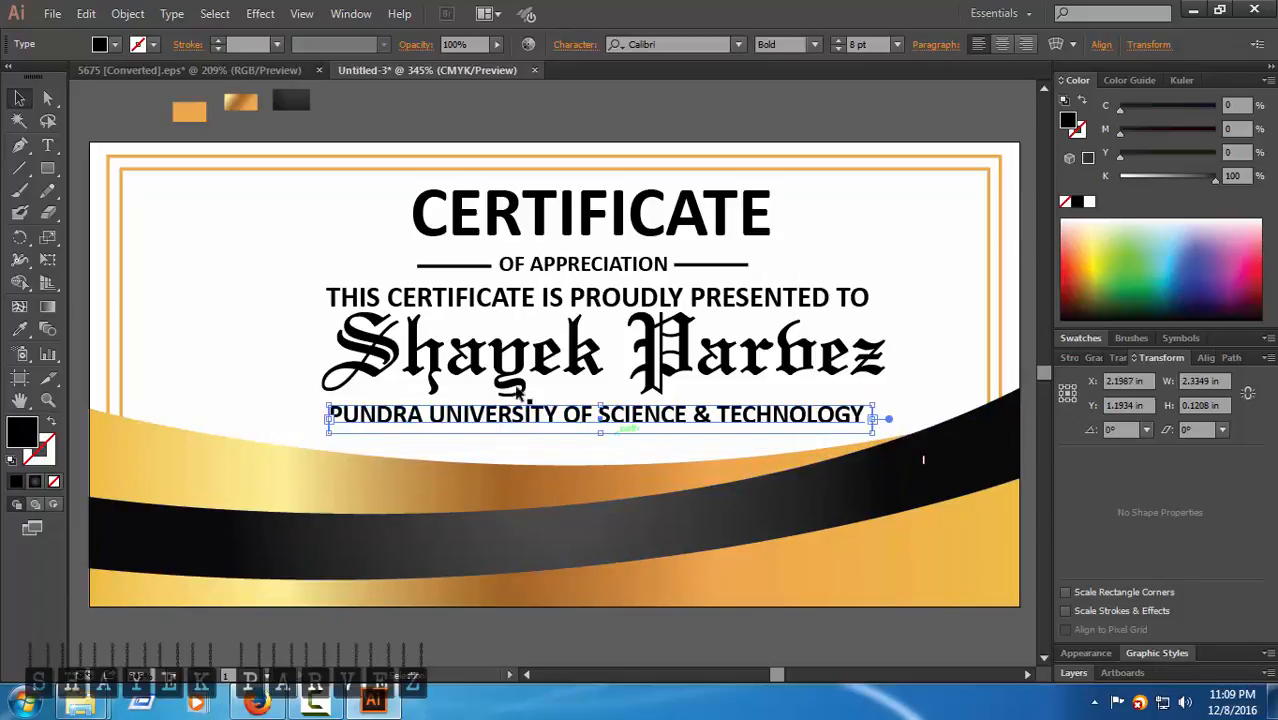
left_click(357, 122)
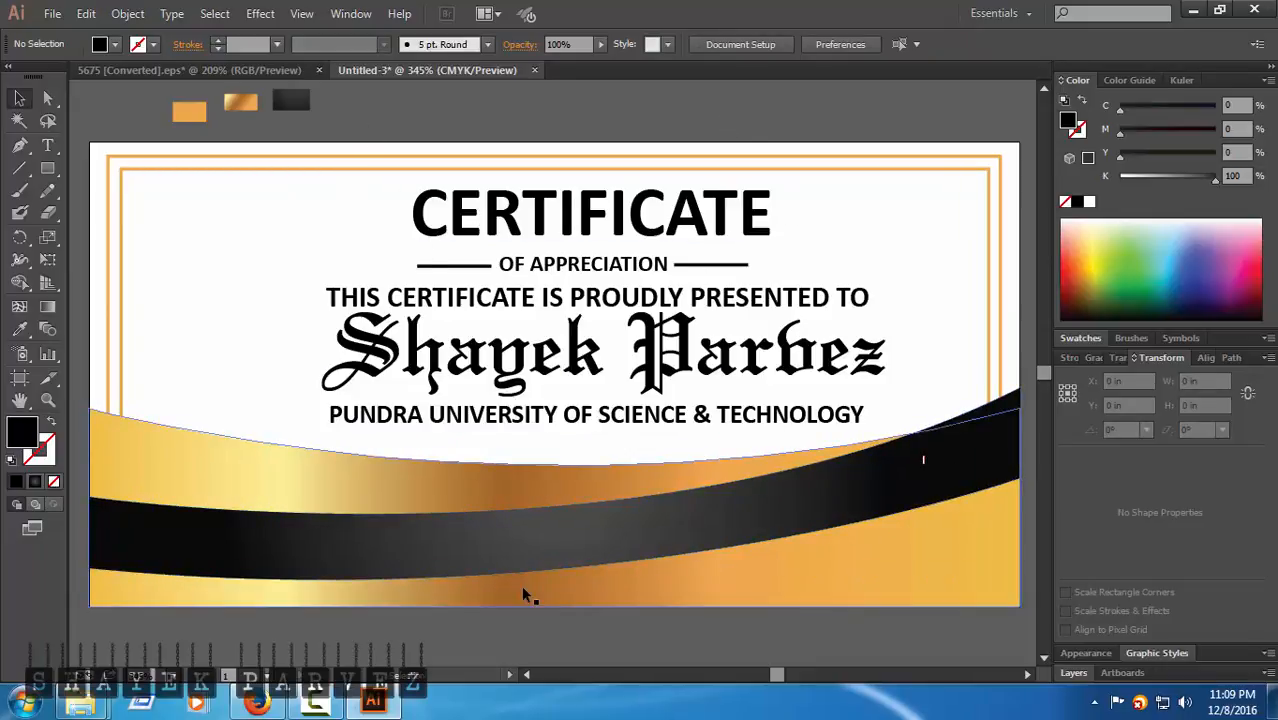
- Draw a horizontal line about 0.82 in long with a 1 pt white stroke on the black band's left part, and move it up slightly
left_click(19, 168)
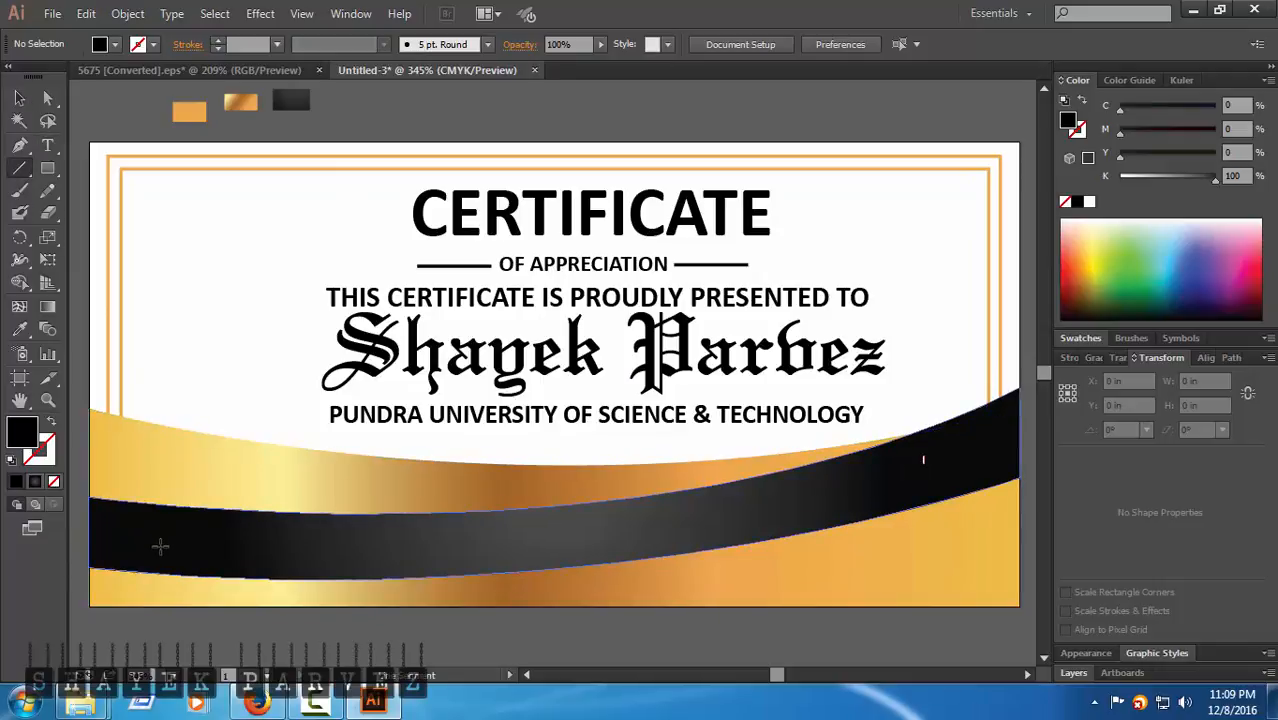
left_click_drag(138, 562, 325, 562)
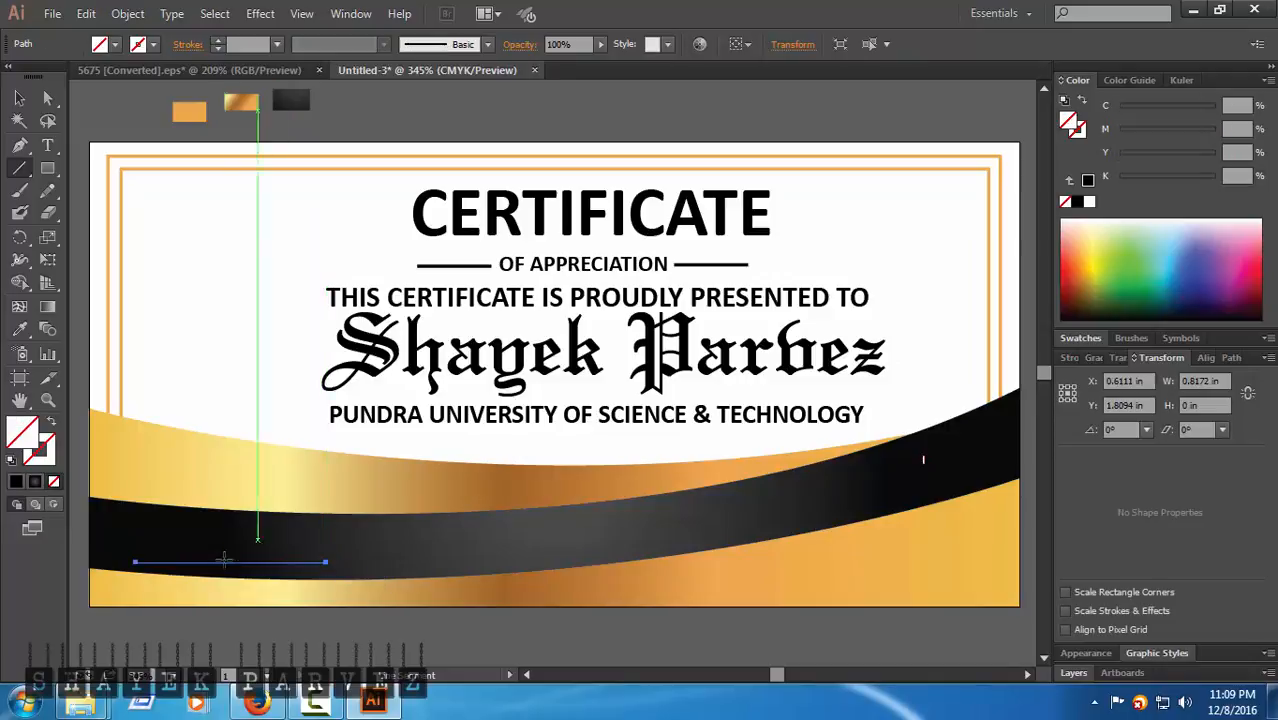
left_click(218, 42)
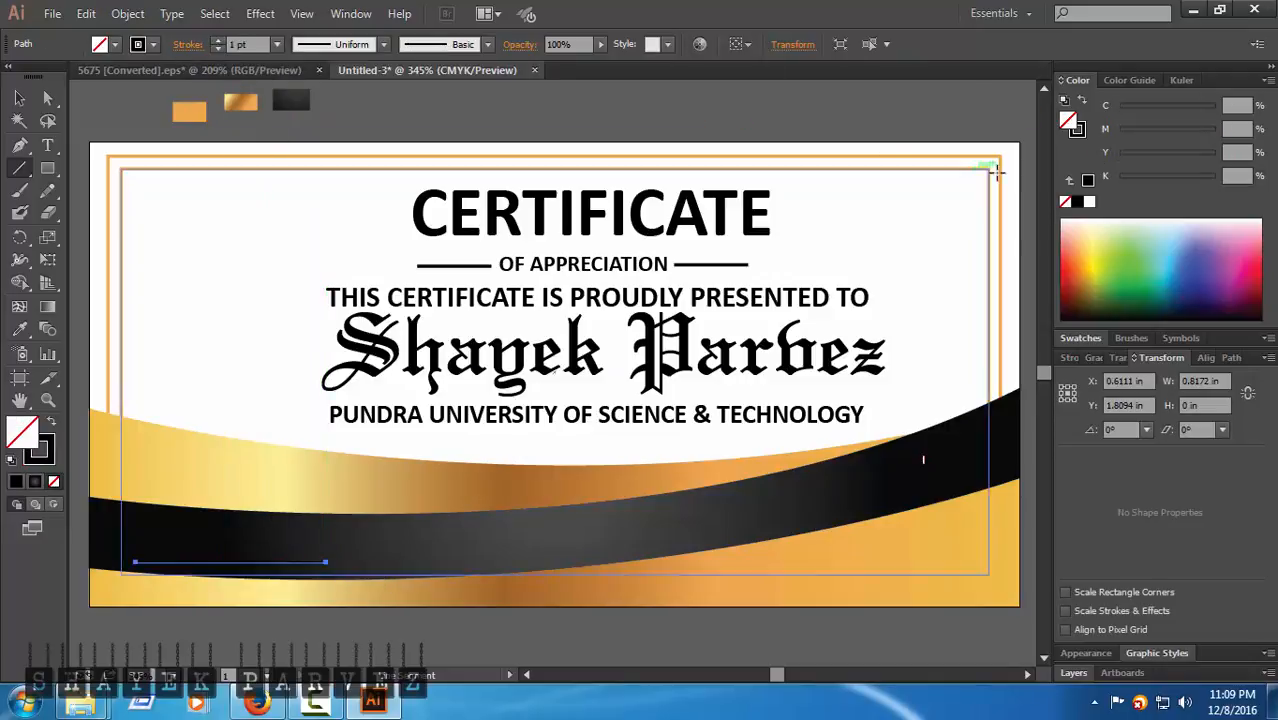
left_click(1077, 138)
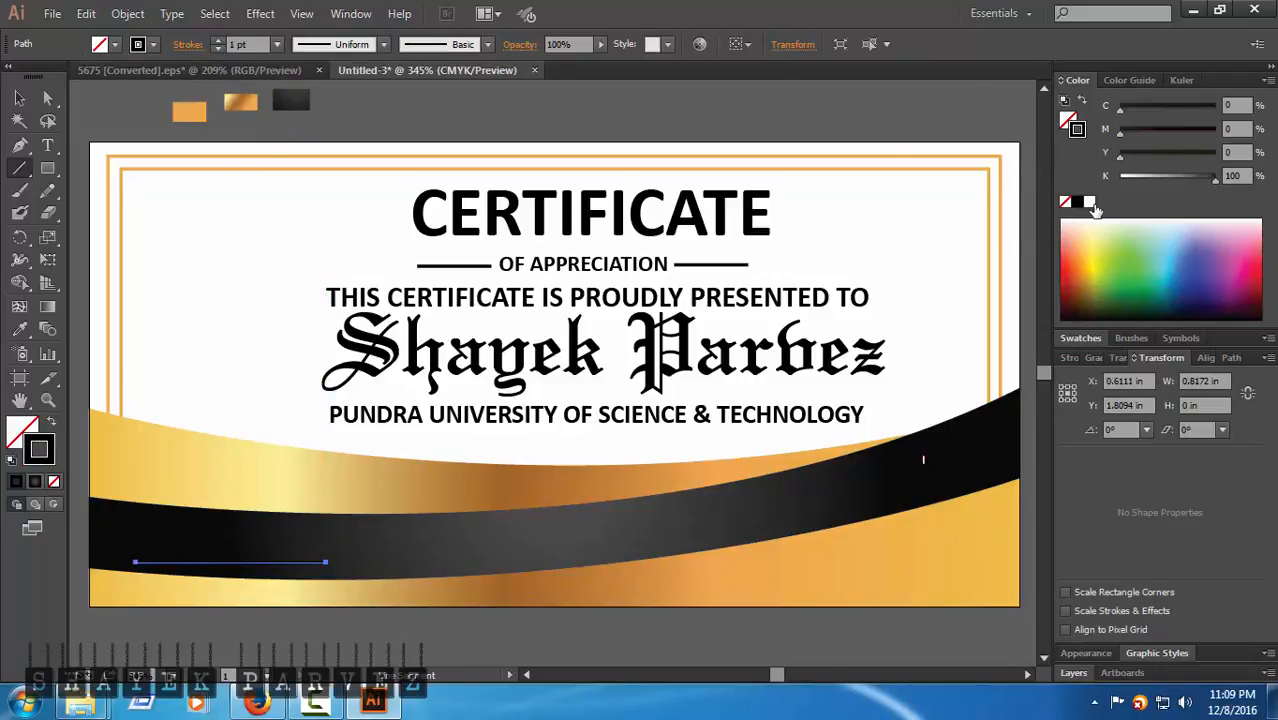
left_click(1090, 203)
left_click(47, 97)
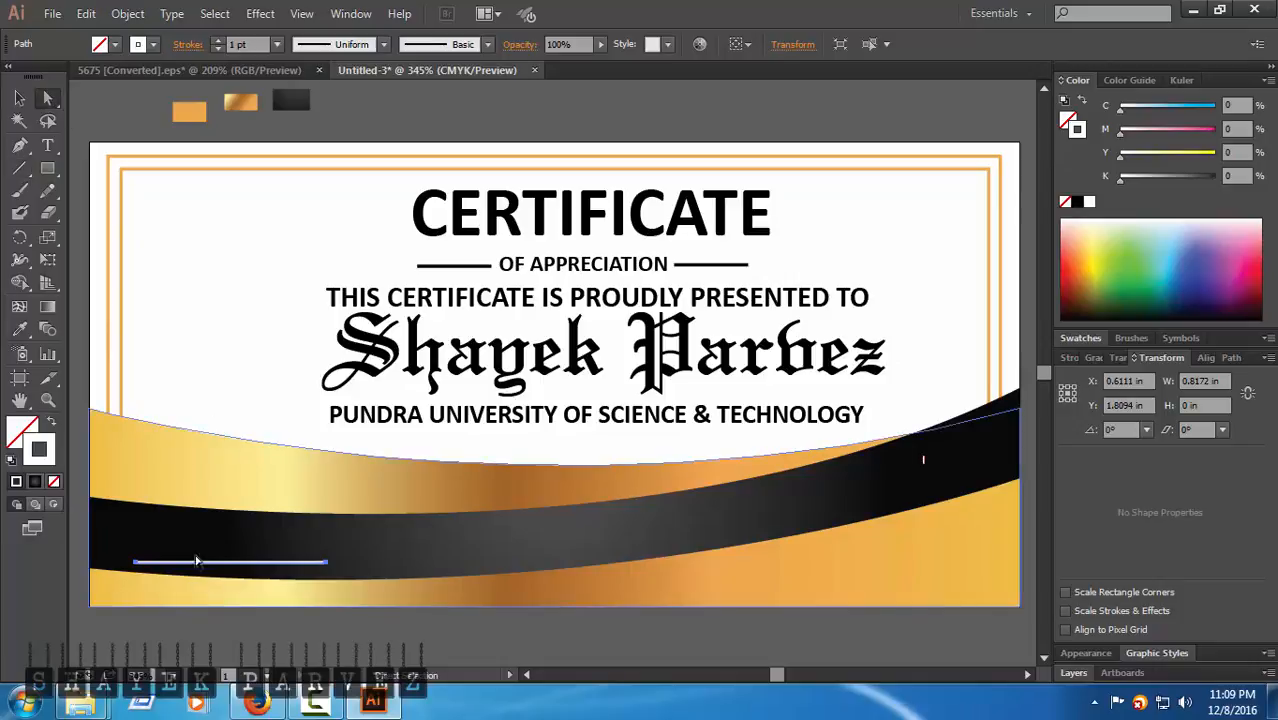
left_click(389, 130)
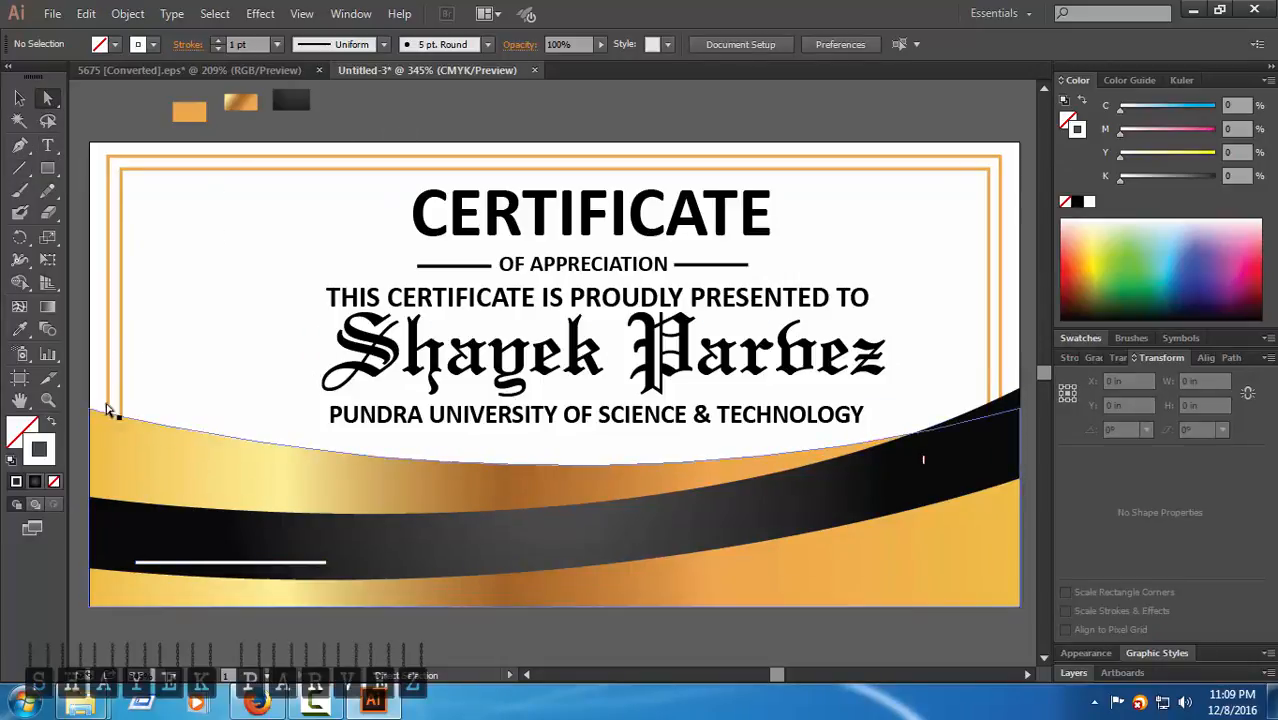
left_click(19, 97)
left_click_drag(200, 560, 210, 546)
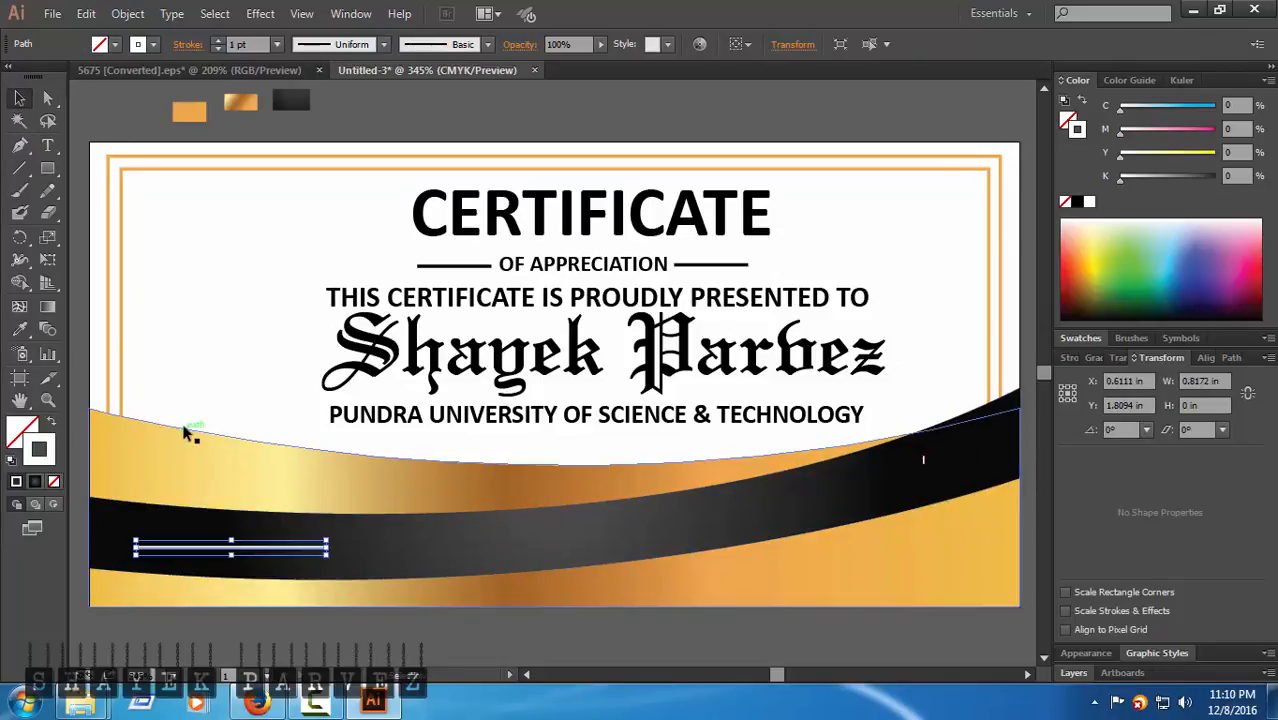
- Draw a horizontal line about 0.76 in long on the gold area's right part, level with the white line, and give it a black stroke
key("ctrl+shift+a")
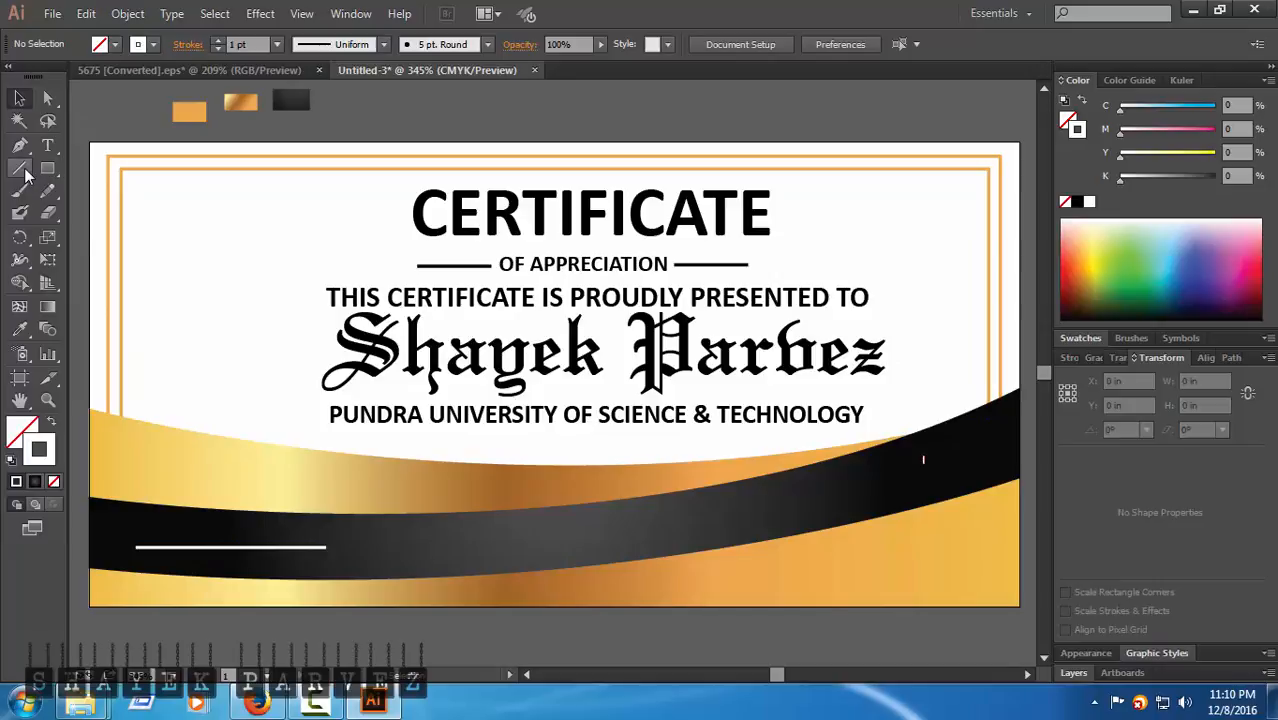
left_click(19, 168)
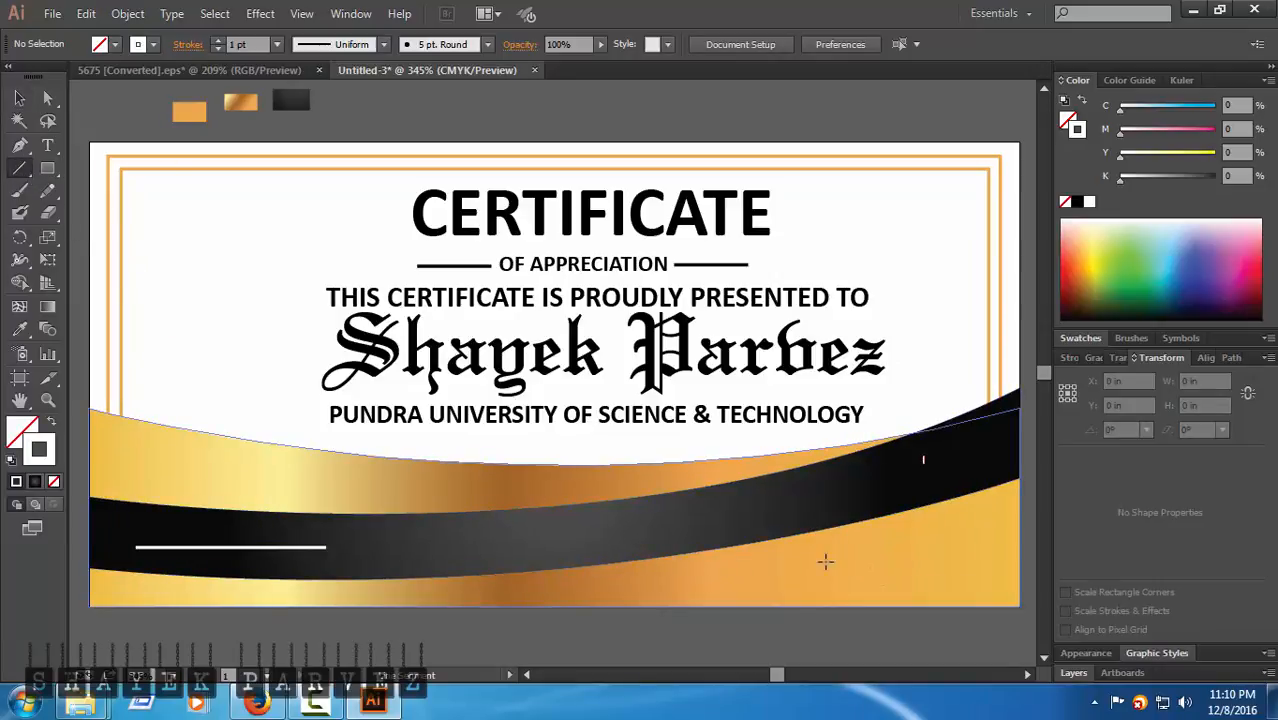
left_click_drag(805, 543, 972, 540)
left_click_drag(981, 547, 984, 547)
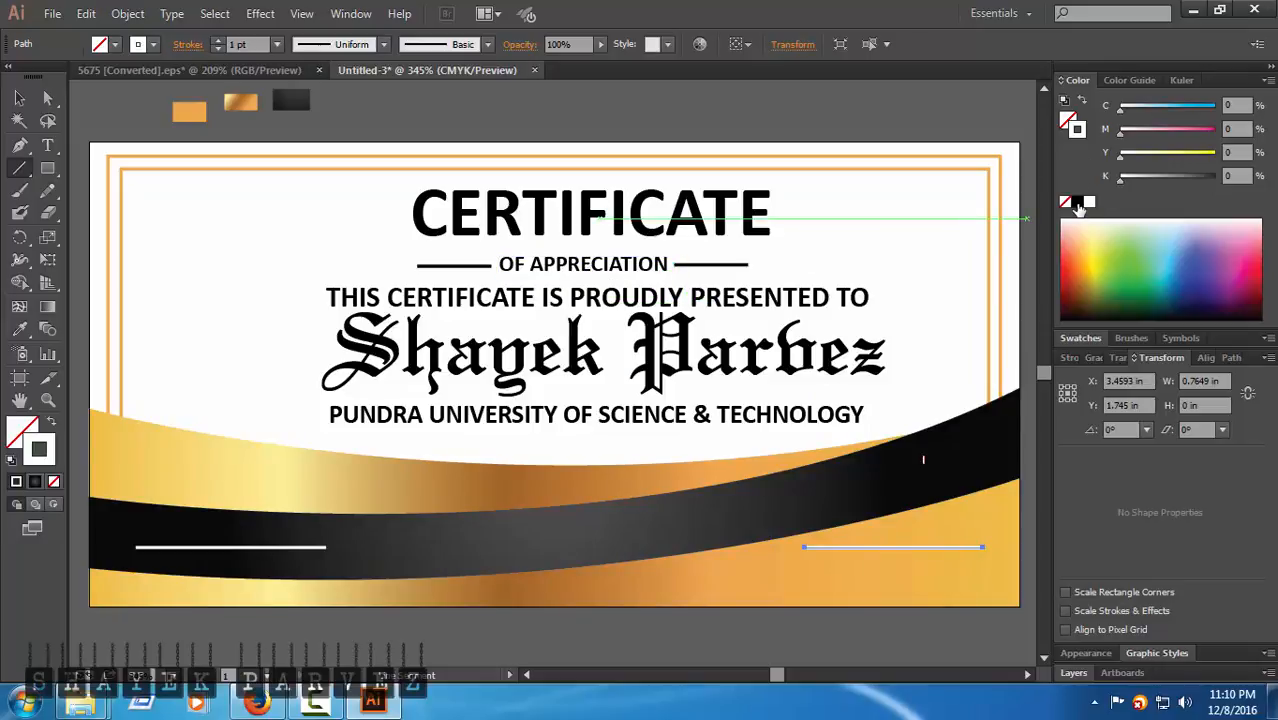
left_click(1077, 201)
left_click(47, 97)
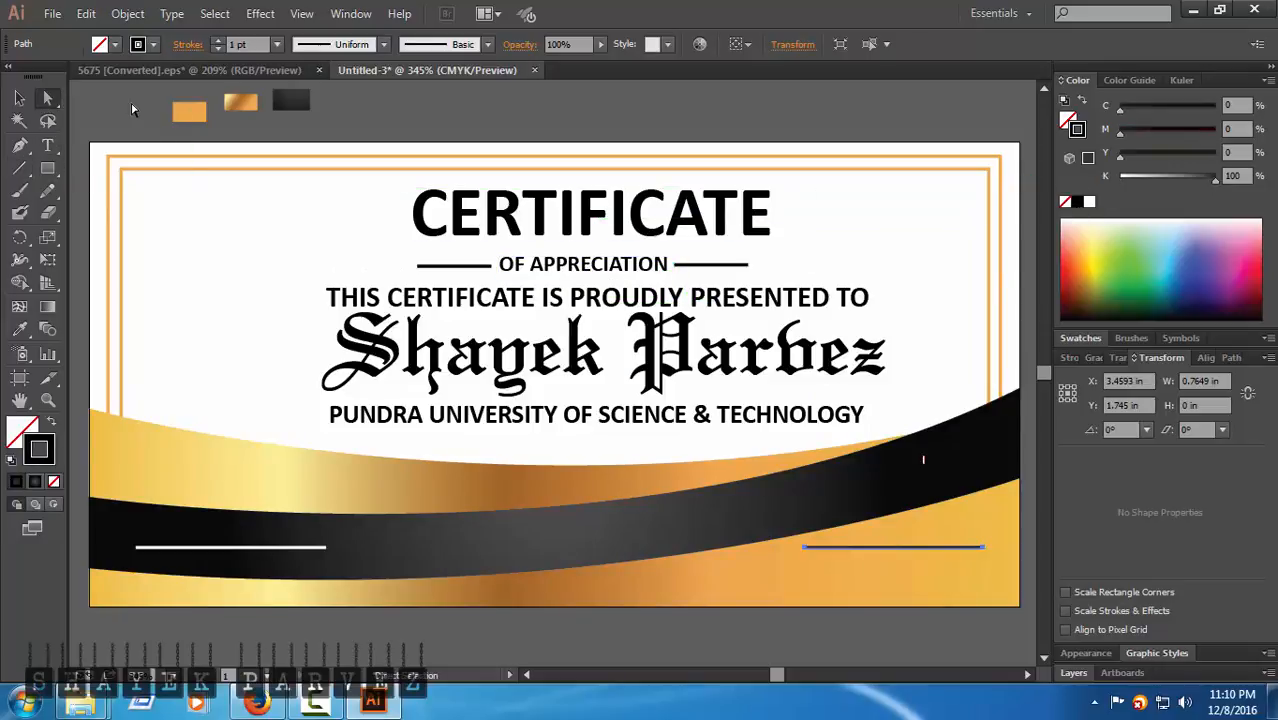
left_click(131, 110)
- Add the text "DATE" in a text area about 0.42 × 0.11 in beneath the white line
left_click(47, 145)
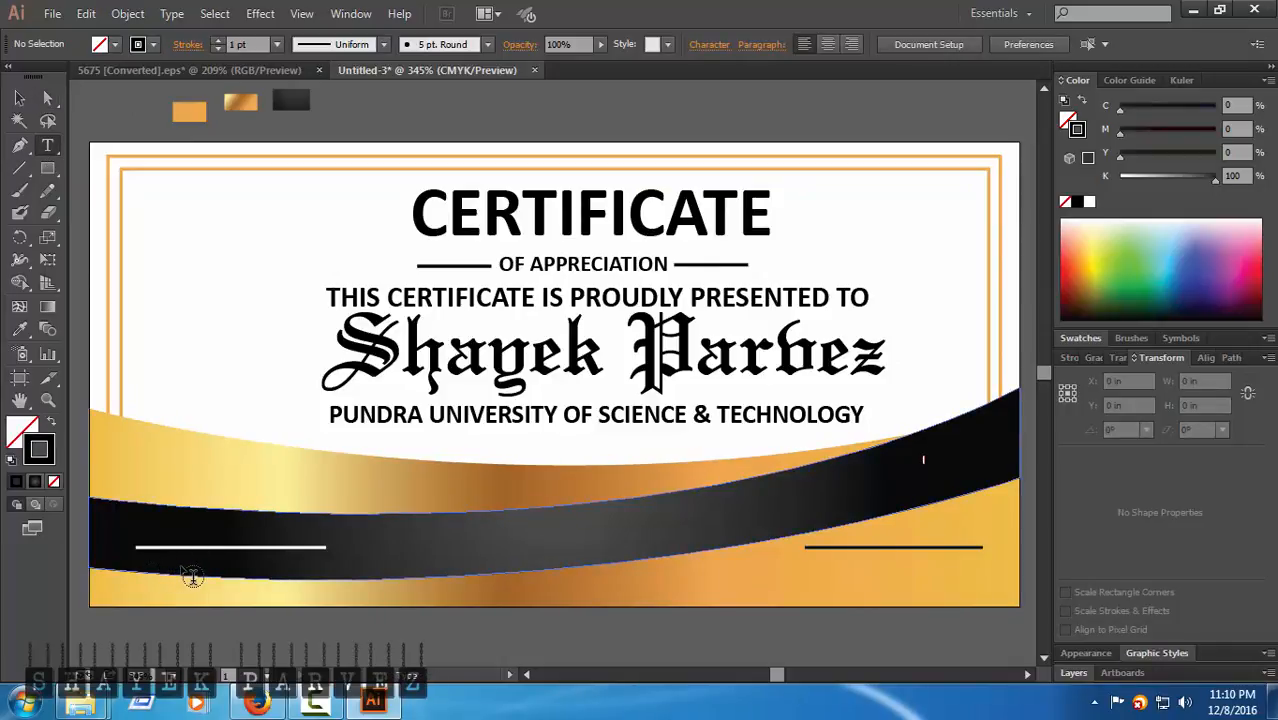
key("ctrl+plus")
scroll(330, 585, "down", 3)
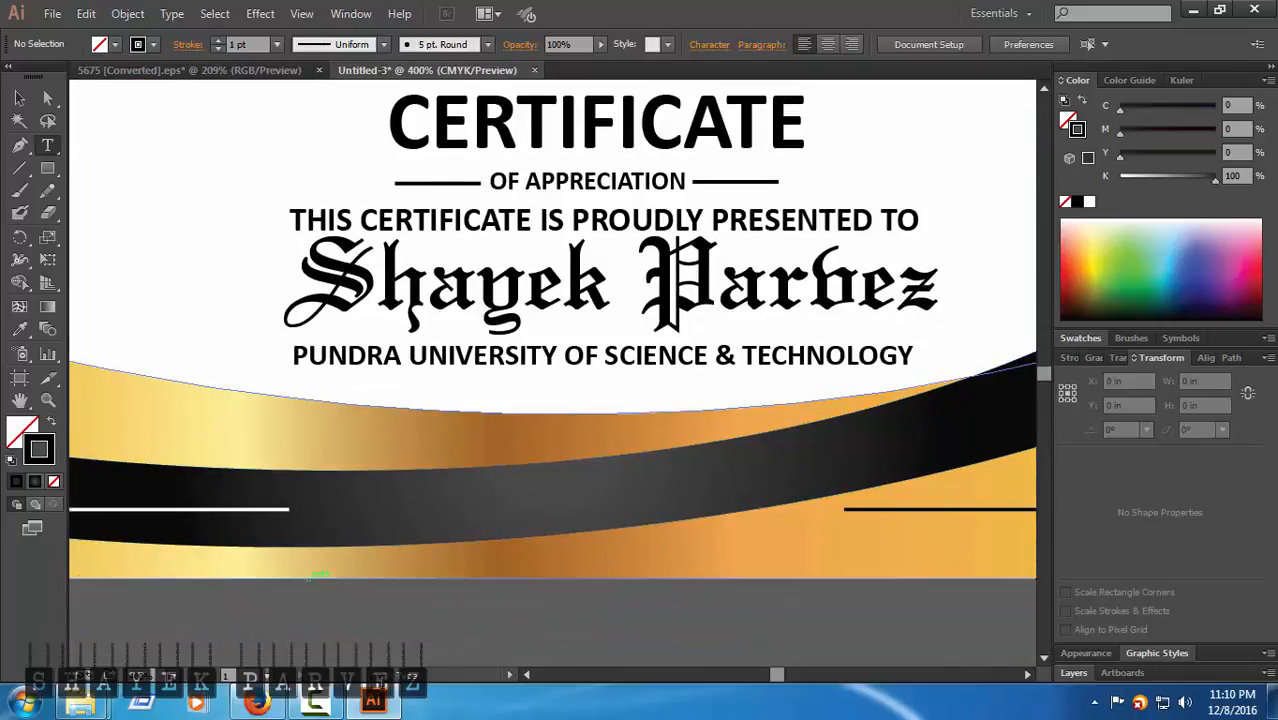
left_click(526, 675)
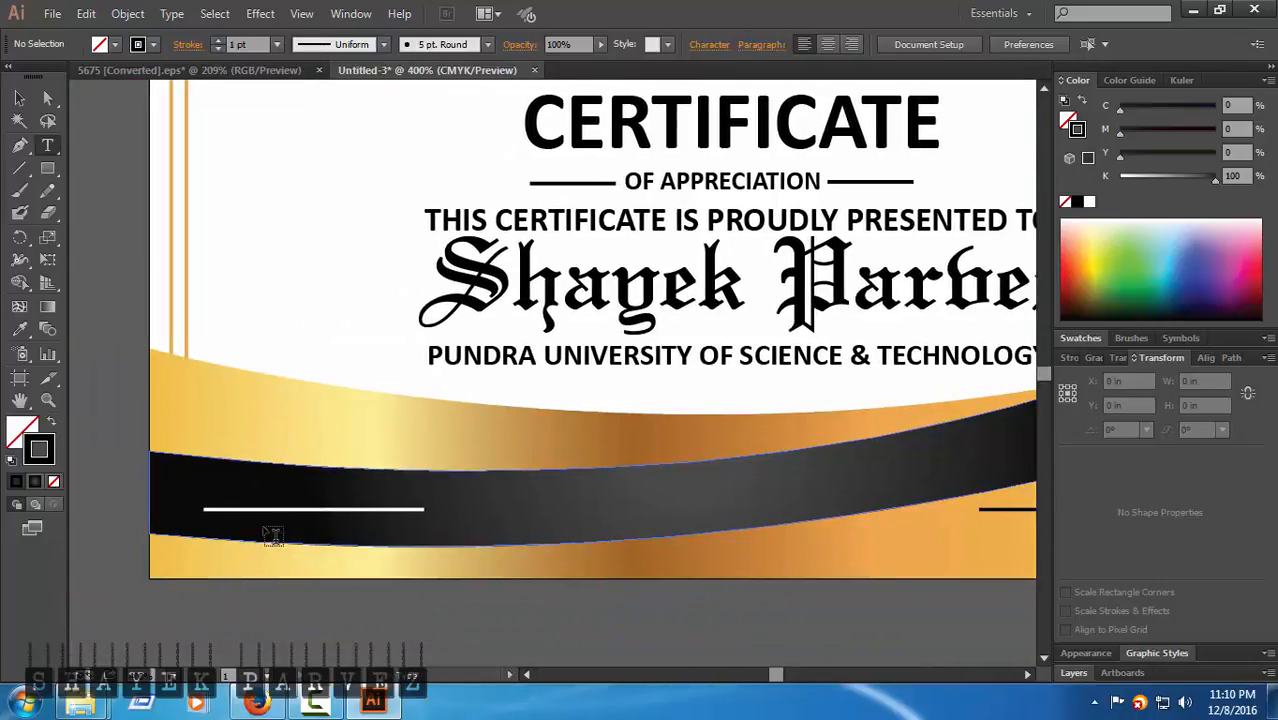
left_click_drag(263, 528, 378, 556)
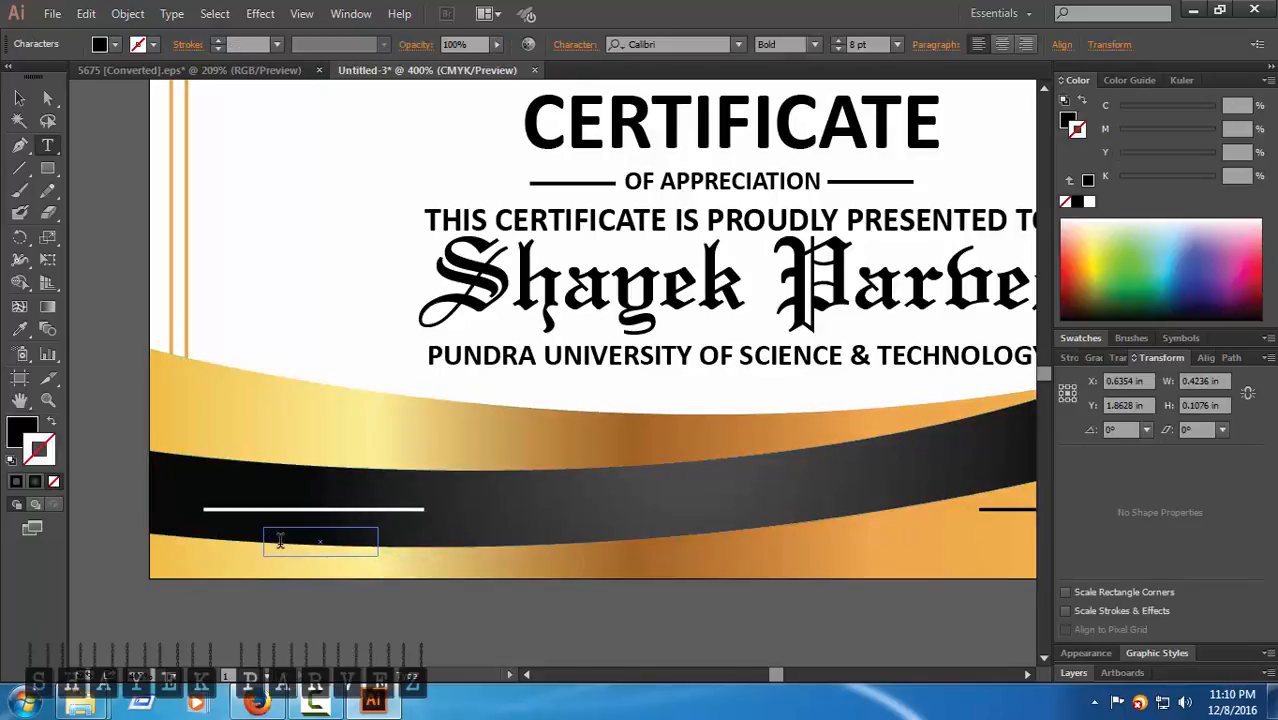
type("DATE")
left_click(281, 548)
key("BackSpace")
type("D")
- Try giving the DATE text a white fill and a black stroke, and delete the text
left_click_drag(340, 540, 249, 540)
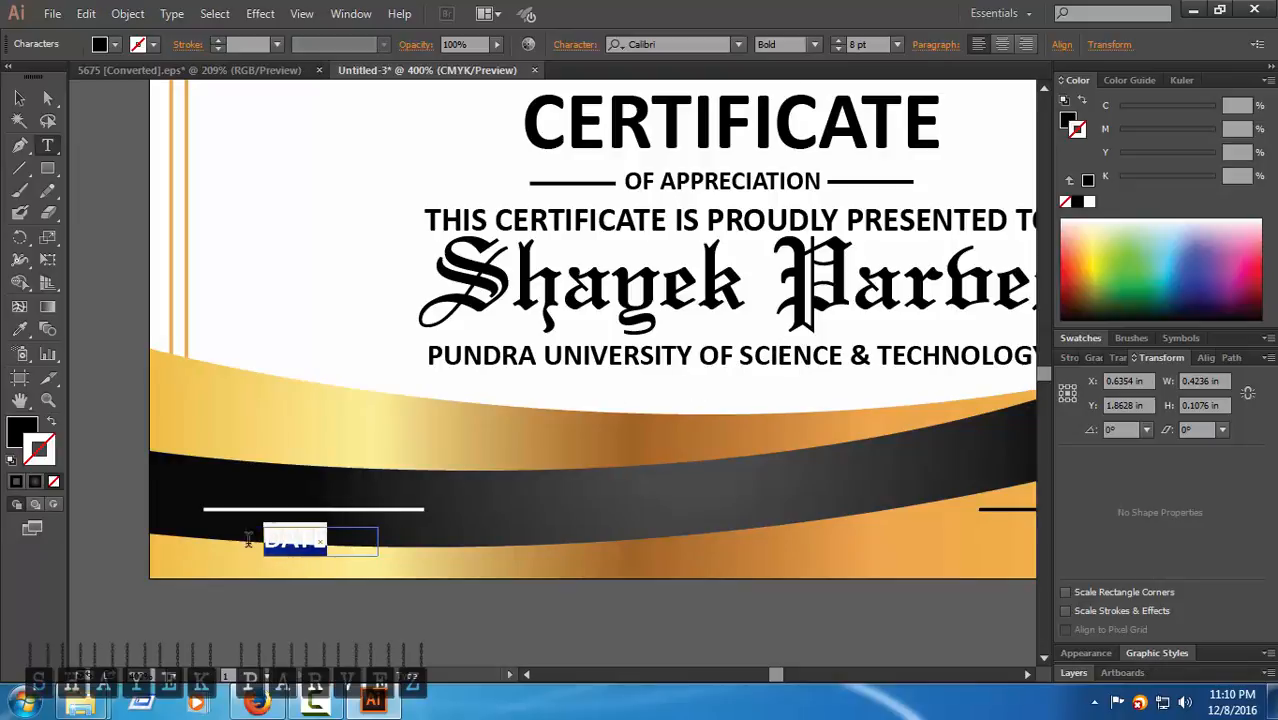
left_click(1089, 201)
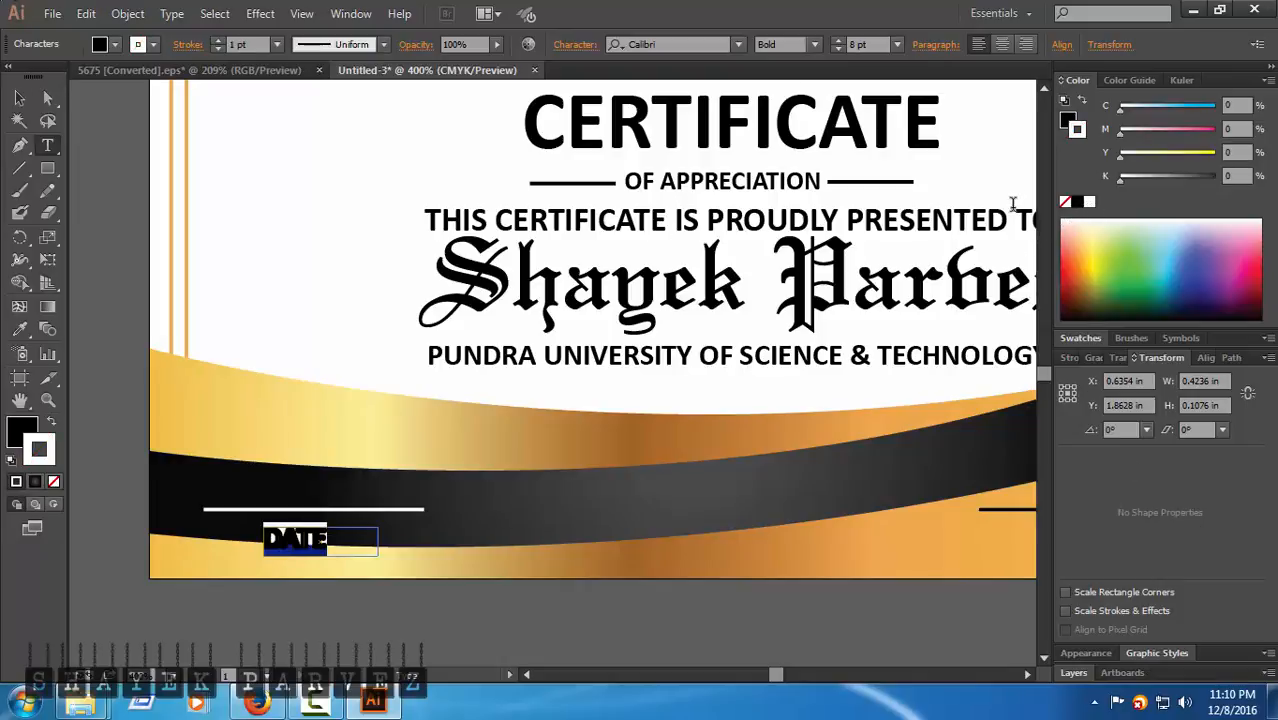
left_click(1068, 120)
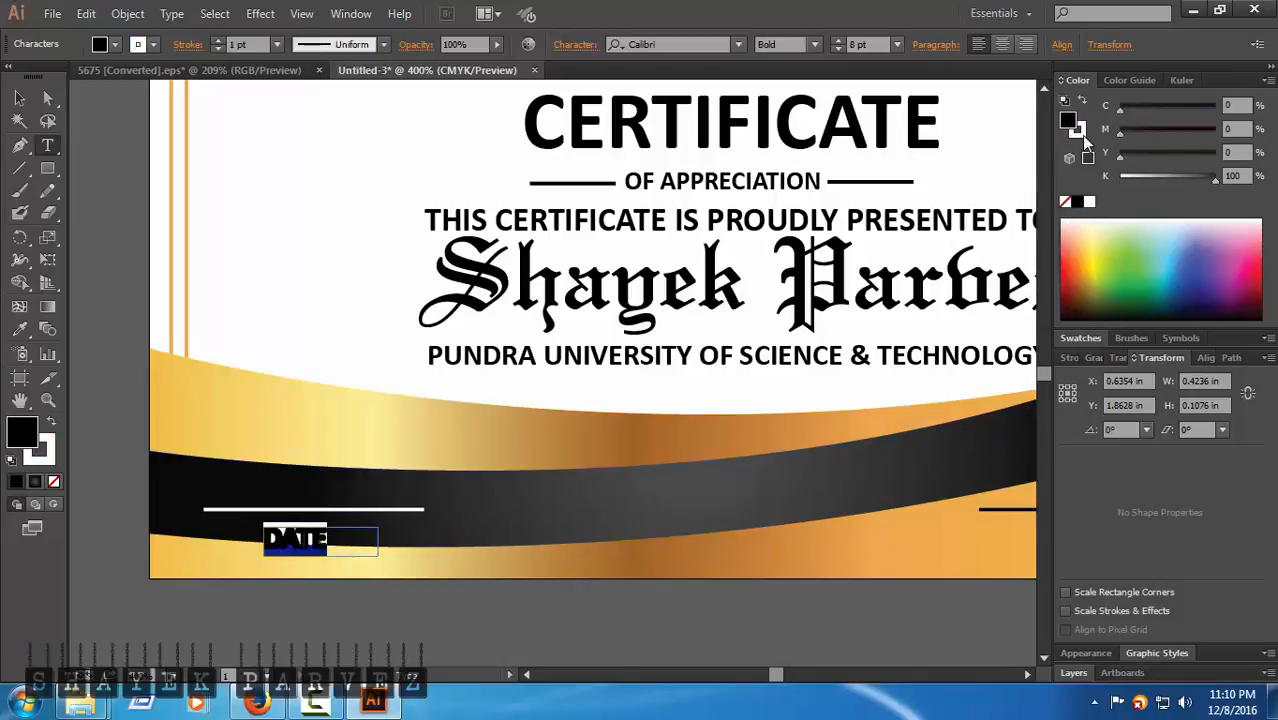
left_click(1079, 130)
left_click(1078, 203)
left_click(1068, 120)
left_click(1089, 202)
left_click(49, 100)
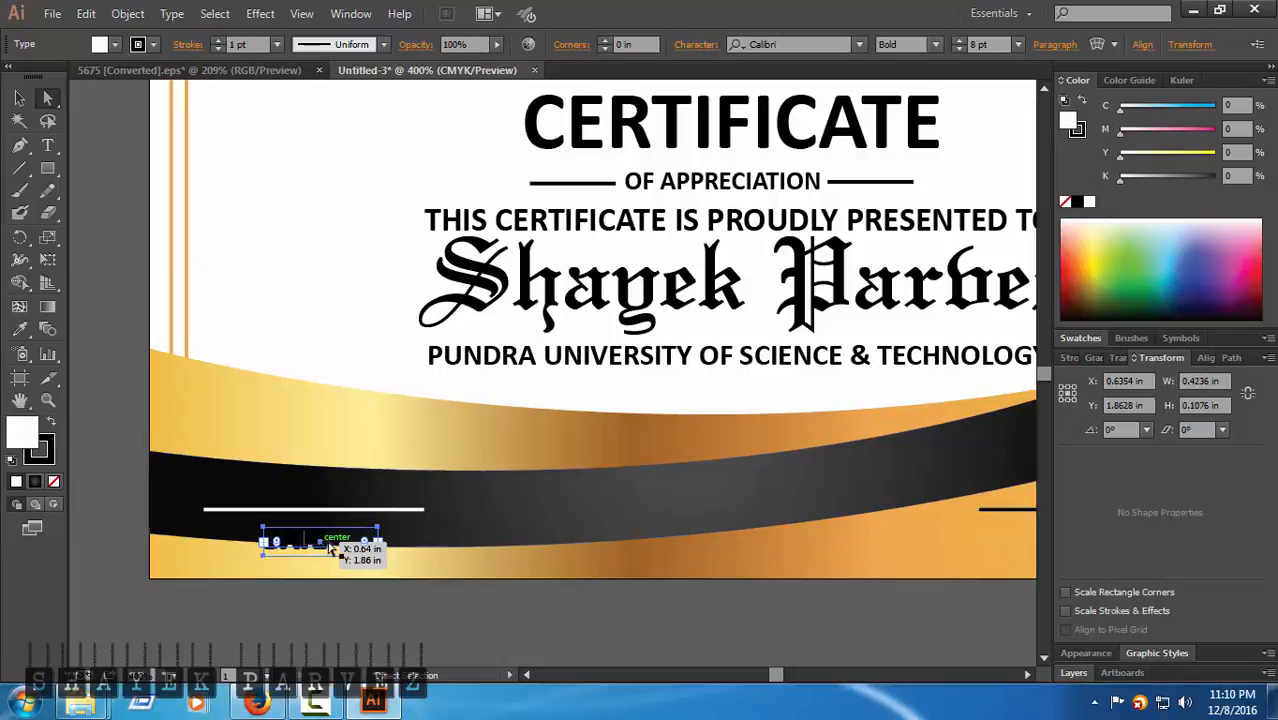
key("Delete")
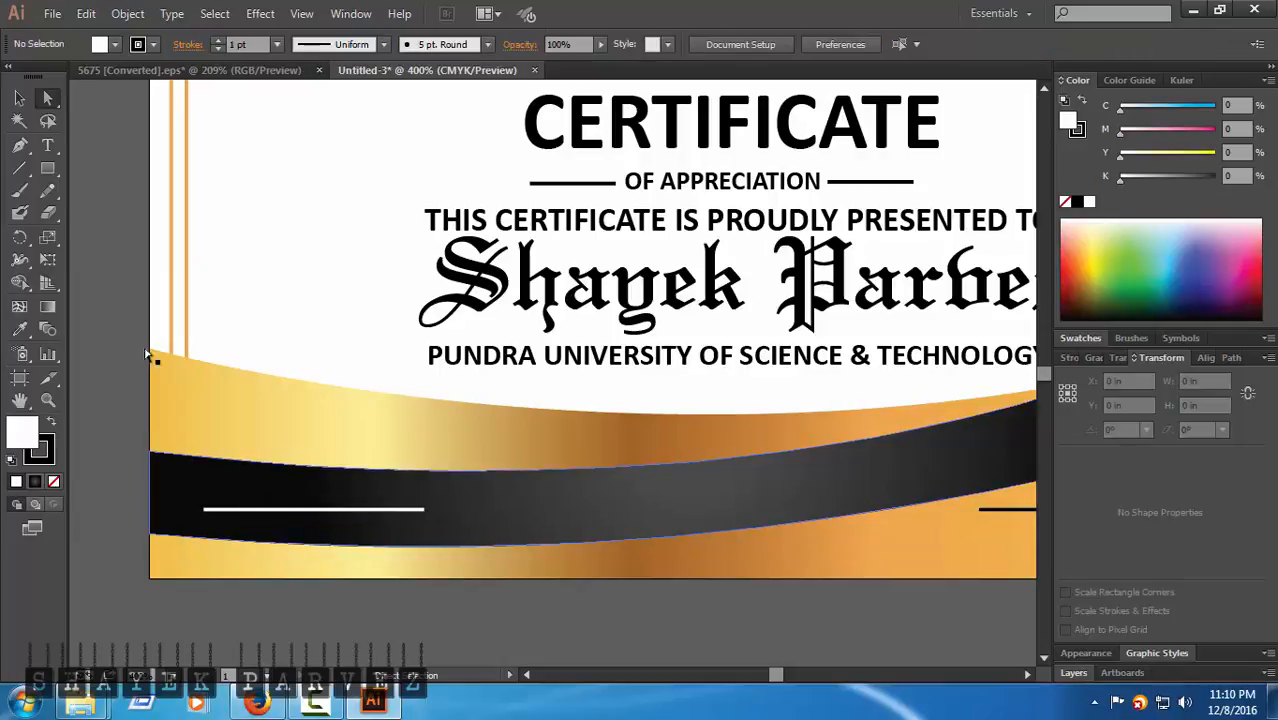
- Add the text "Date" in a text area about 0.50 × 0.11 in beneath the white line, with a white fill and no stroke
left_click(48, 147)
mouse_move(239, 527)
left_mouse_down()
mouse_move(255, 545)
mouse_move(373, 556)
left_mouse_up()
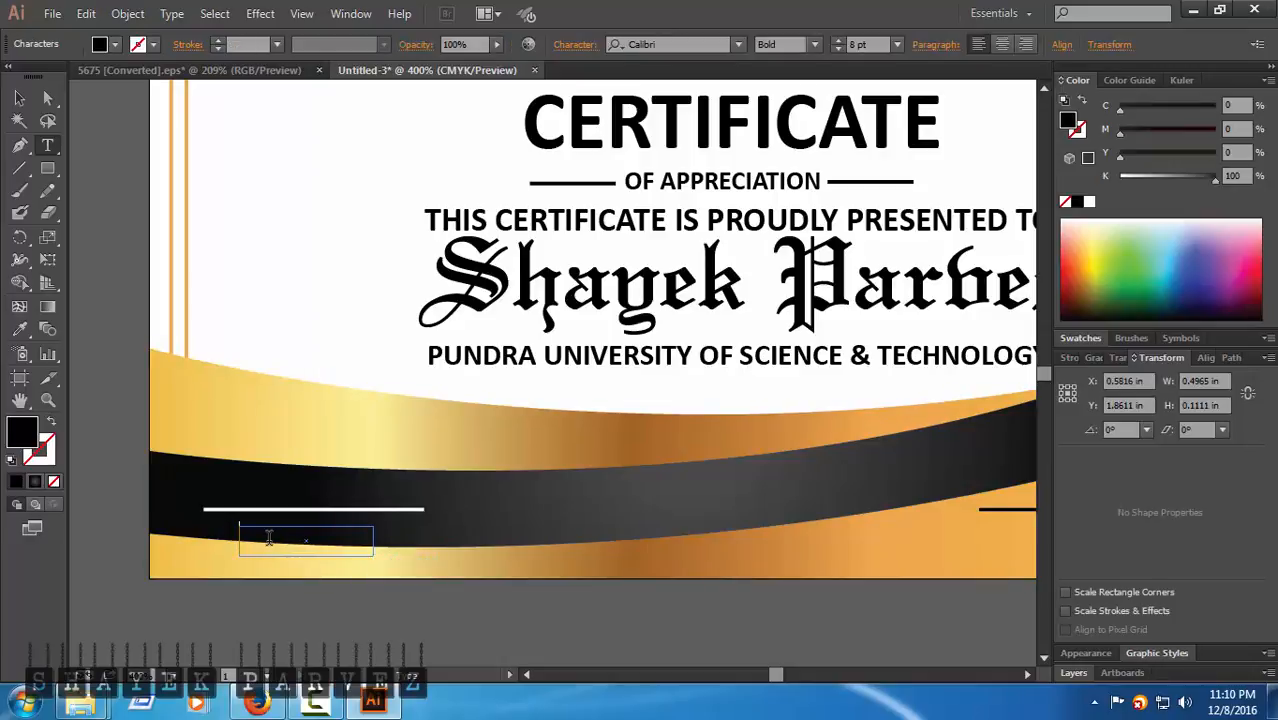
type("Date")
key("ctrl+a")
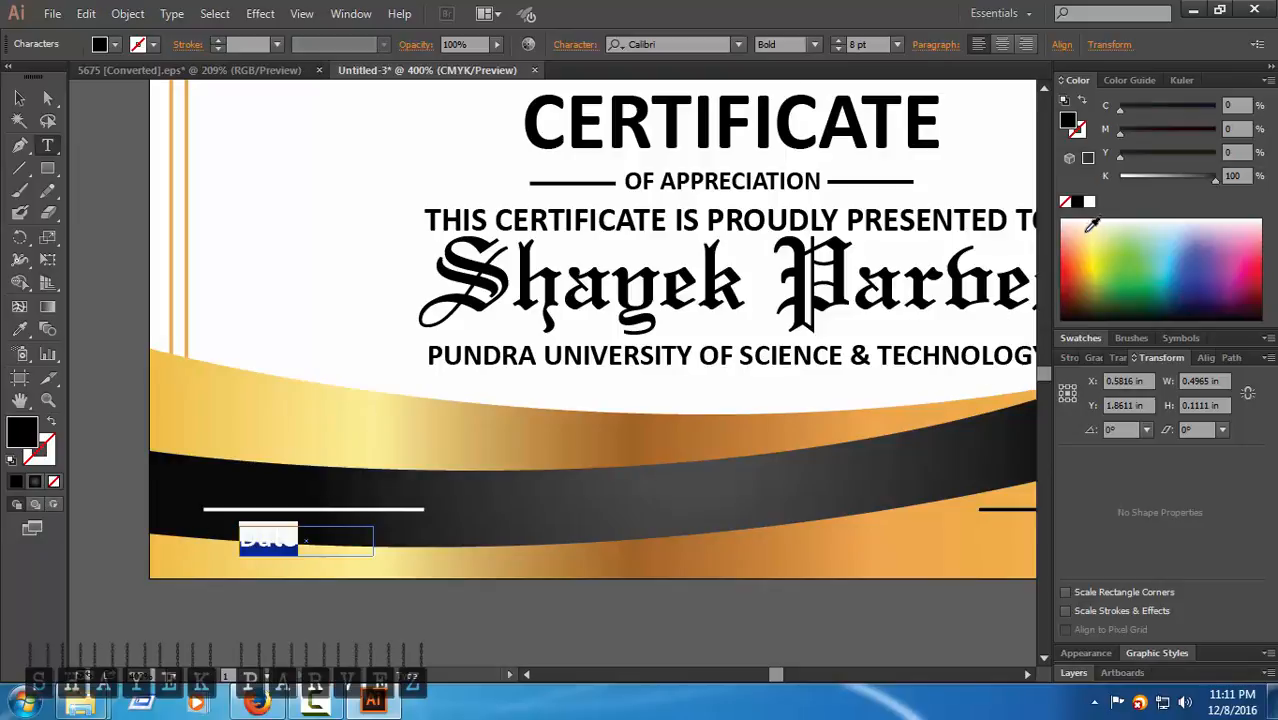
left_click(1089, 201)
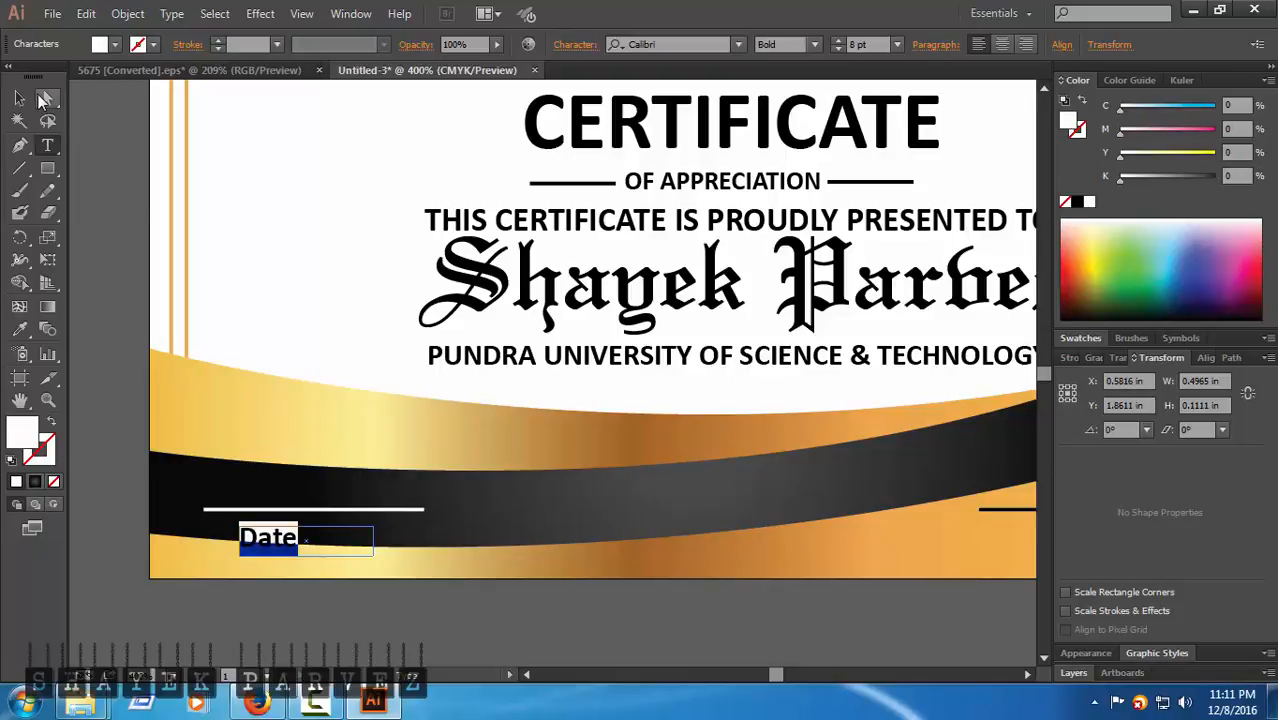
left_click(47, 98)
left_click(117, 198)
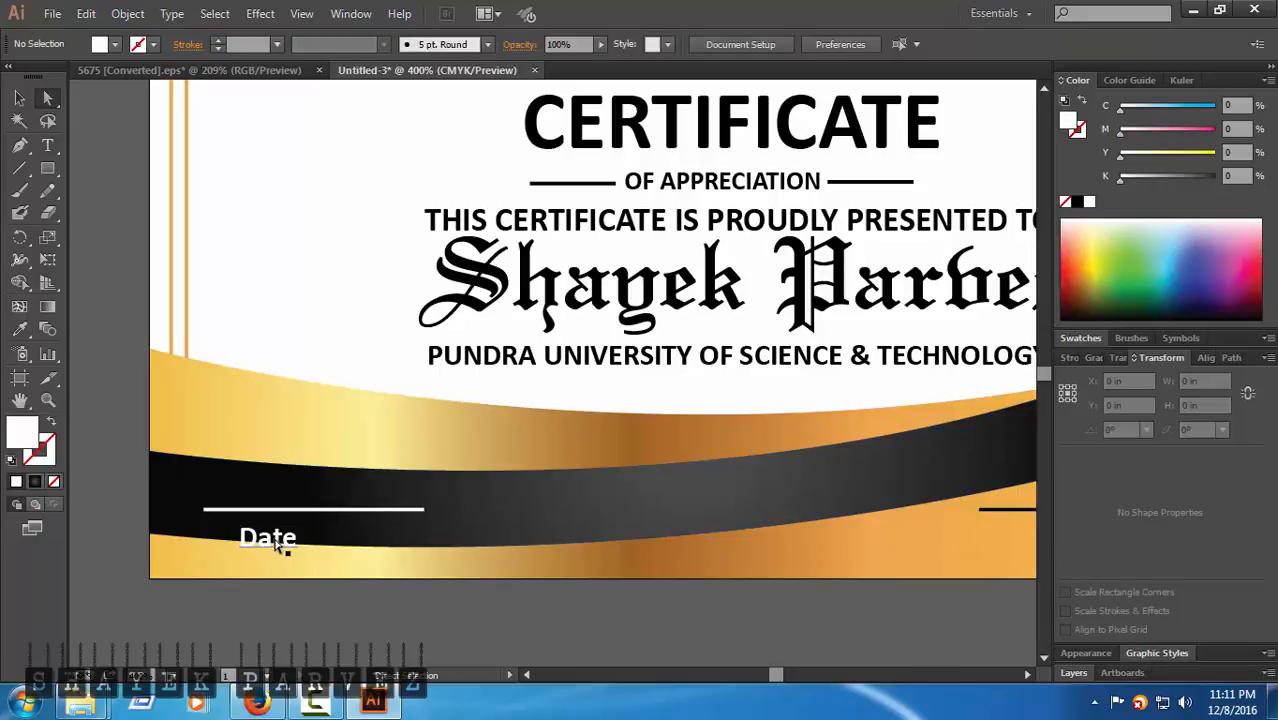
- Narrow the Date text area to about 0.28 in, center it closely beneath the white line, and deselect it
left_click(272, 545)
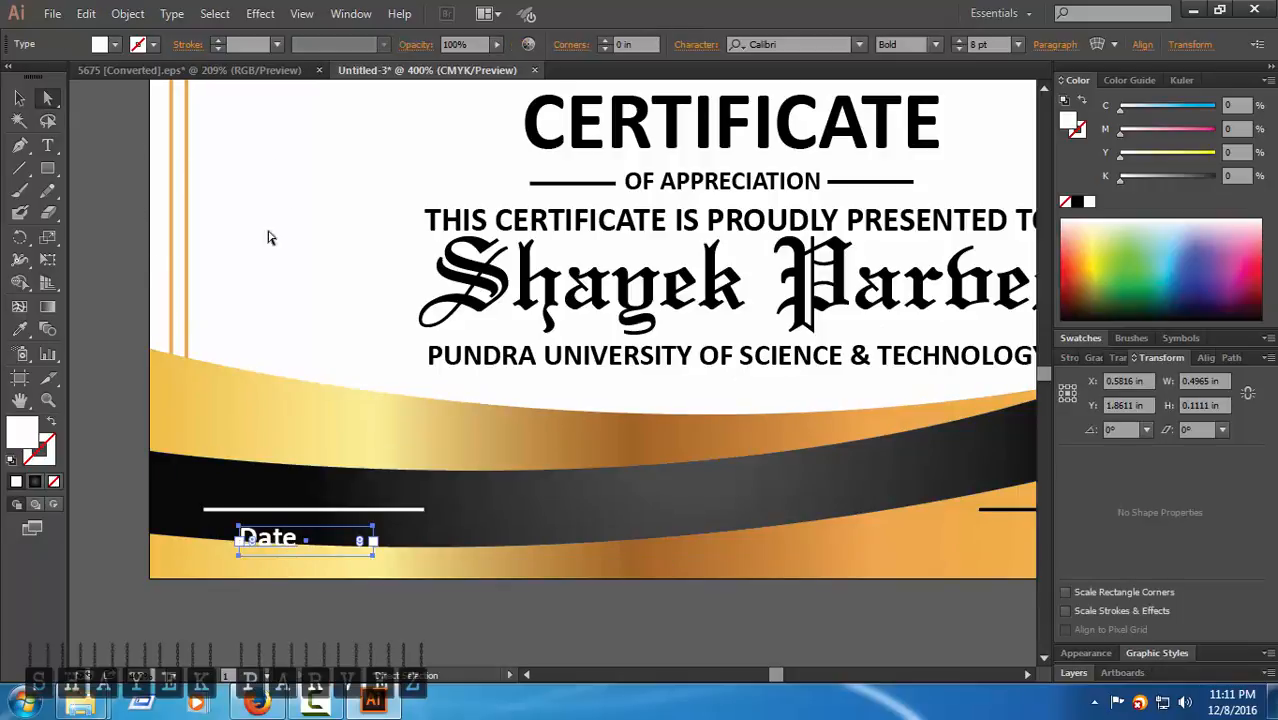
left_click(19, 98)
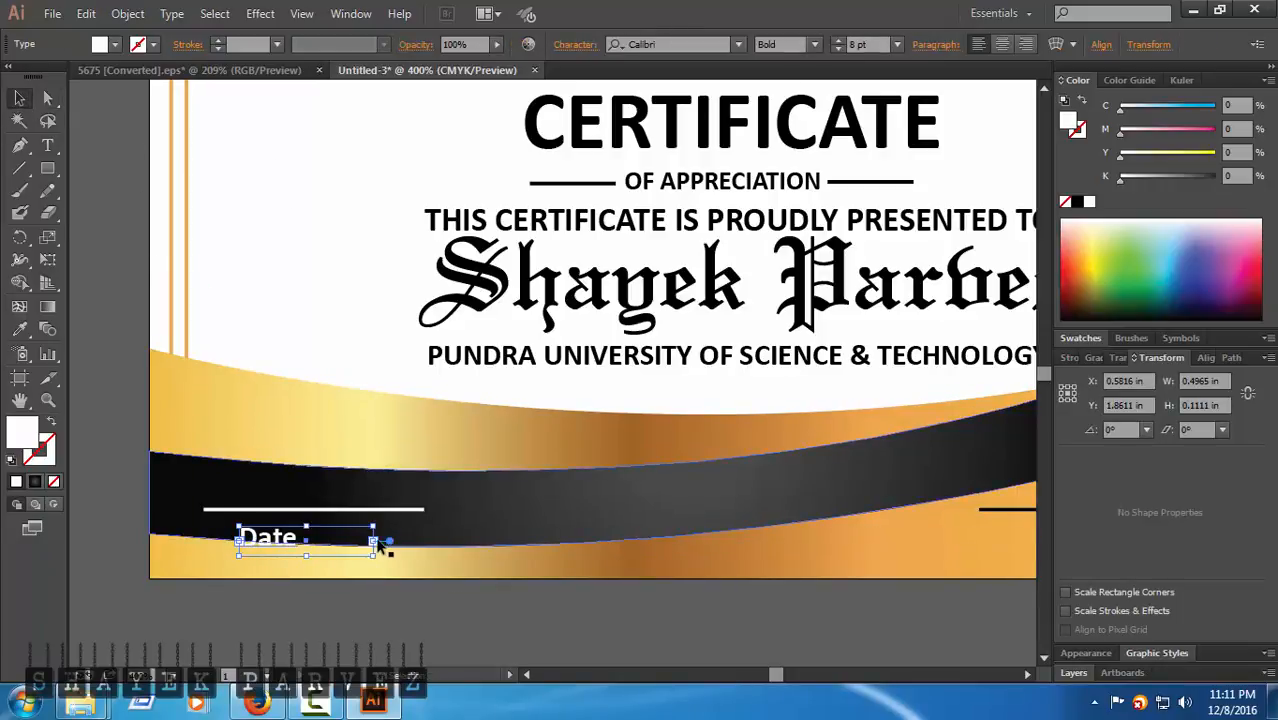
double_click(300, 540)
left_click_drag(316, 542, 305, 531)
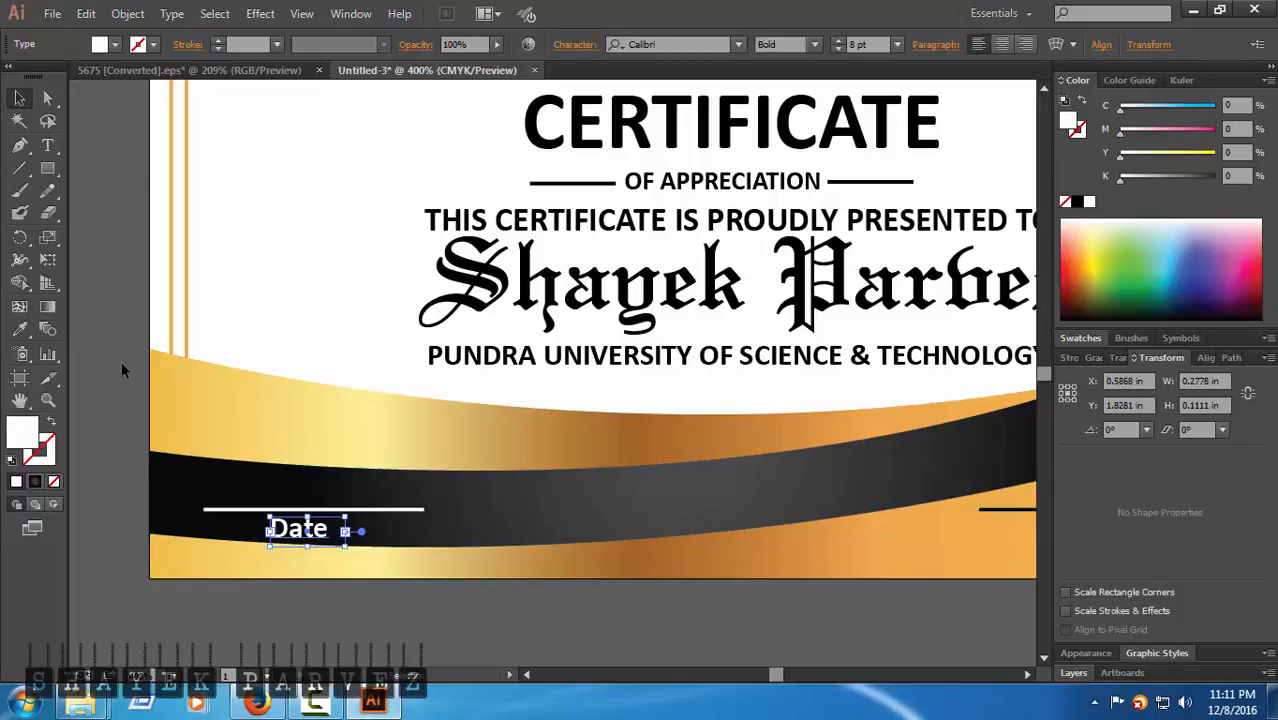
left_click(122, 351)
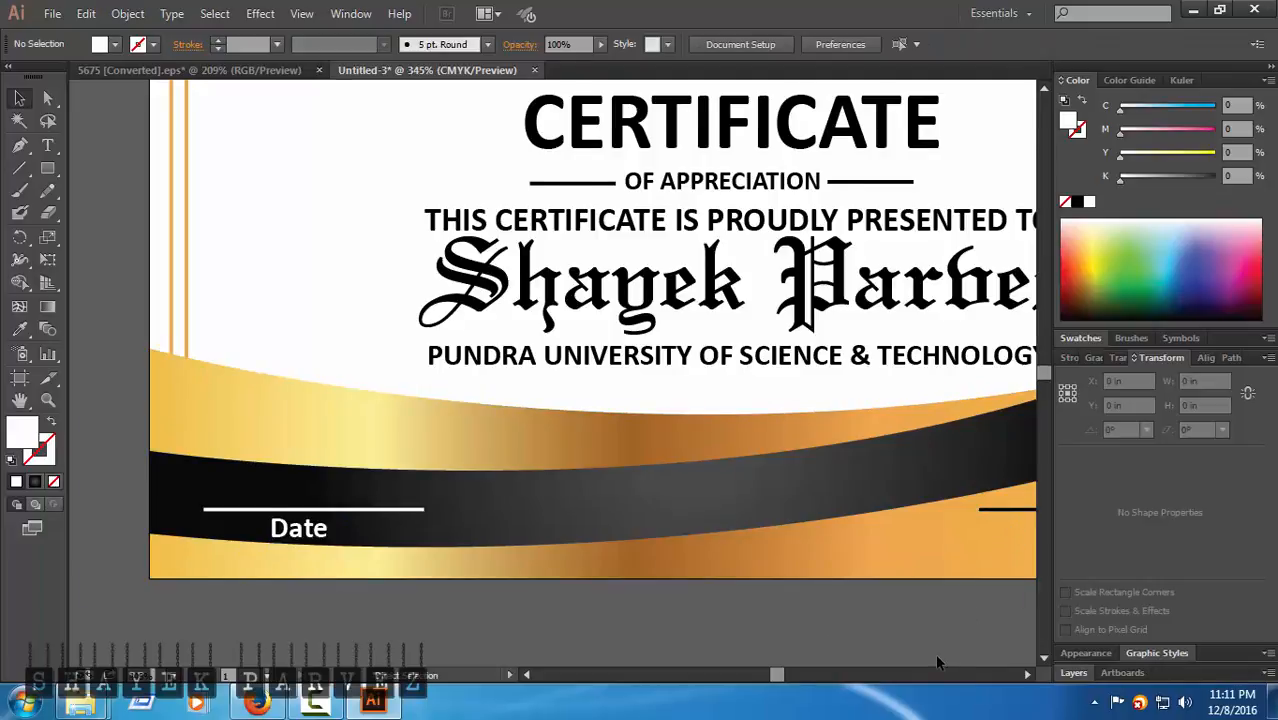
- Add the text "Signature" in a text area about 0.85 × 0.14 in beneath the black line on the gold area
key("ctrl+0")
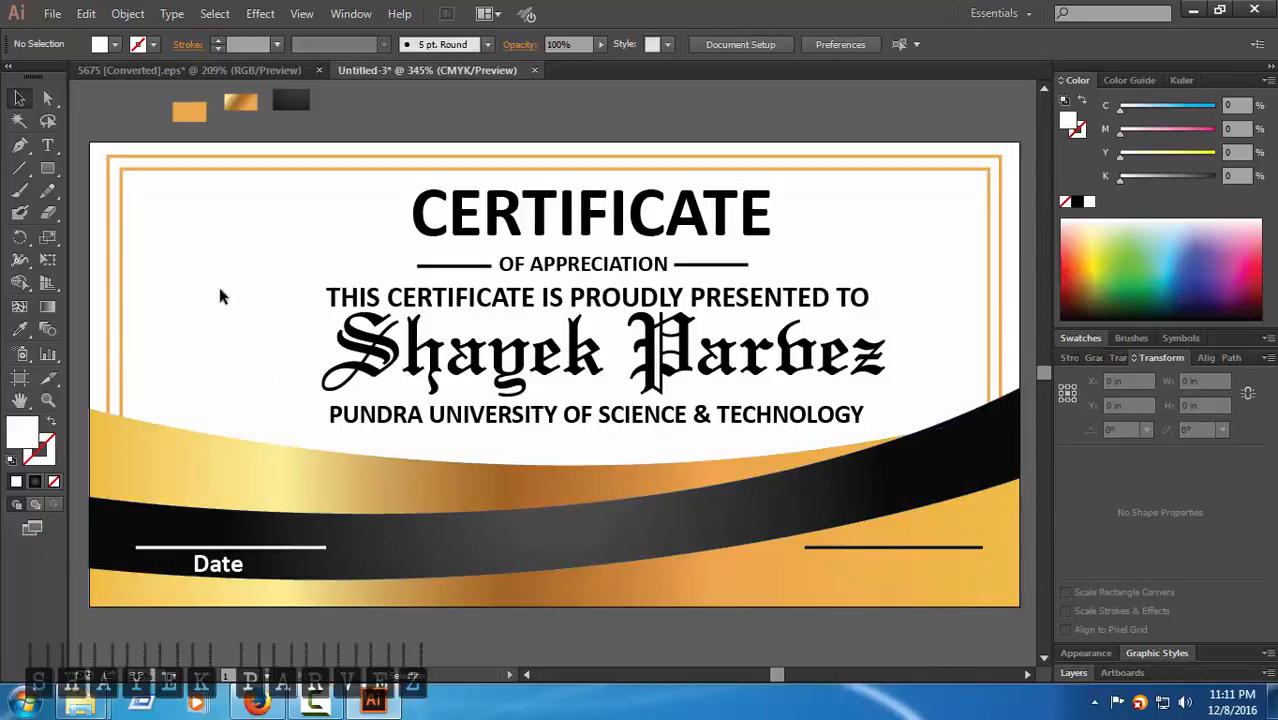
left_click(47, 145)
left_click_drag(802, 568, 998, 600)
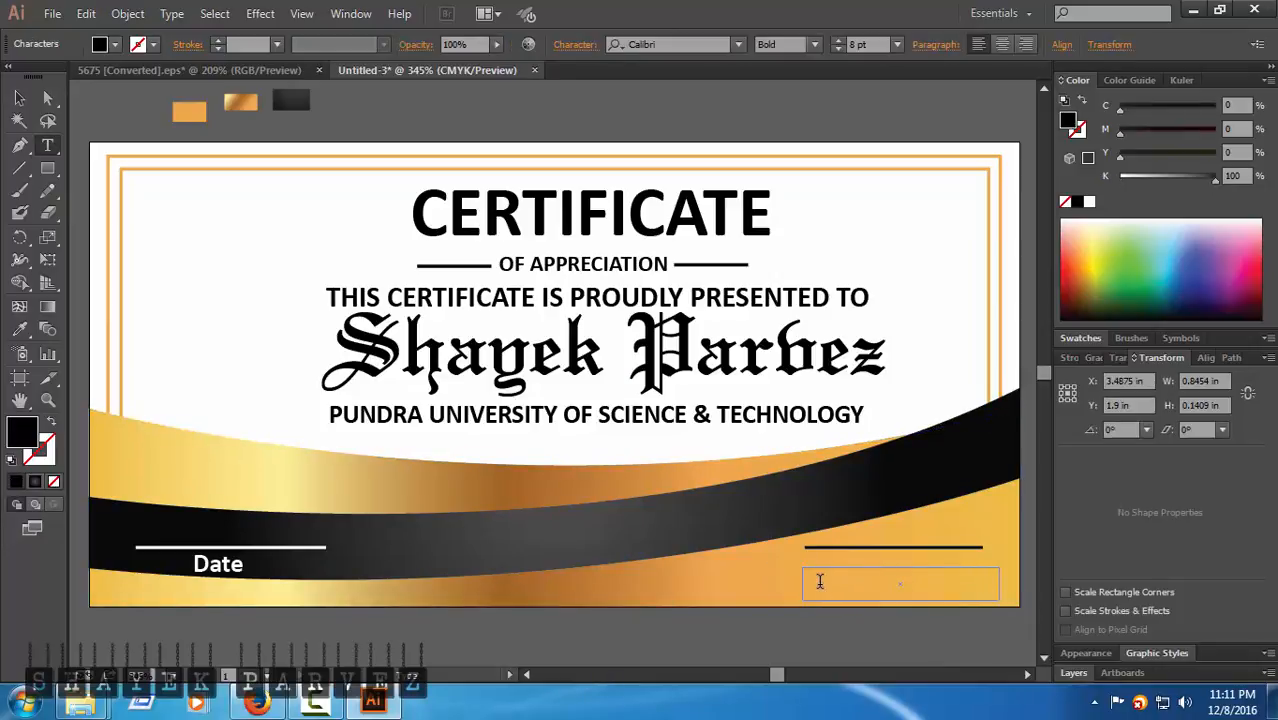
type("Signature")
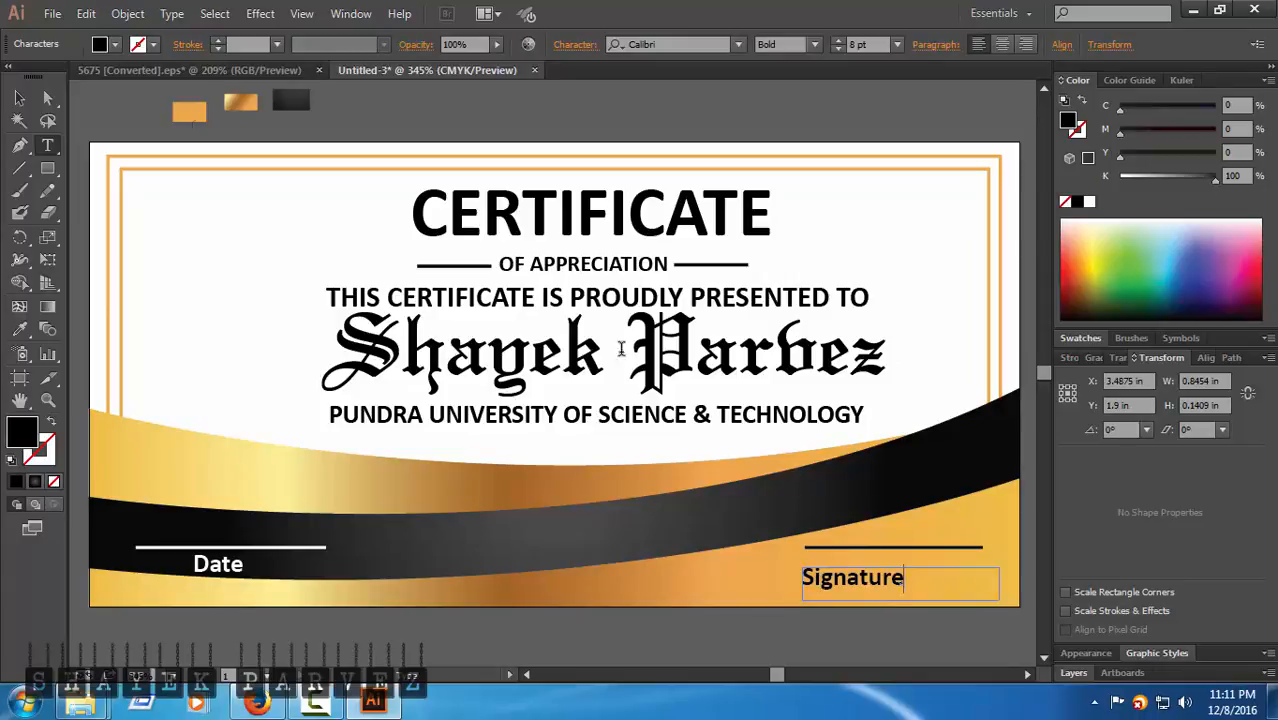
- Shrink the Signature text area to about 0.48 × 0.10 in, center it closely beneath the black line, and deselect it
left_click(19, 97)
mouse_move(1000, 585)
left_mouse_down()
mouse_move(859, 596)
mouse_move(859, 567)
mouse_move(894, 572)
left_mouse_up()
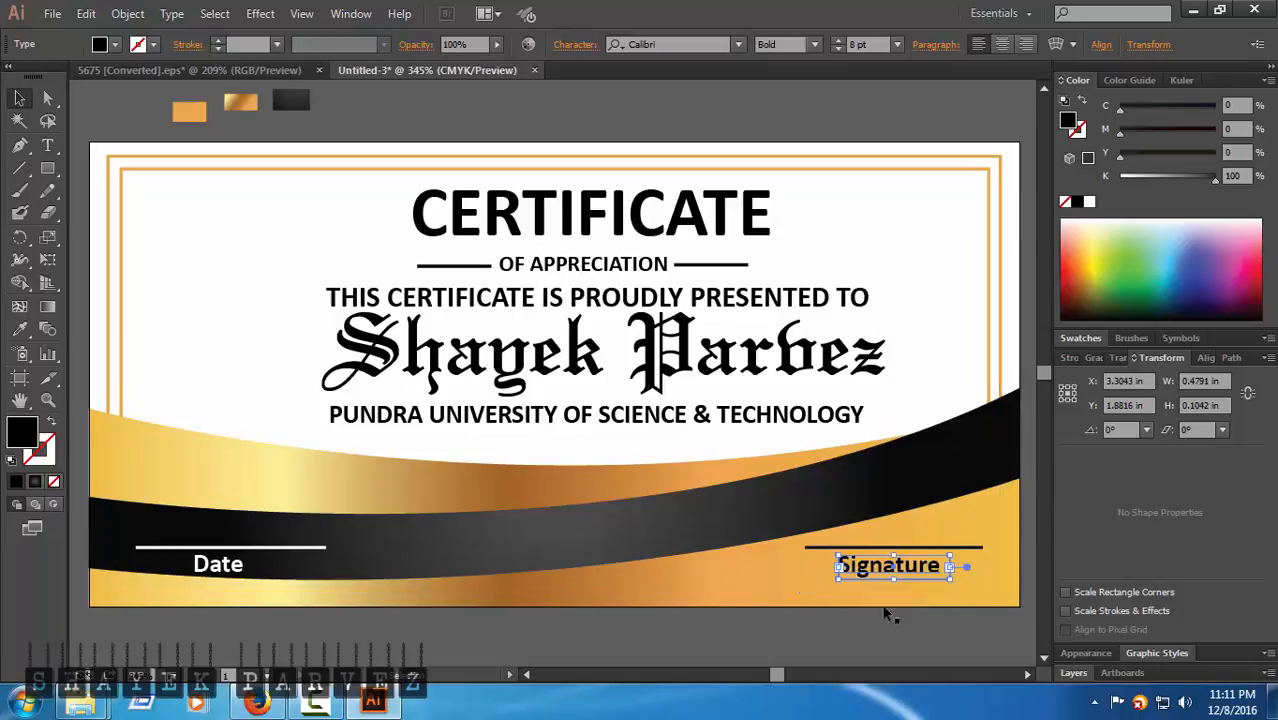
left_click(885, 646)
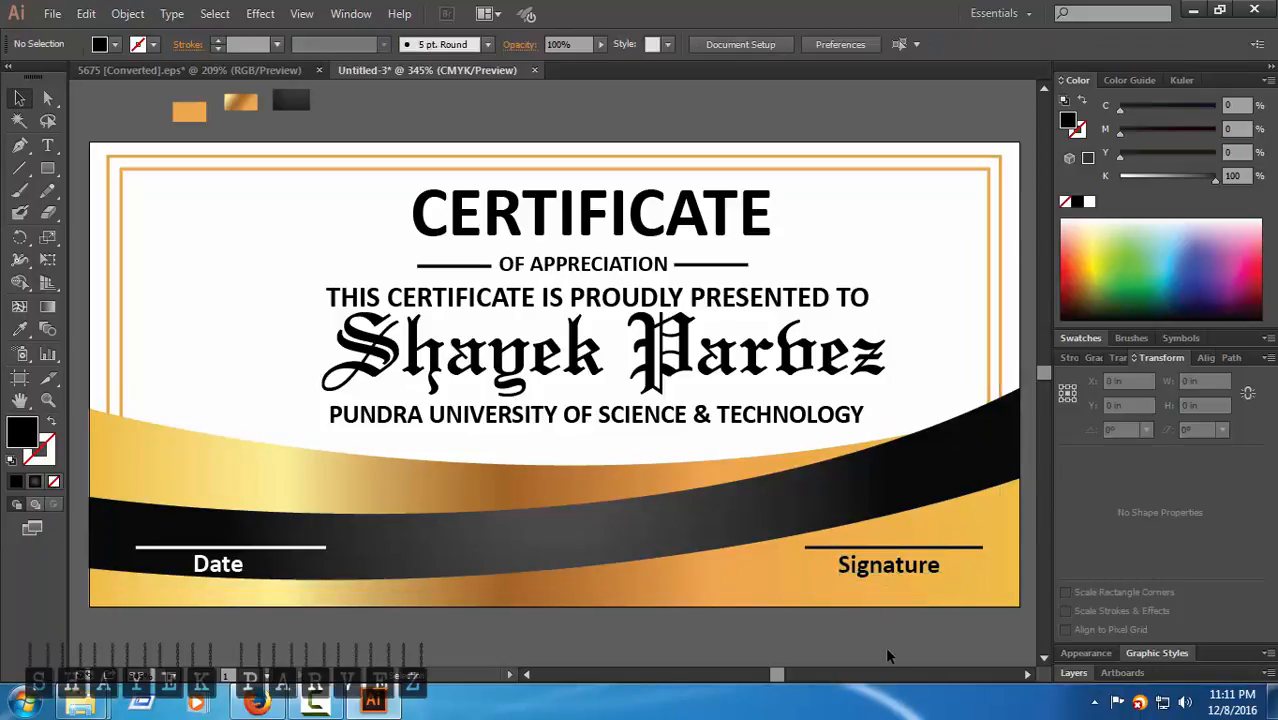
left_click(903, 570)
left_click_drag(903, 575, 913, 575)
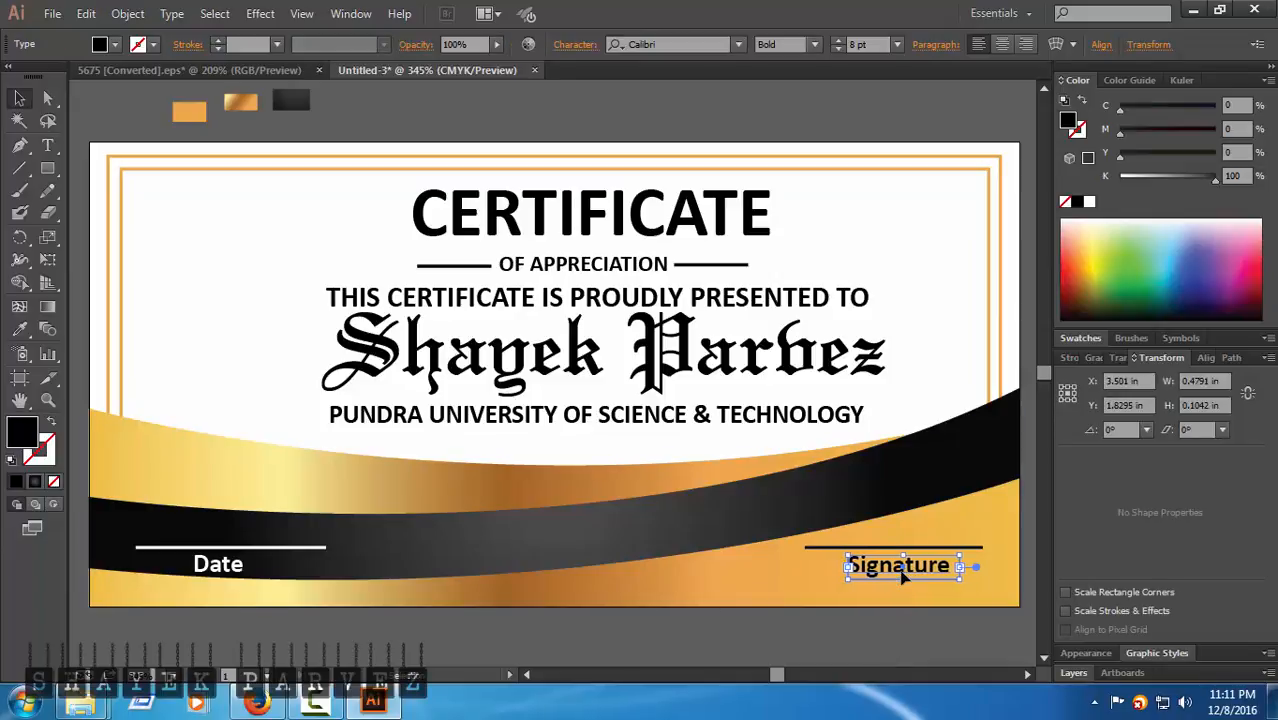
left_click(927, 640)
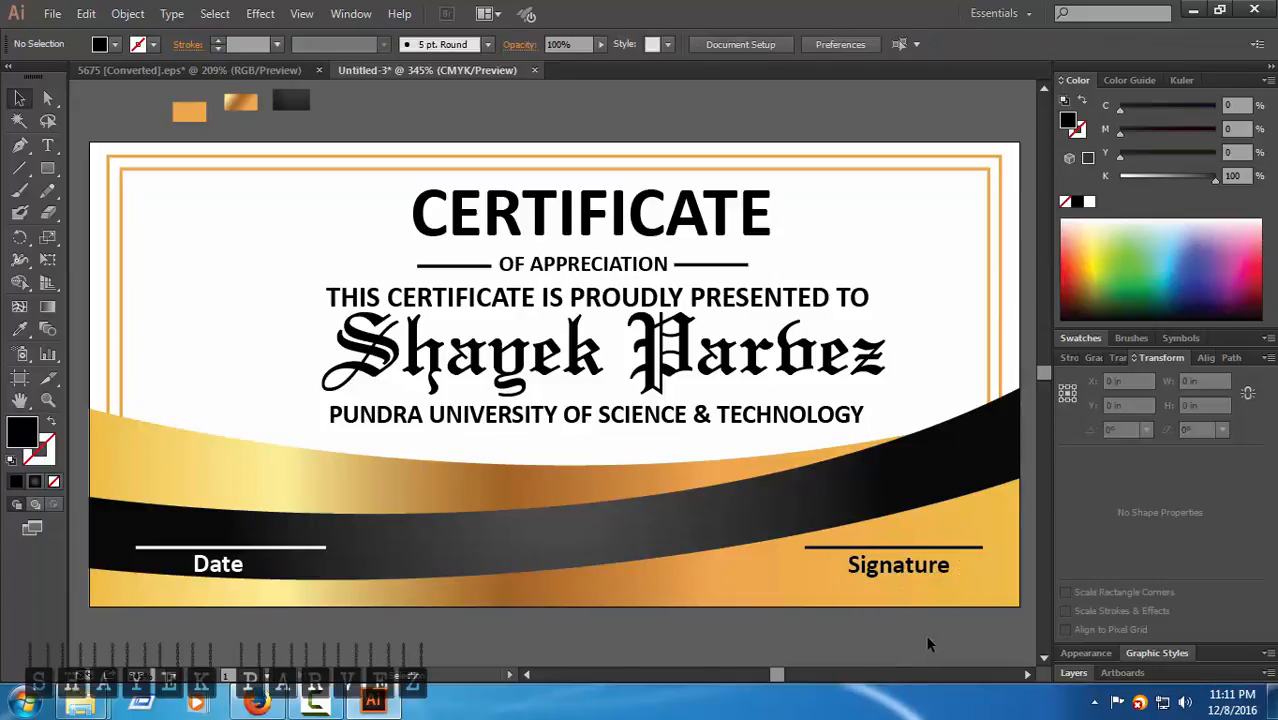